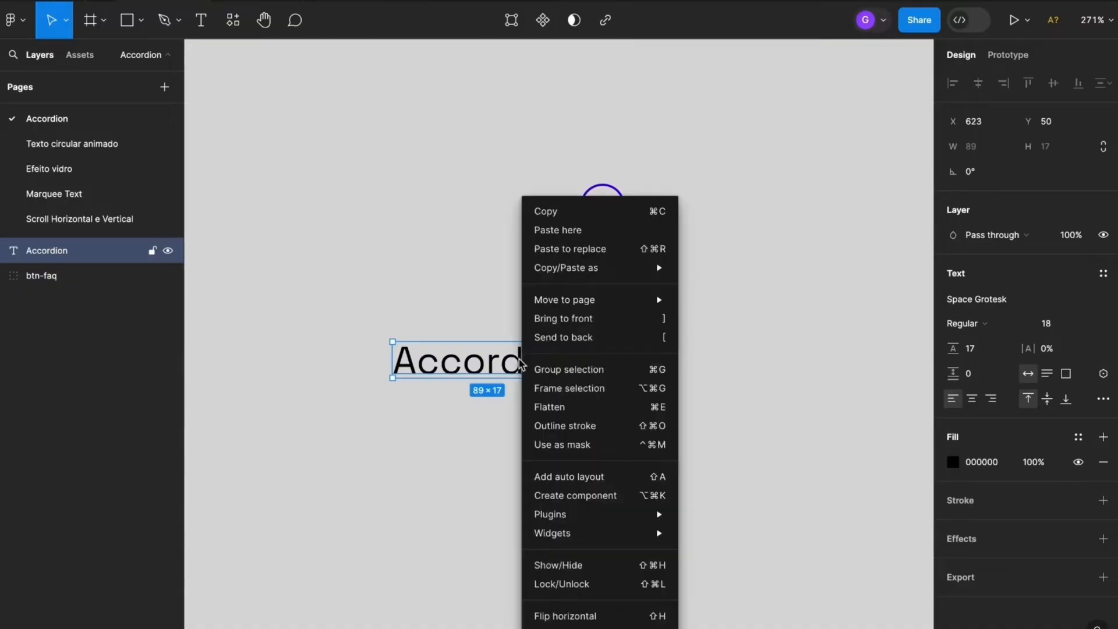
# Add auto layout around the Accordion text and name the resulting frame FAQ Item
pyautogui.click(572, 479)
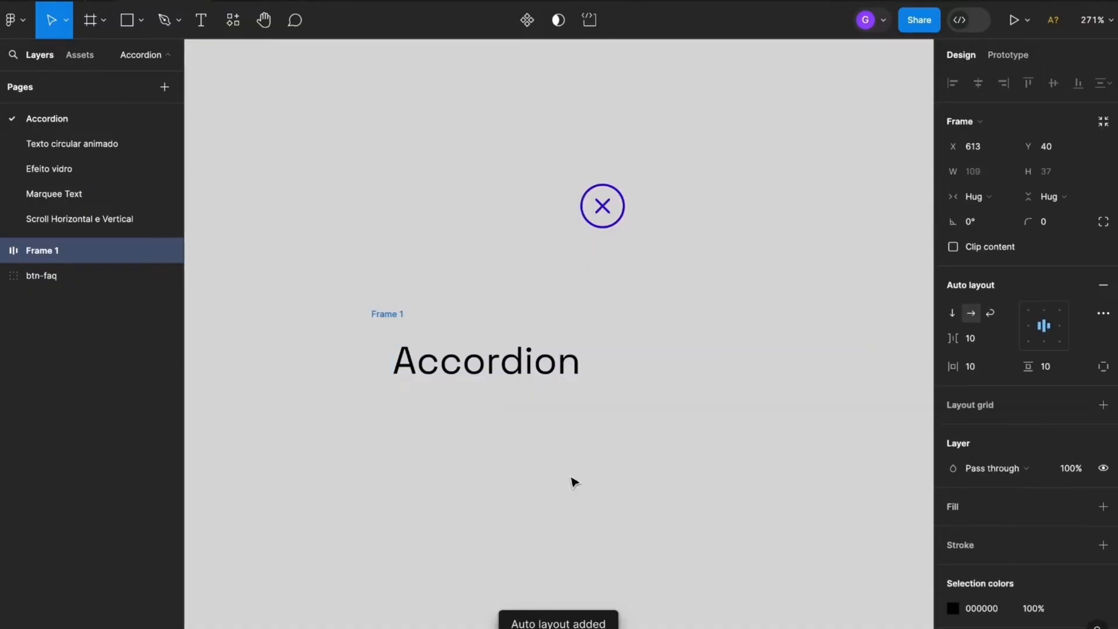
pyautogui.doubleClick(389, 314)
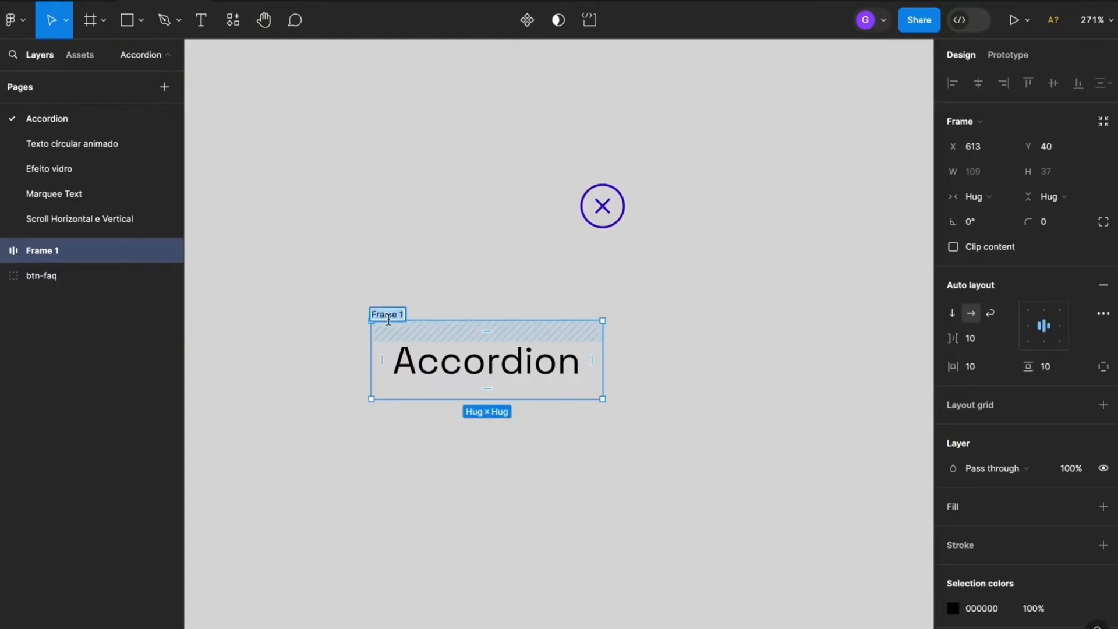
pyautogui.write('FAQ Item')
pyautogui.press('Return')
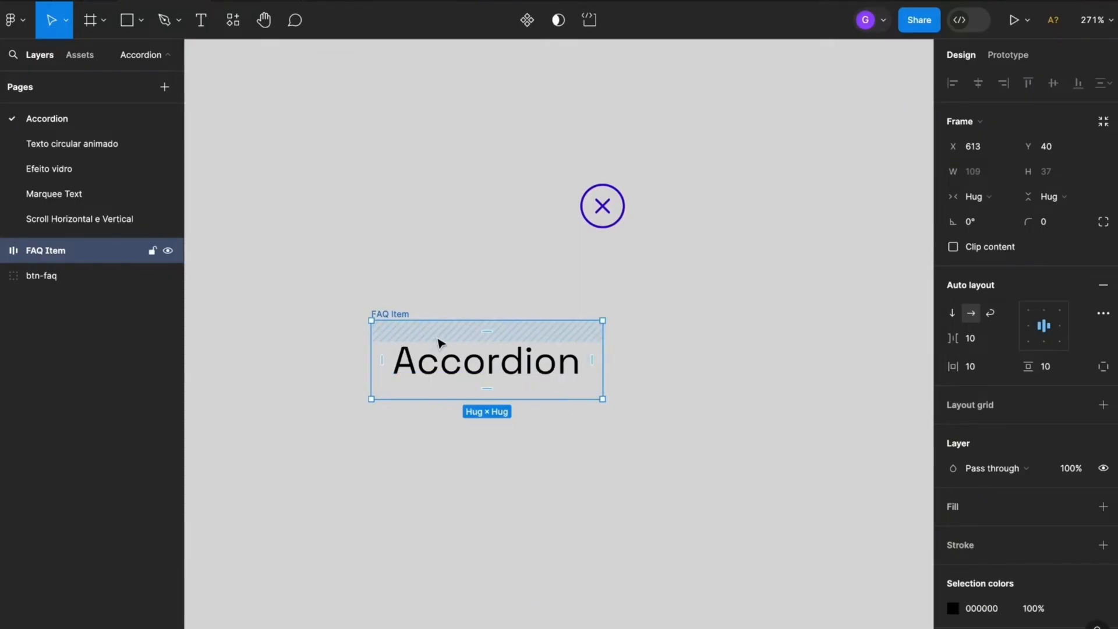
# Set the FAQ Item frame's width to 300 and align its content to the left, vertically centred
pyautogui.click(981, 175)
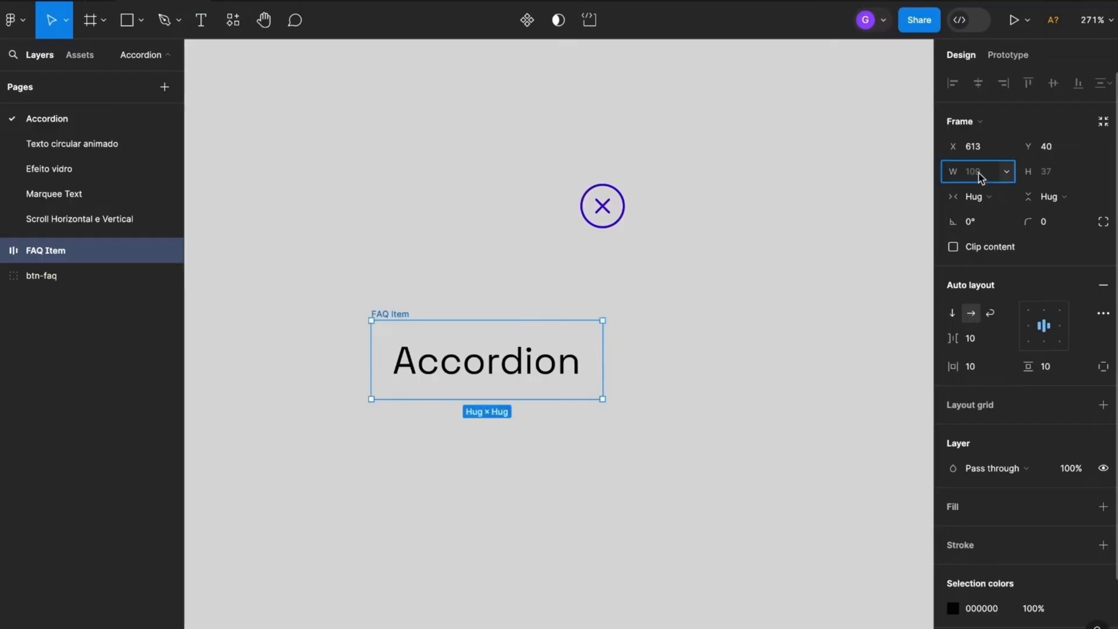
pyautogui.write('300')
pyautogui.press('Return')
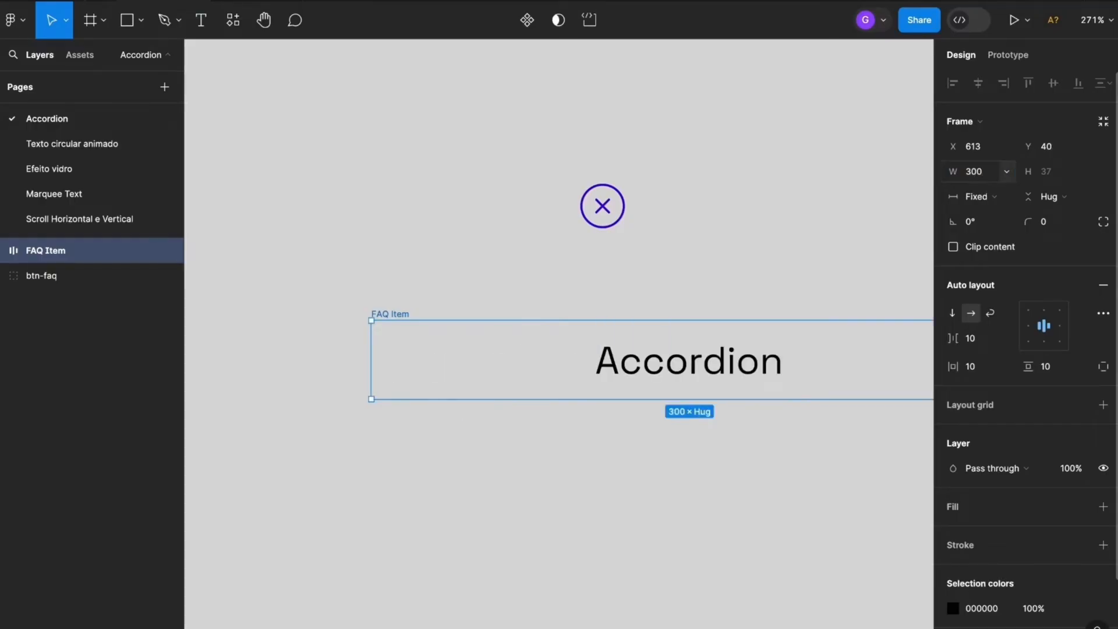
pyautogui.scroll(-2, 482, 317)
pyautogui.hscroll(3, 722, 270)
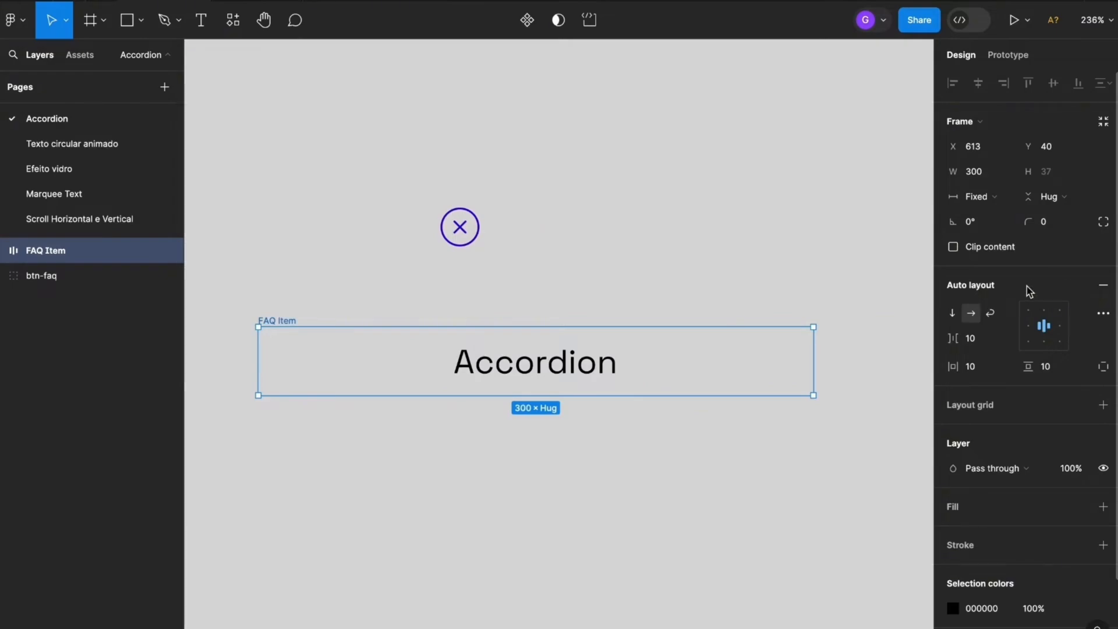
pyautogui.click(1032, 330)
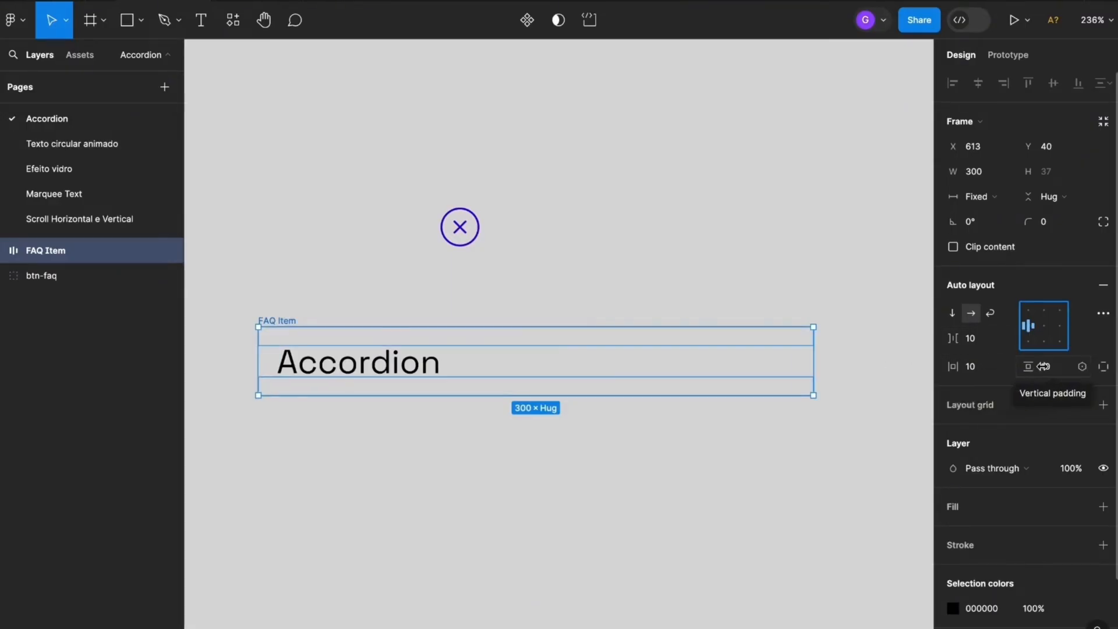
# Set the FAQ Item frame's horizontal and vertical padding to 15 and add a white FFFFFF fill
pyautogui.click(986, 370)
pyautogui.write('15')
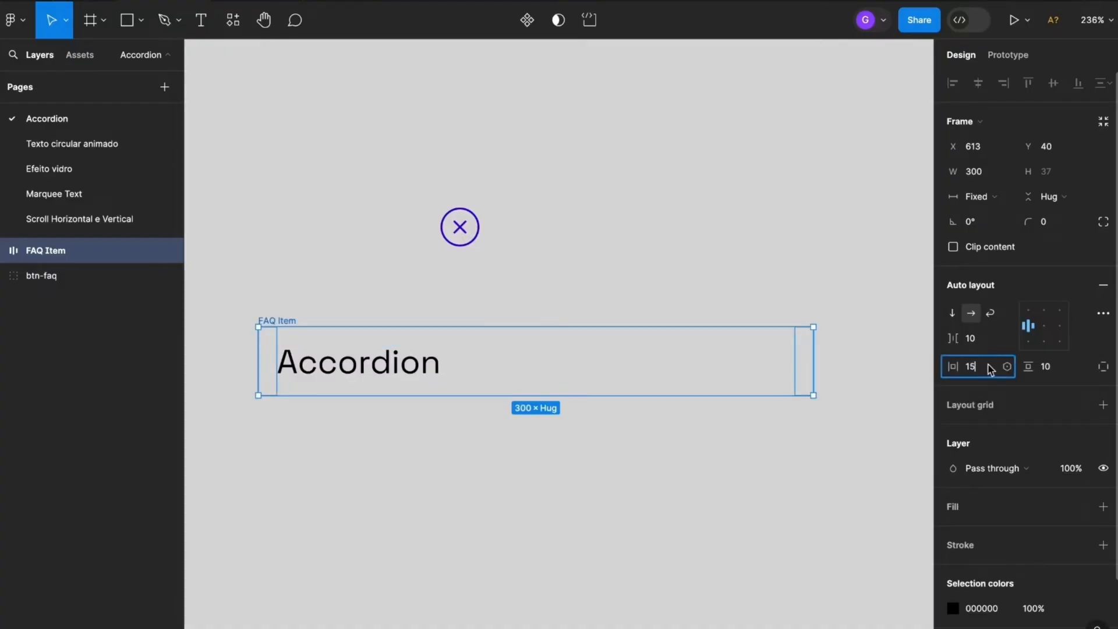
pyautogui.click(1047, 368)
pyautogui.write('15')
pyautogui.press('Return')
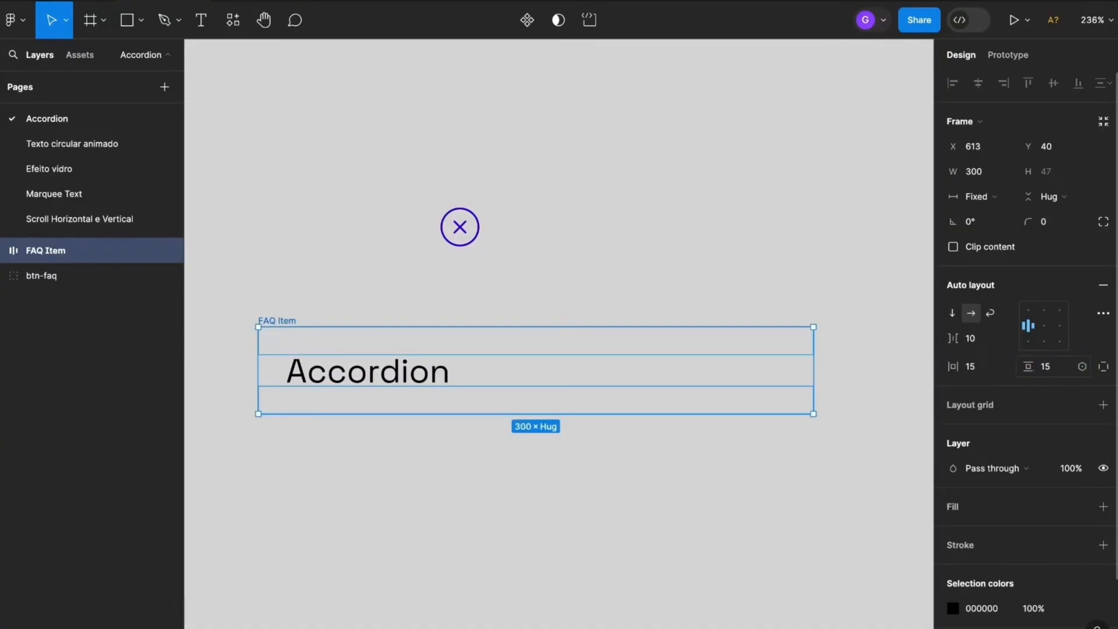
pyautogui.click(1103, 507)
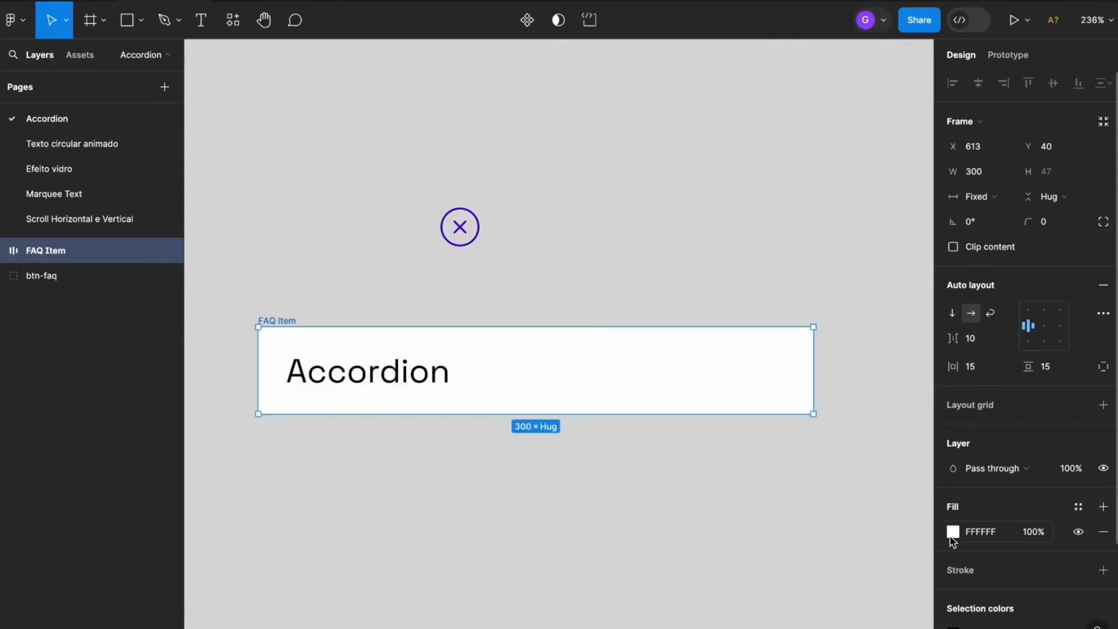
# Move the btn-faq icon into the FAQ Item frame and give it absolute position
pyautogui.click(472, 231)
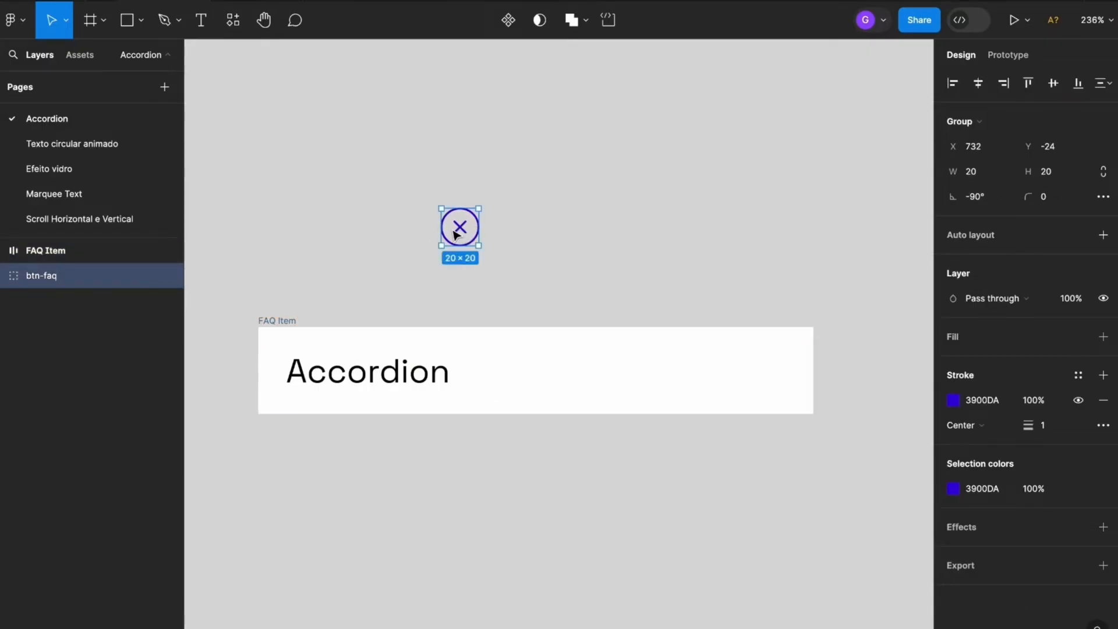
pyautogui.moveTo(460, 231); pyautogui.dragTo(577, 379)
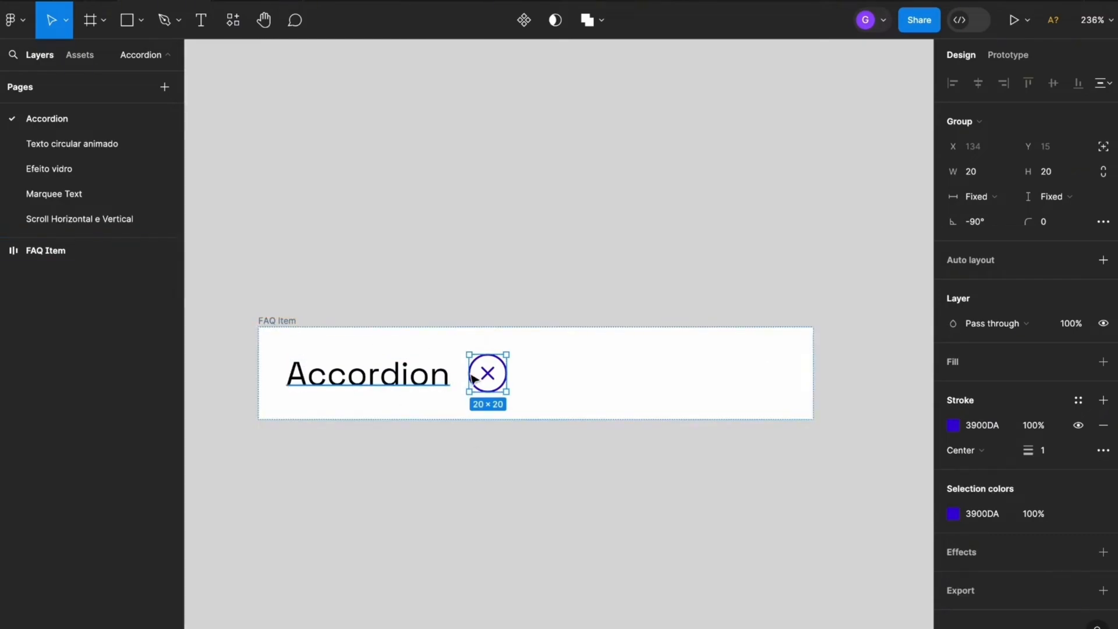
pyautogui.click(488, 376)
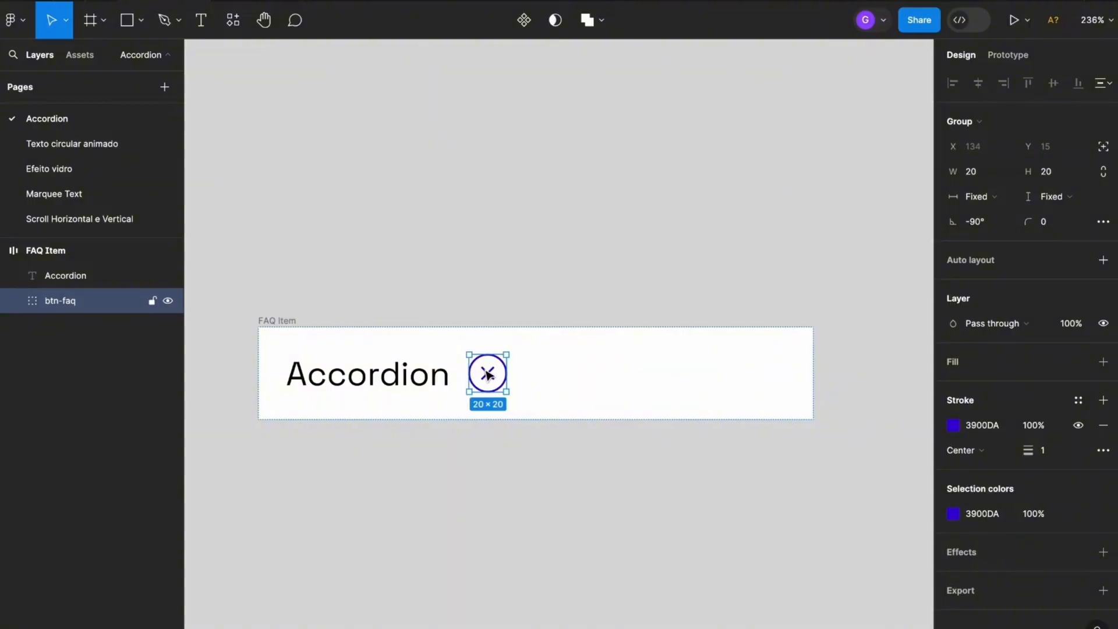
pyautogui.click(1105, 149)
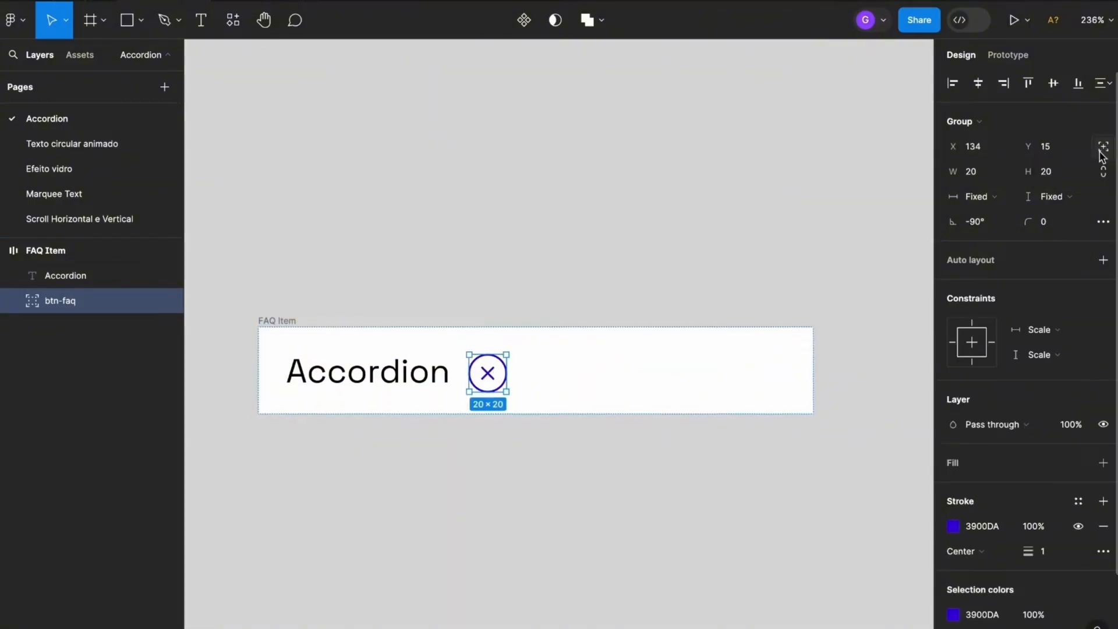
# Position the btn-faq icon near the right end of the FAQ Item frame at X 285, Y 14, matching the padding
pyautogui.moveTo(489, 377)
pyautogui.mouseDown()
pyautogui.moveTo(499, 358)
pyautogui.moveTo(407, 354)
pyautogui.moveTo(506, 373)
pyautogui.mouseUp()
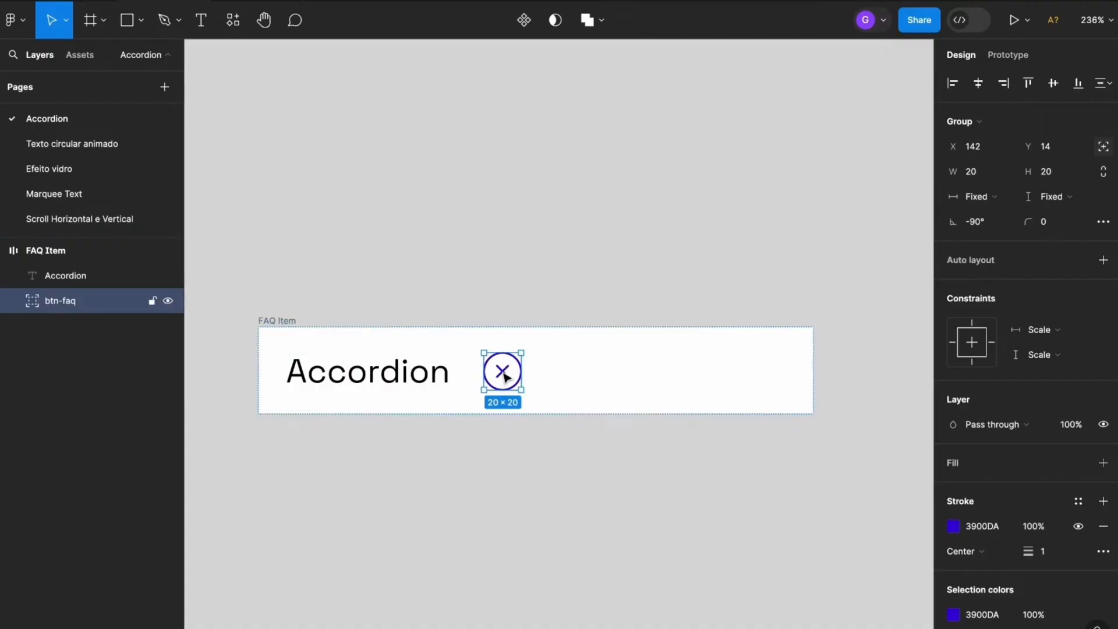
pyautogui.moveTo(506, 376); pyautogui.dragTo(794, 376)
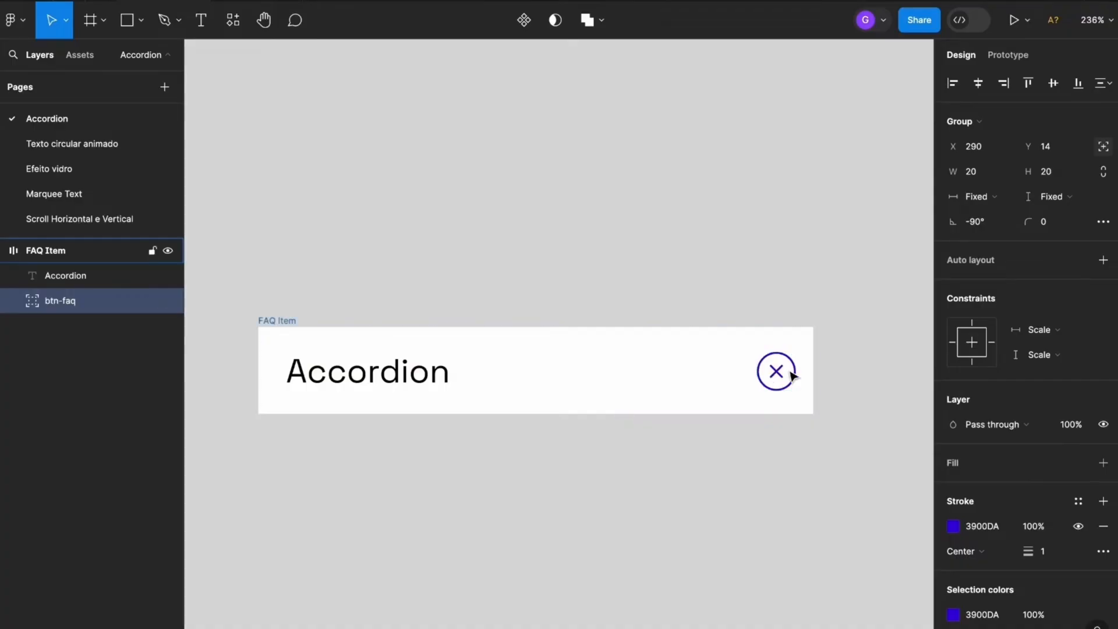
pyautogui.press('Left')
pyautogui.press('Left')
pyautogui.press('Left')
pyautogui.press('Left')
pyautogui.press('Left')
pyautogui.press('Left')
pyautogui.press('Left')
pyautogui.press('Left')
pyautogui.press('Left')
pyautogui.press('Left')
pyautogui.press('Left')
pyautogui.press('Left')
pyautogui.press('Left')
pyautogui.press('Left')
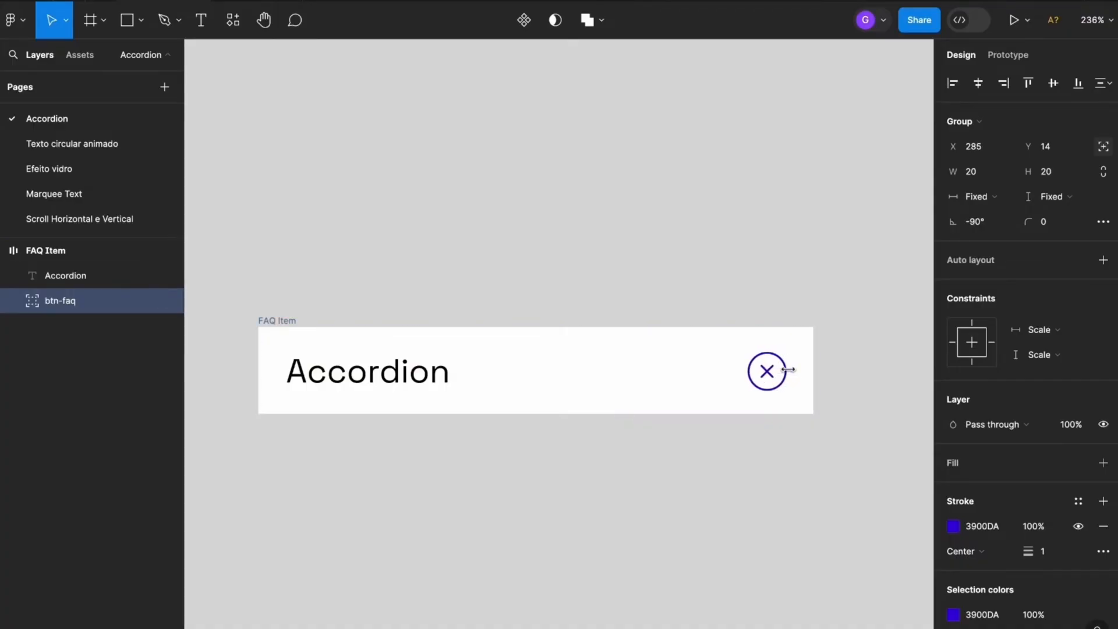
pyautogui.scroll(5, 827, 376)
pyautogui.click(755, 388)
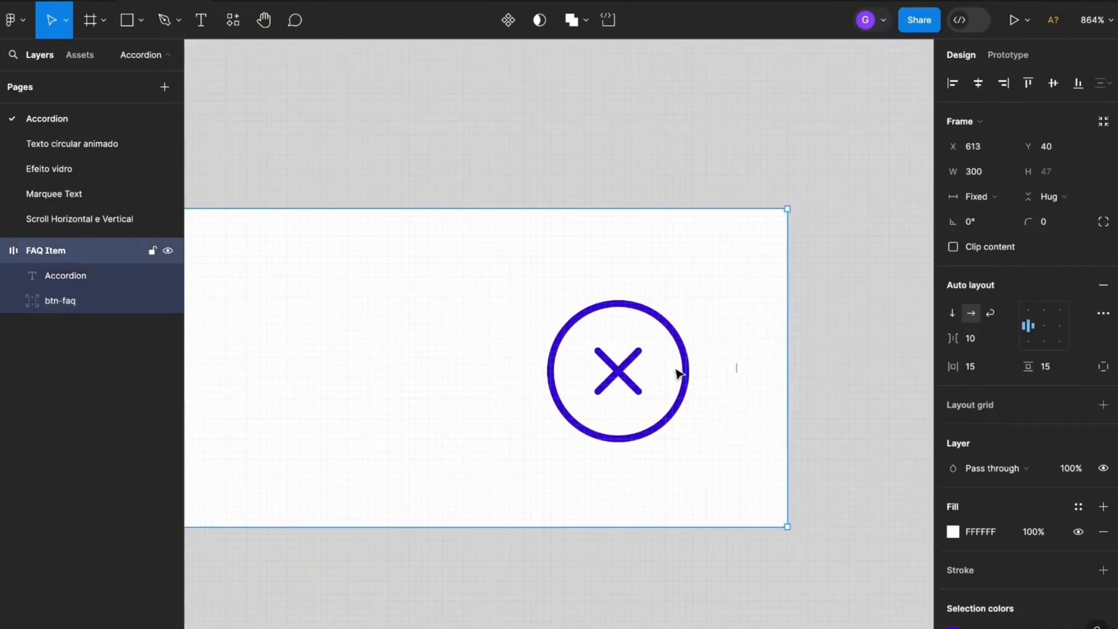
pyautogui.scroll(-3, 763, 327)
pyautogui.scroll(-3, 766, 328)
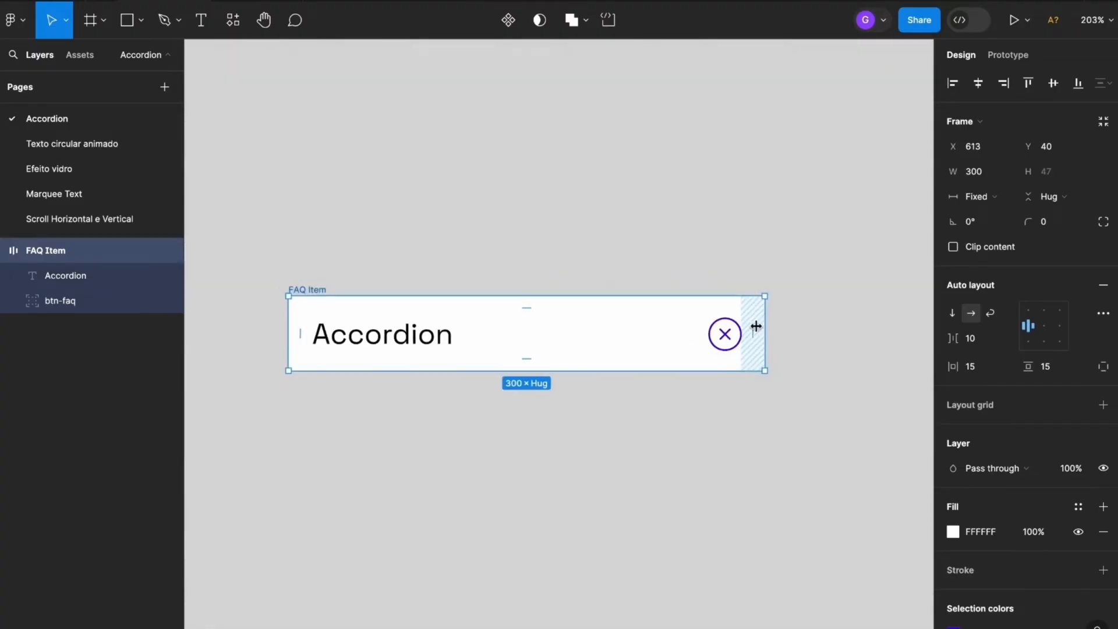
# Recolour the Accordion text by sampling the purple of the btn-faq icon with the eyedropper
pyautogui.click(367, 344)
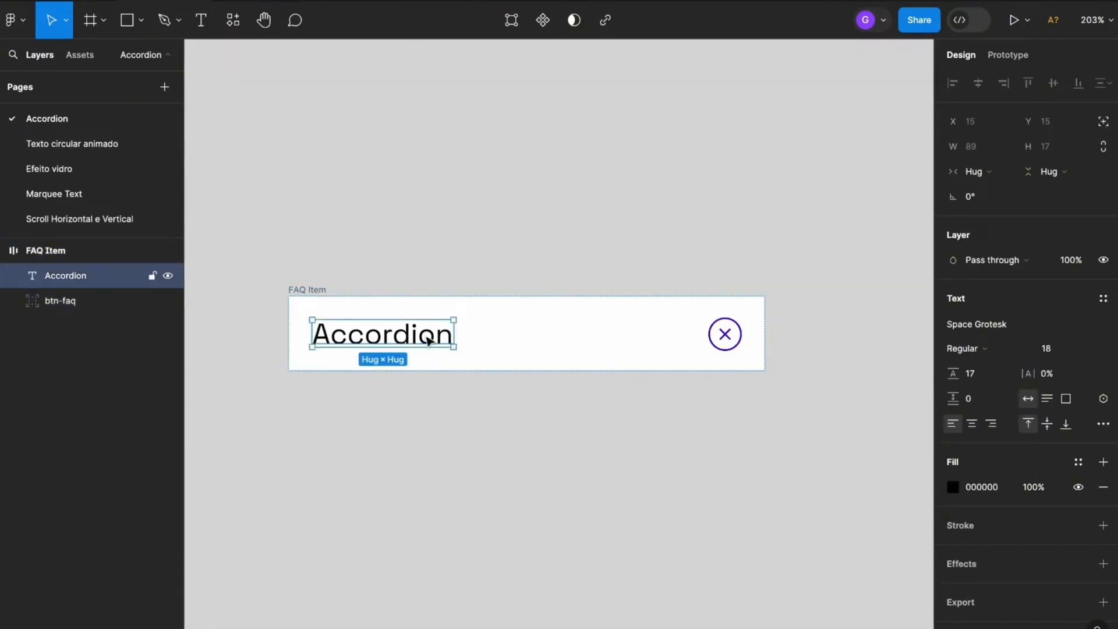
pyautogui.click(956, 488)
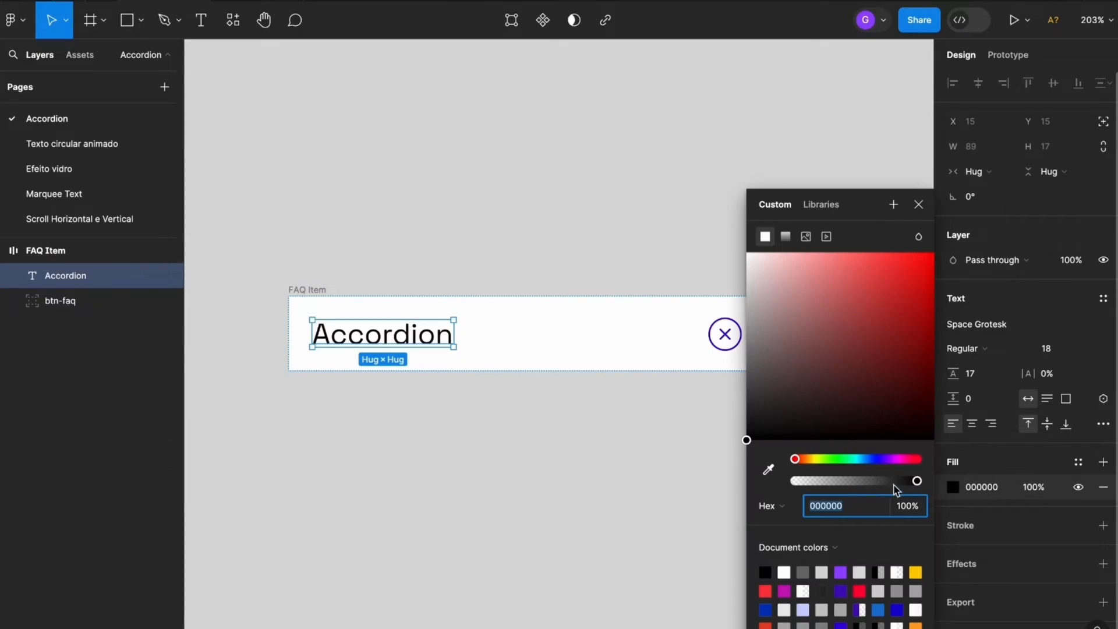
pyautogui.click(768, 469)
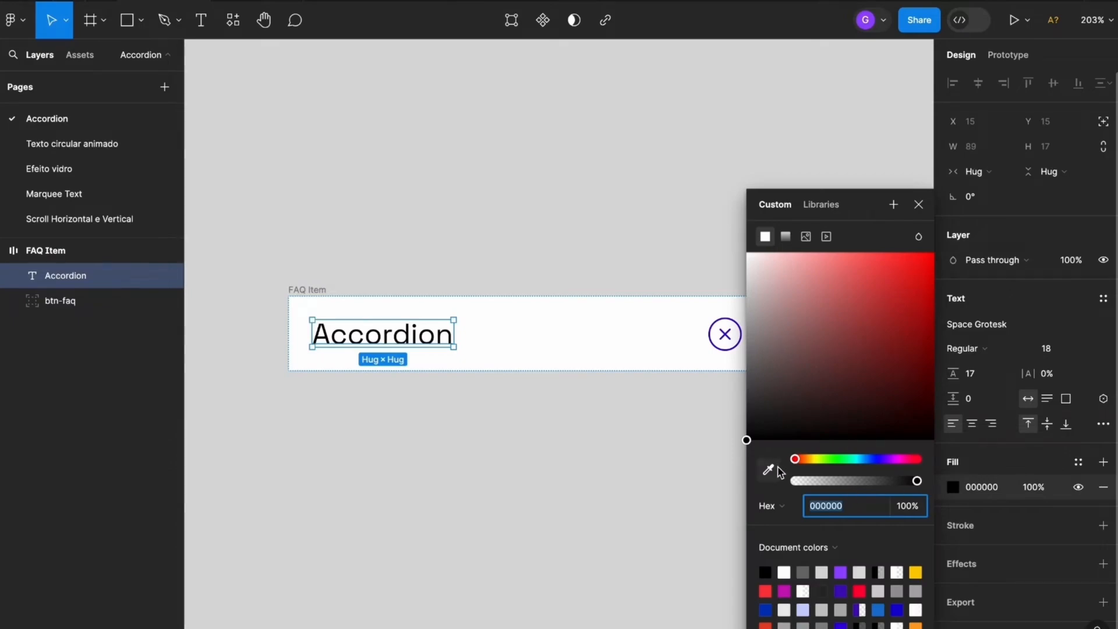
pyautogui.click(729, 336)
pyautogui.click(569, 267)
pyautogui.scroll(-3, 541, 250)
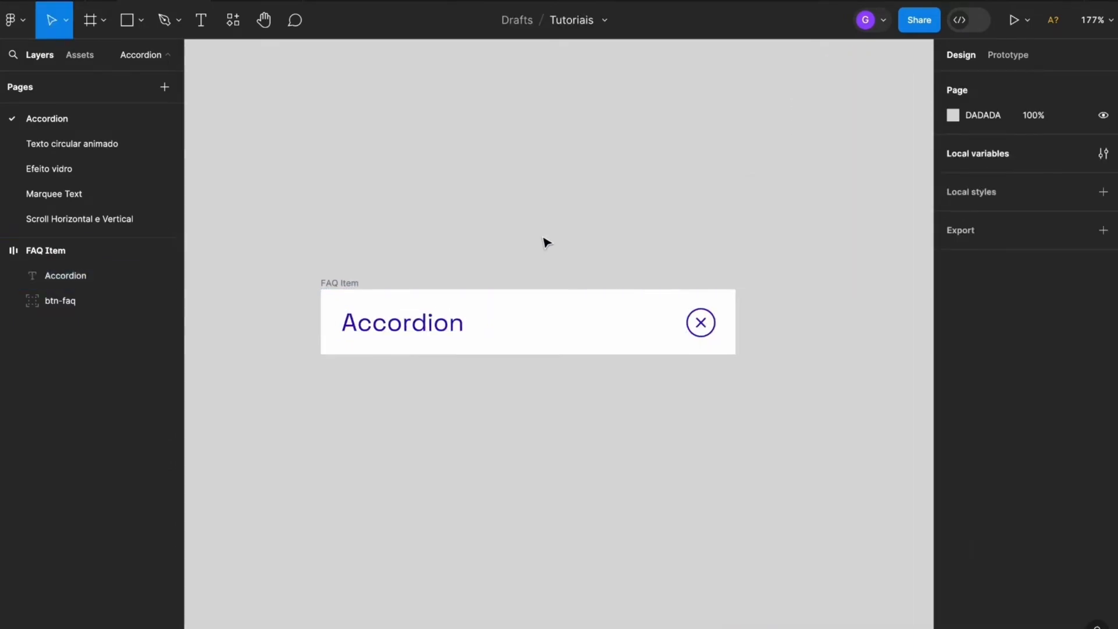
pyautogui.scroll(-2, 546, 241)
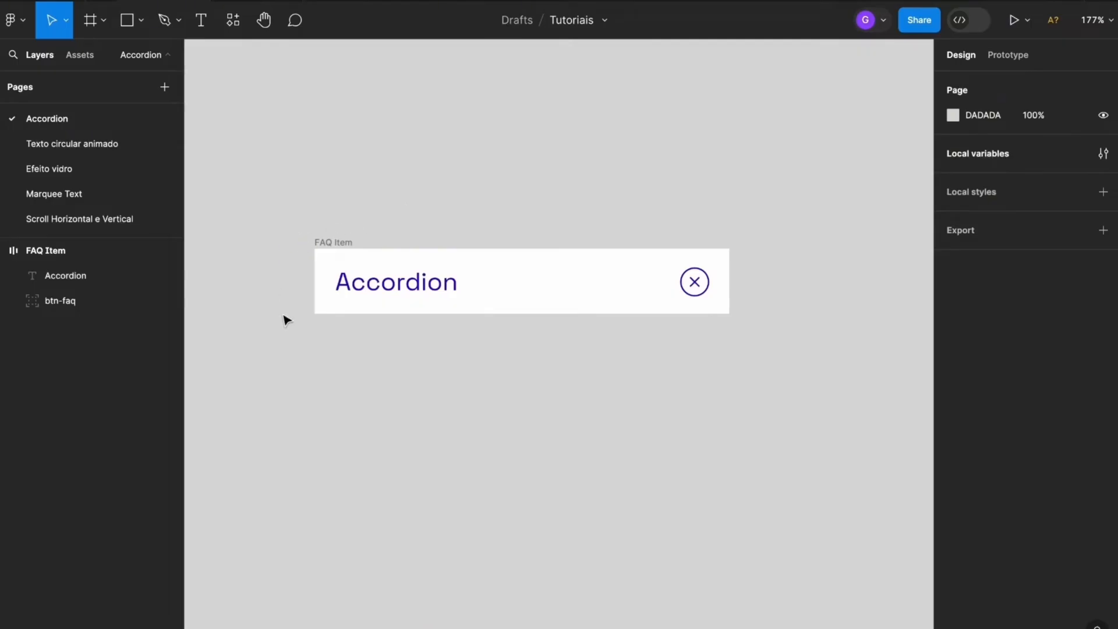
pyautogui.moveTo(276, 226); pyautogui.dragTo(766, 327)
pyautogui.click(709, 327)
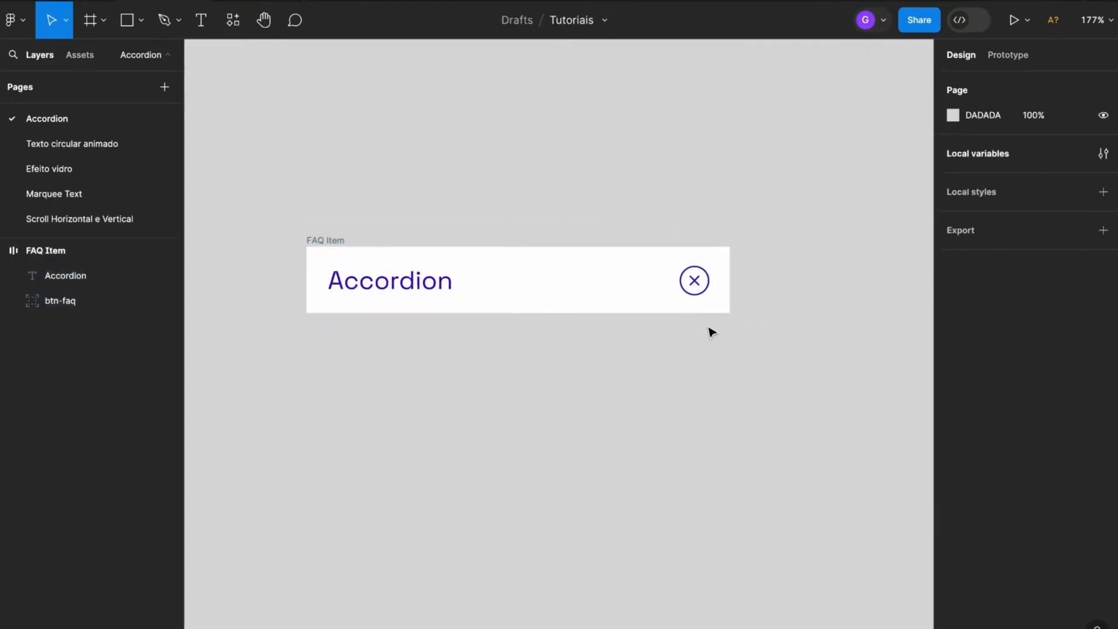
pyautogui.scroll(1, 735, 347)
pyautogui.scroll(-2, 735, 346)
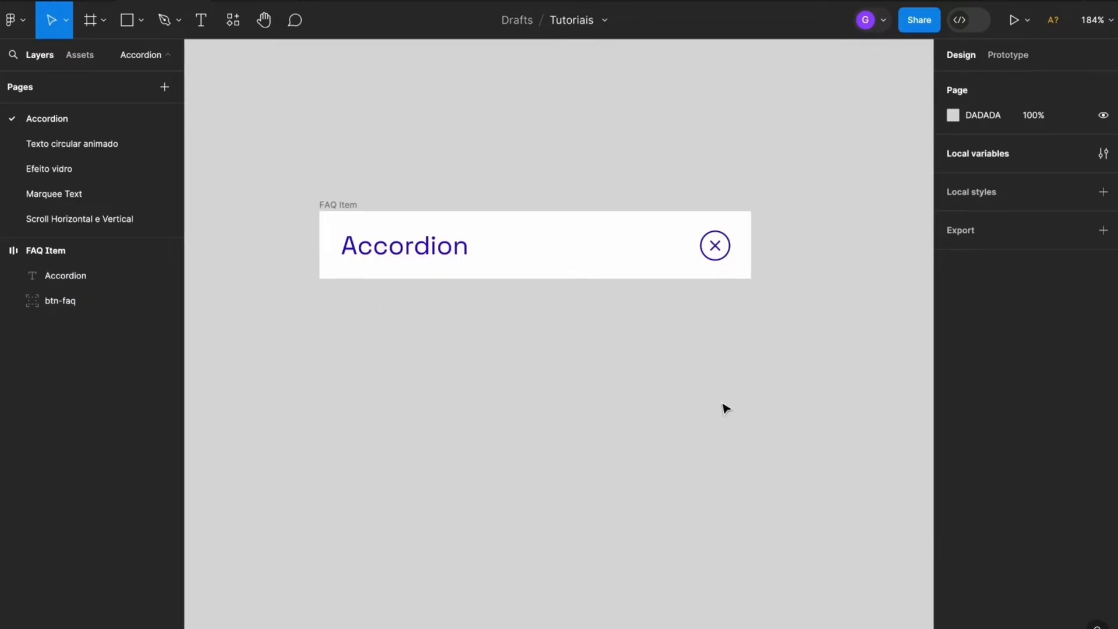
# Draw a text box about 268 by 128 beneath the FAQ Item frame and paste the copied Lorem ipsum text into it
pyautogui.click(201, 20)
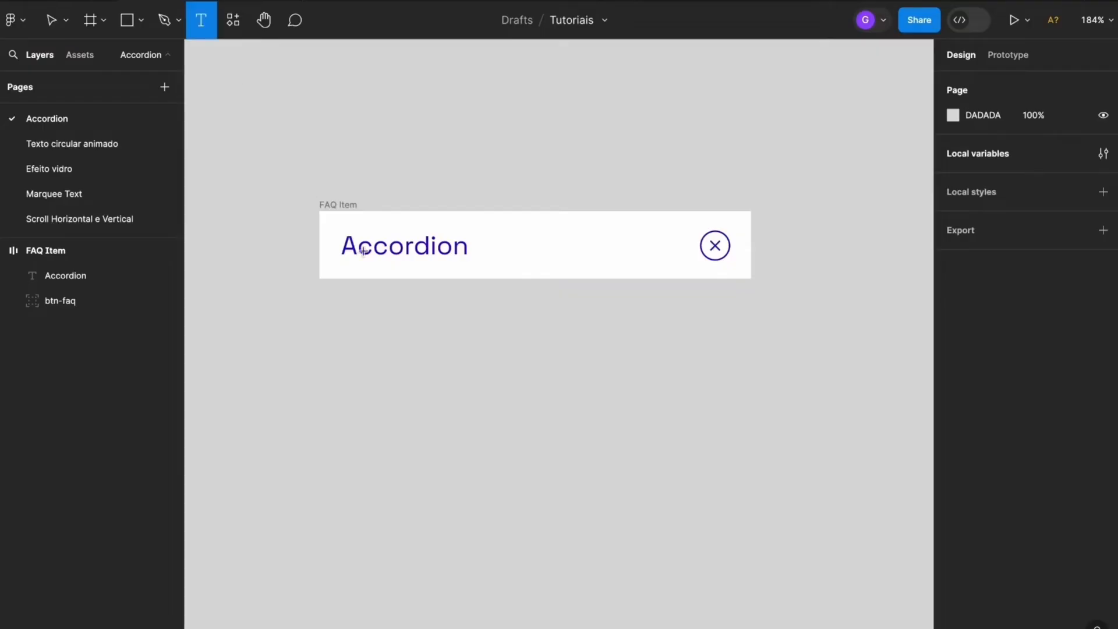
pyautogui.moveTo(342, 297); pyautogui.dragTo(728, 480)
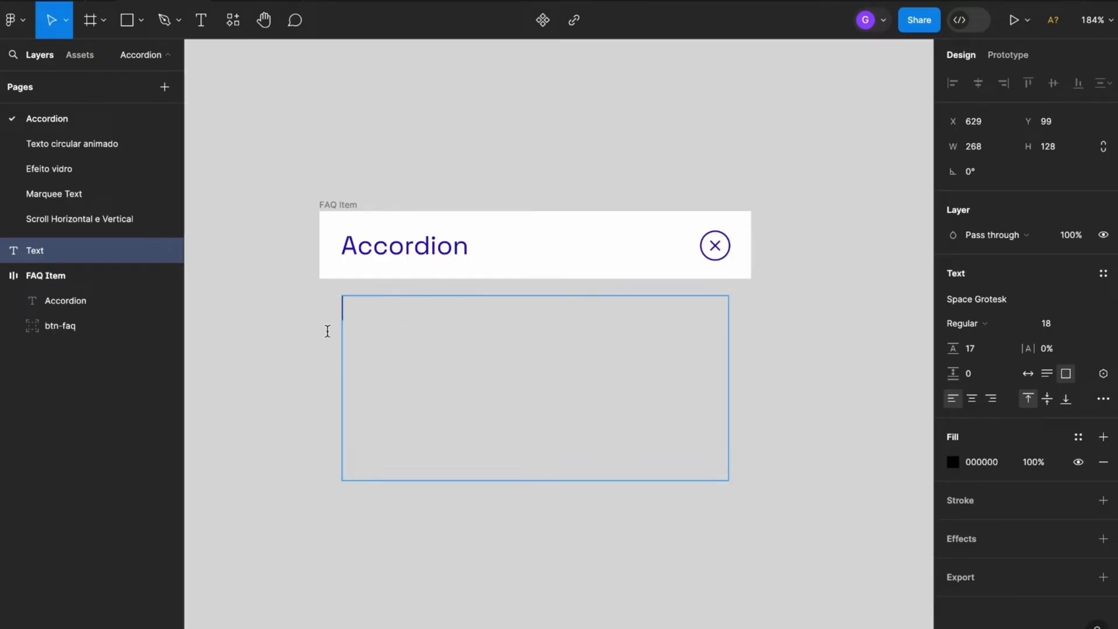
pyautogui.press('super+v')
# Set the whole Lorem ipsum text to font size 12 with Auto line height
pyautogui.press('super+a')
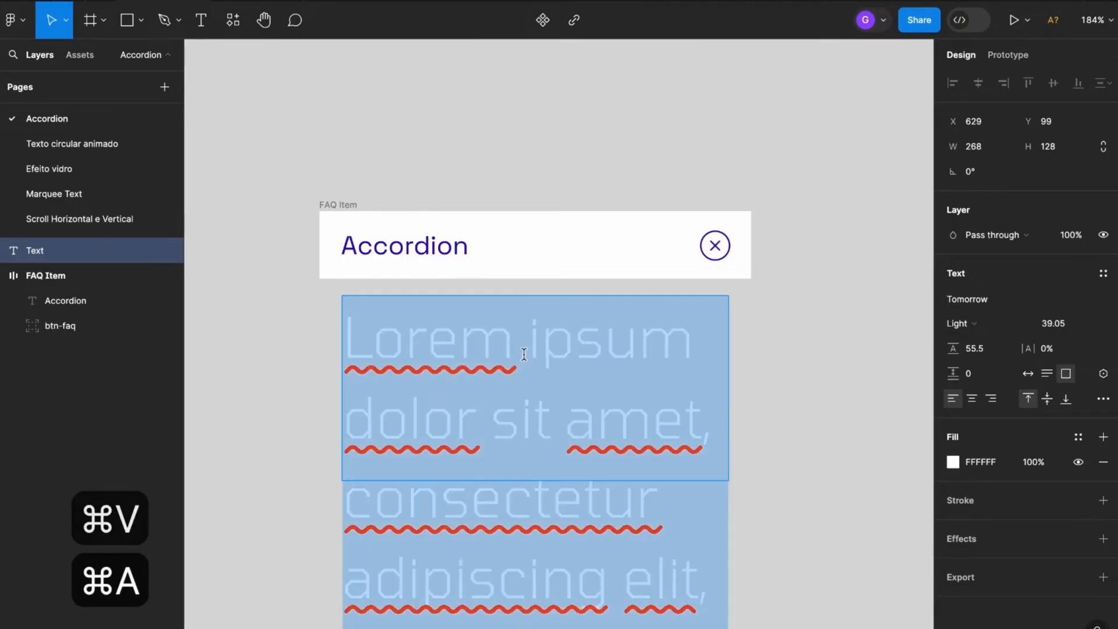
pyautogui.click(1048, 323)
pyautogui.write('12')
pyautogui.press('Return')
pyautogui.click(990, 350)
pyautogui.press('BackSpace')
pyautogui.press('Return')
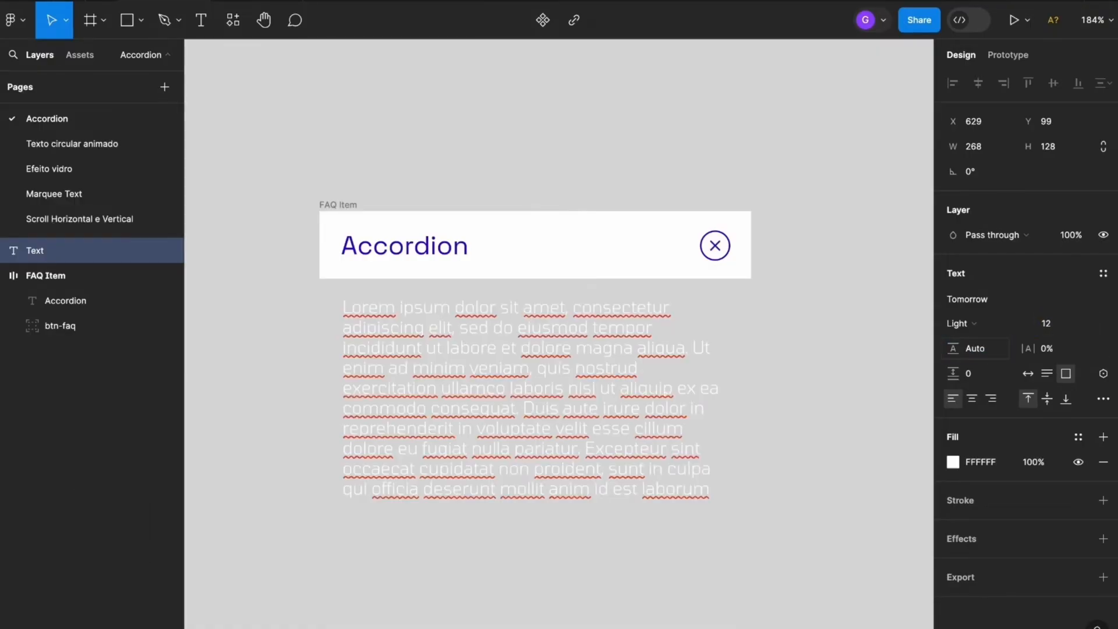
# Delete the Lorem ipsum text after "Duis aute irure" and set the remaining text's font to Space Grotesk
pyautogui.moveTo(641, 409); pyautogui.dragTo(738, 510)
pyautogui.press('BackSpace')
pyautogui.press('super+a')
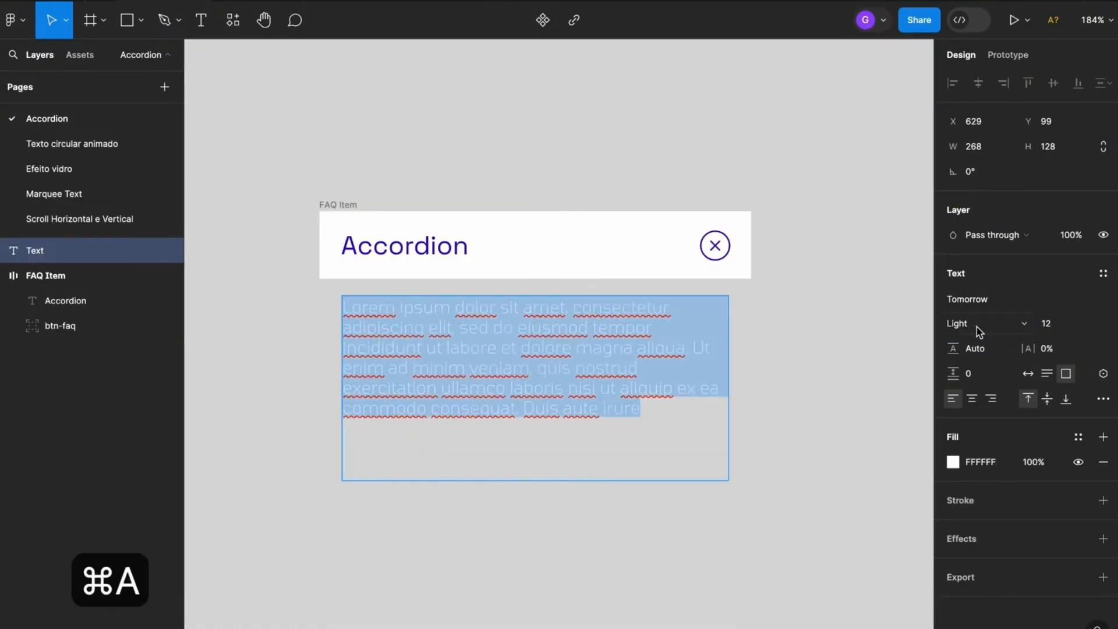
pyautogui.click(984, 300)
pyautogui.write('space grotesk')
pyautogui.press('Return')
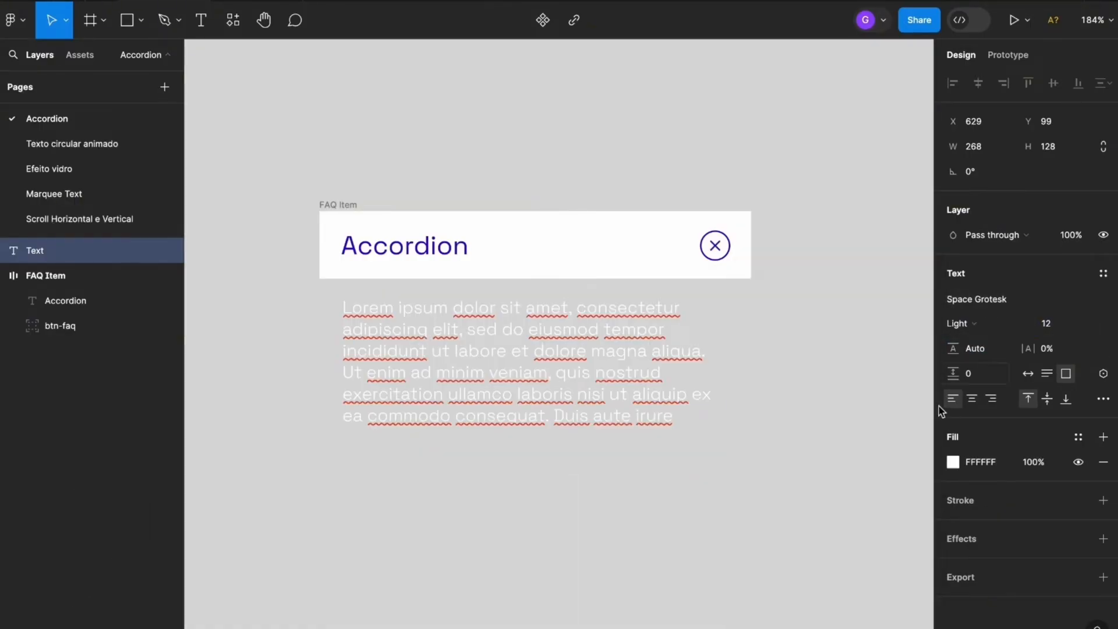
# Colour the Lorem ipsum paragraph grey B1B1B1 and set its line height to 17
pyautogui.click(954, 462)
pyautogui.moveTo(757, 332); pyautogui.dragTo(715, 313)
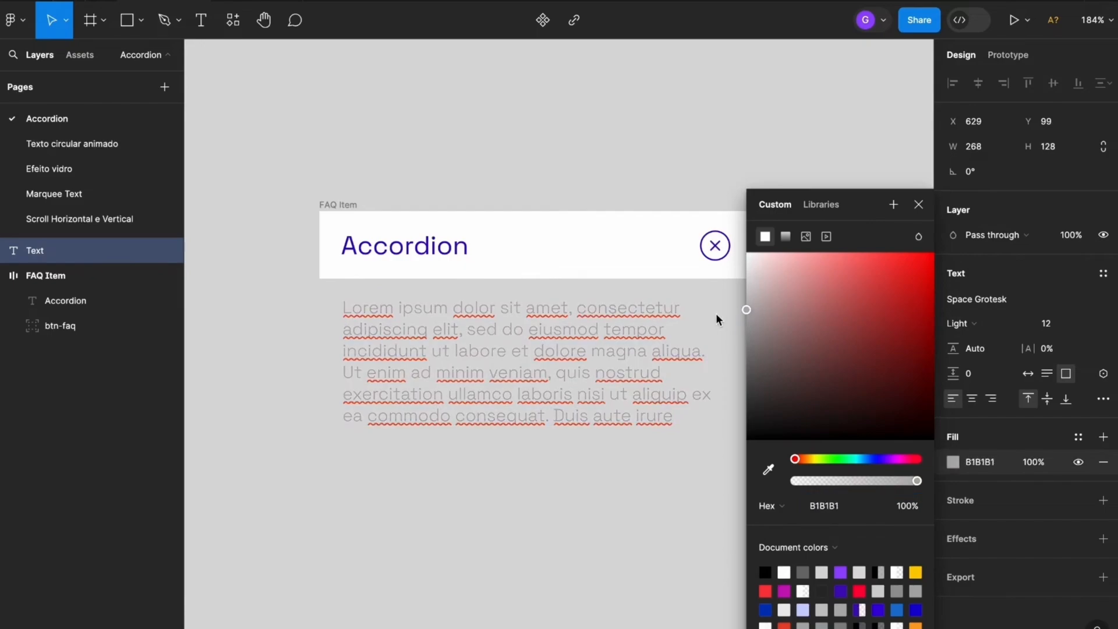
pyautogui.press('super+a')
pyautogui.click(970, 349)
pyautogui.write('14')
pyautogui.press('Return')
pyautogui.click(990, 349)
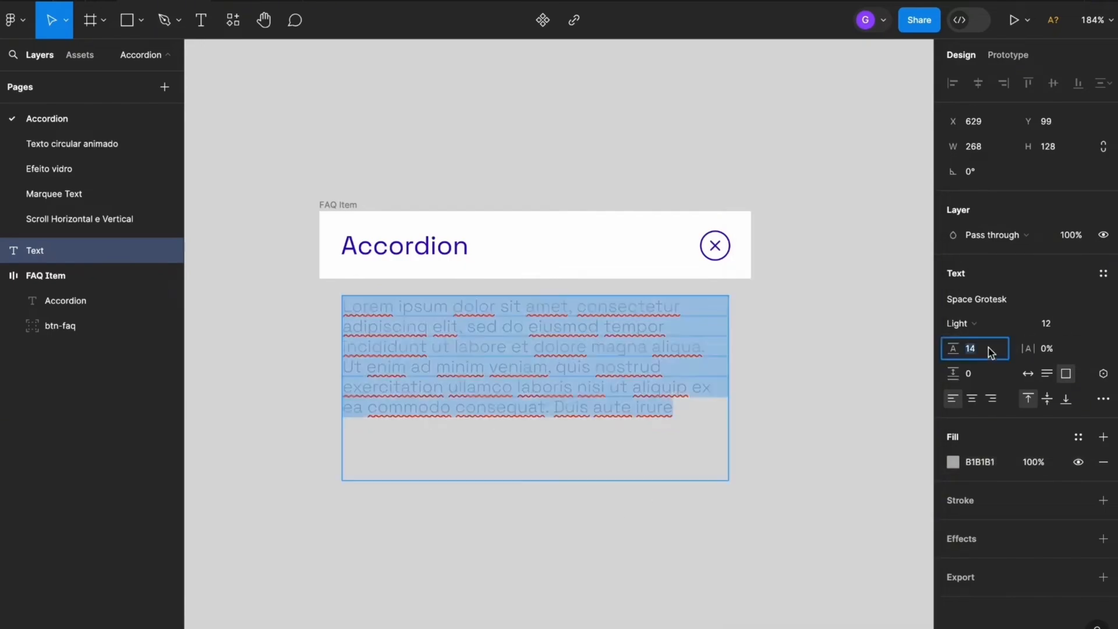
pyautogui.write('17')
pyautogui.press('Return')
# Shorten the Lorem ipsum text box from its lower edge to fit the paragraph closely, and deselect it
pyautogui.click(802, 507)
pyautogui.click(588, 434)
pyautogui.moveTo(558, 480); pyautogui.dragTo(557, 454)
pyautogui.click(639, 513)
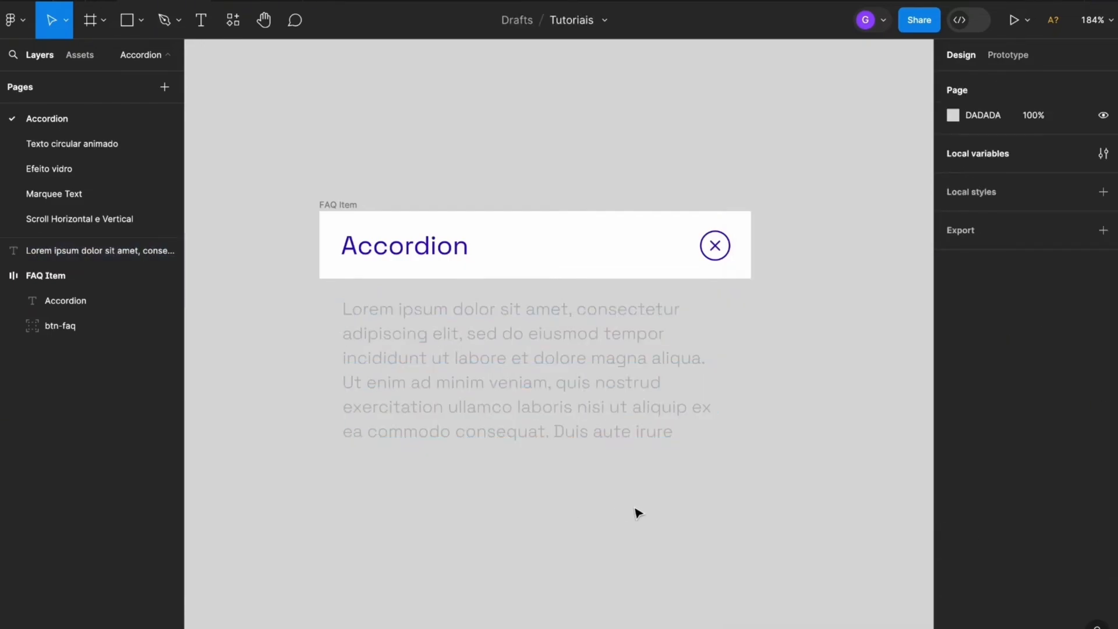
# Wrap the Lorem ipsum paragraph in an auto layout frame and set the frame's width to 300
pyautogui.click(400, 343)
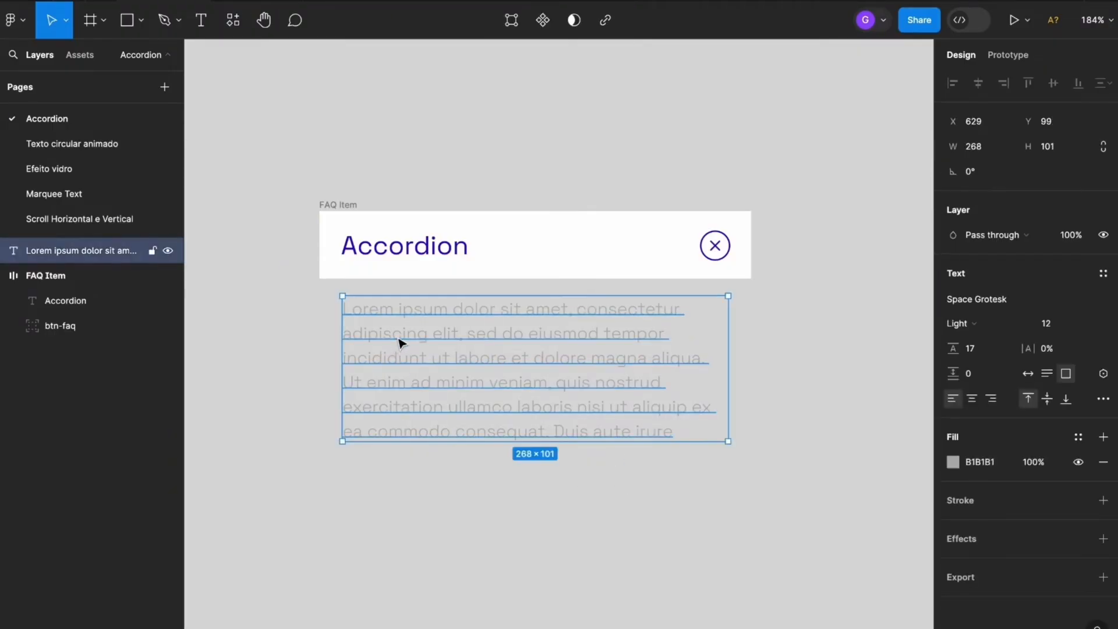
pyautogui.rightClick(561, 336)
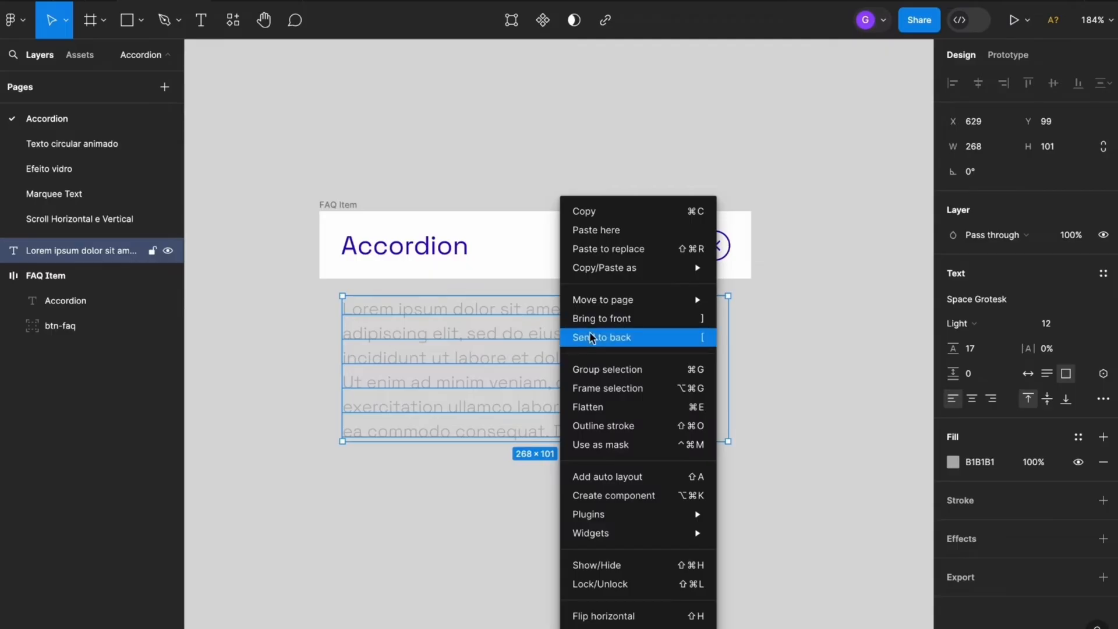
pyautogui.click(631, 483)
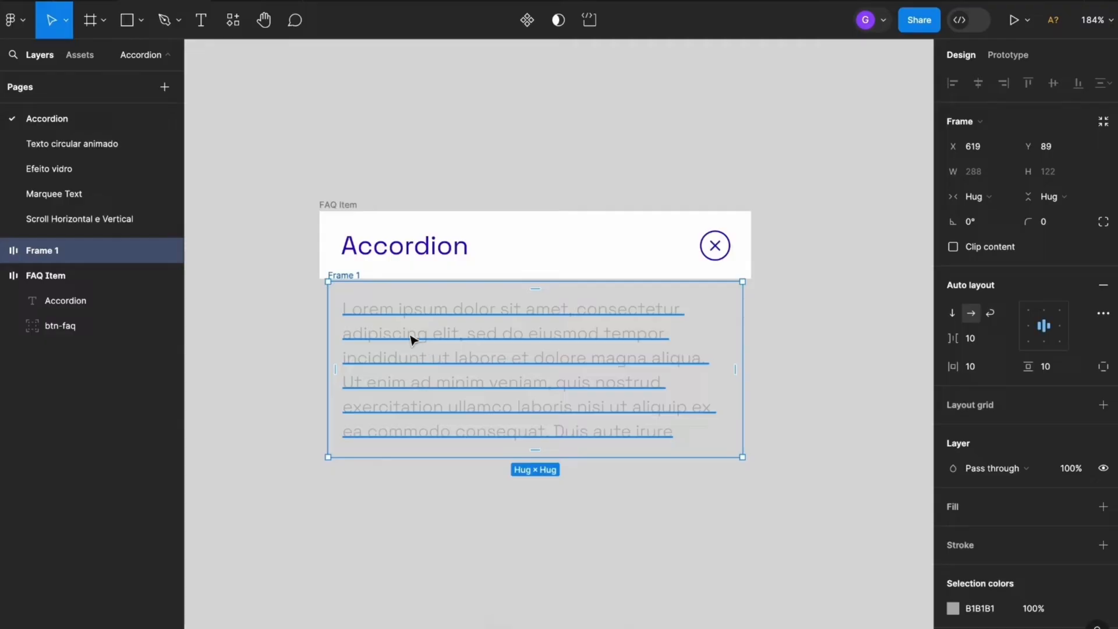
pyautogui.click(981, 173)
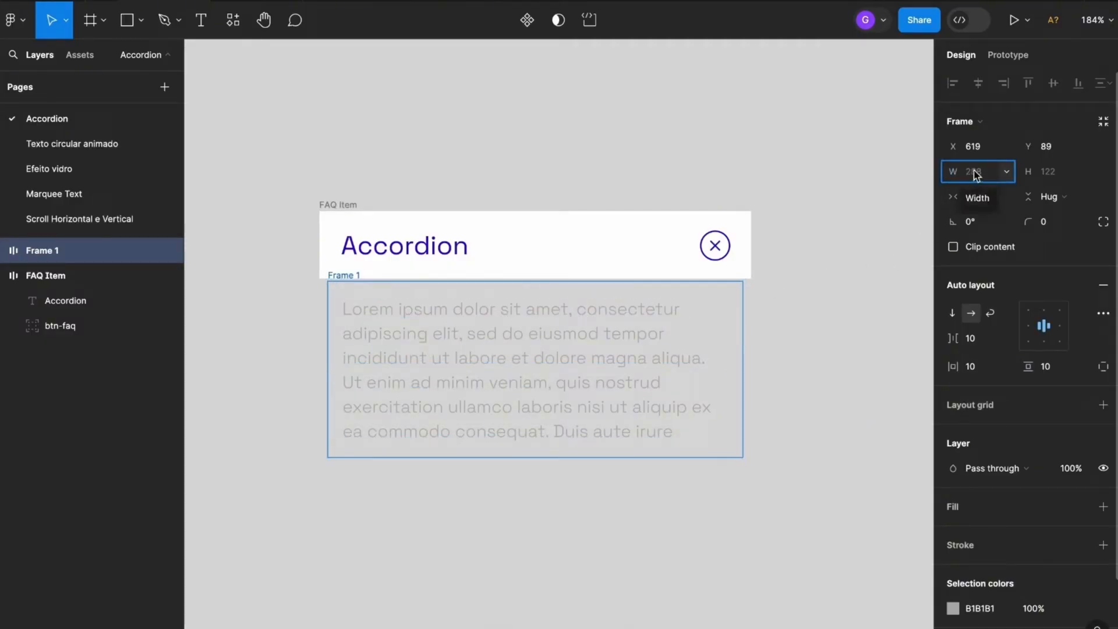
pyautogui.write('300')
pyautogui.press('Return')
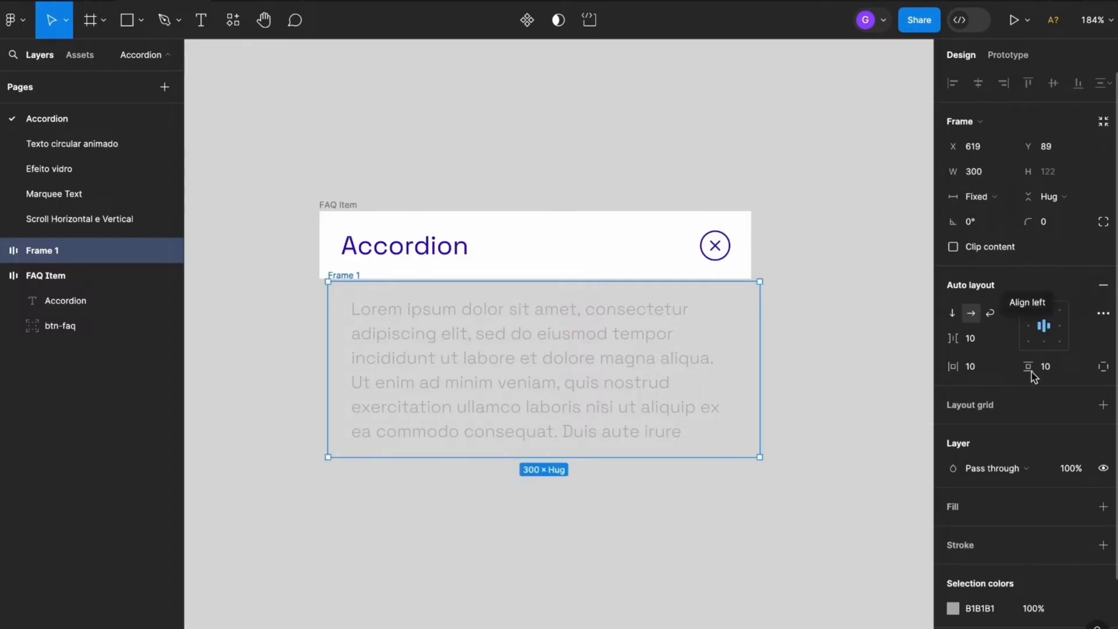
# Give the paragraph's auto layout frame a light grey F2F2F2 fill
pyautogui.click(1005, 514)
pyautogui.click(953, 532)
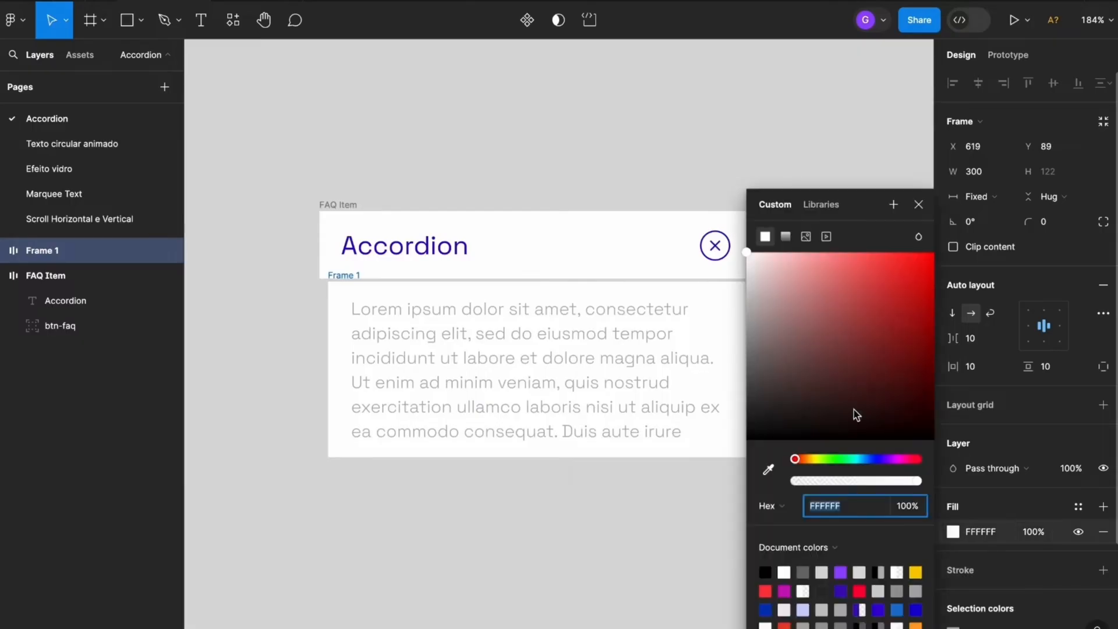
pyautogui.write('F8F8F8')
pyautogui.press('Return')
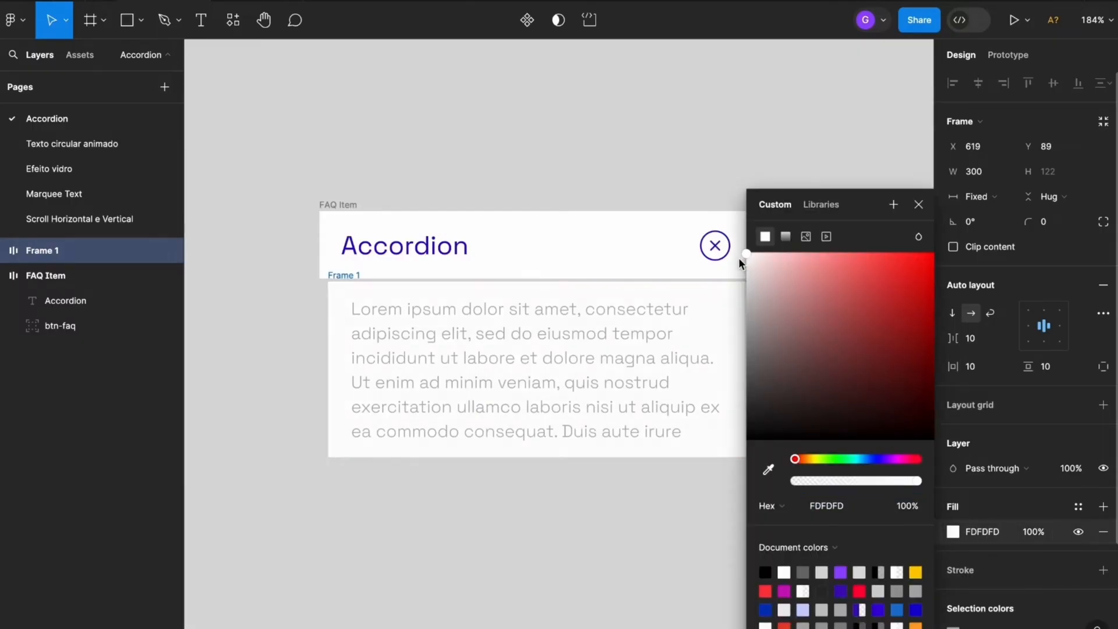
pyautogui.moveTo(735, 261); pyautogui.dragTo(732, 266)
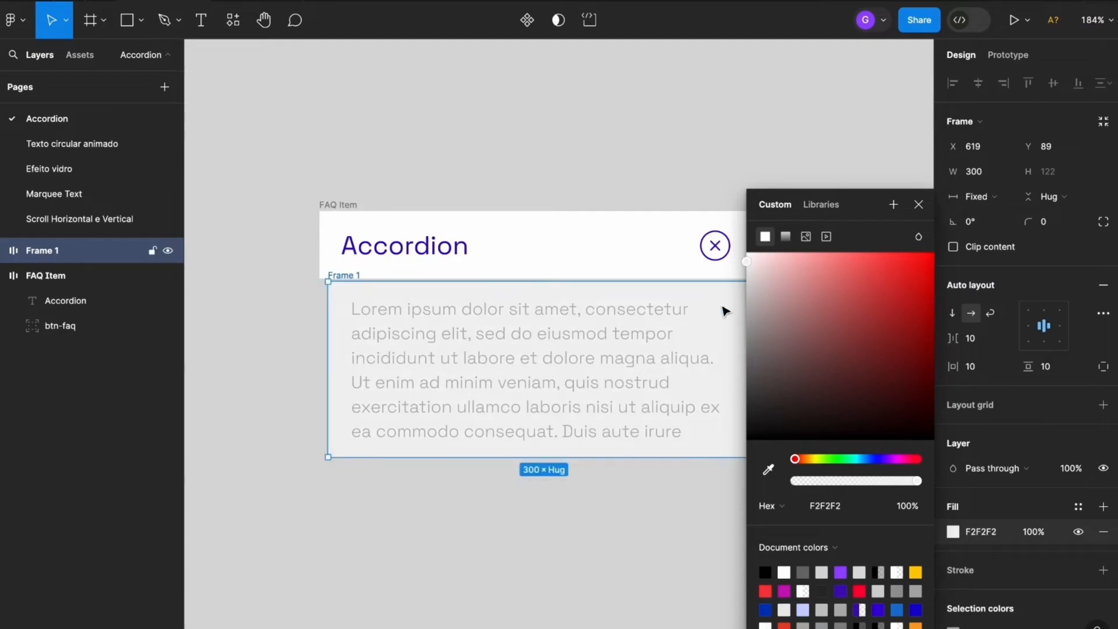
pyautogui.click(919, 205)
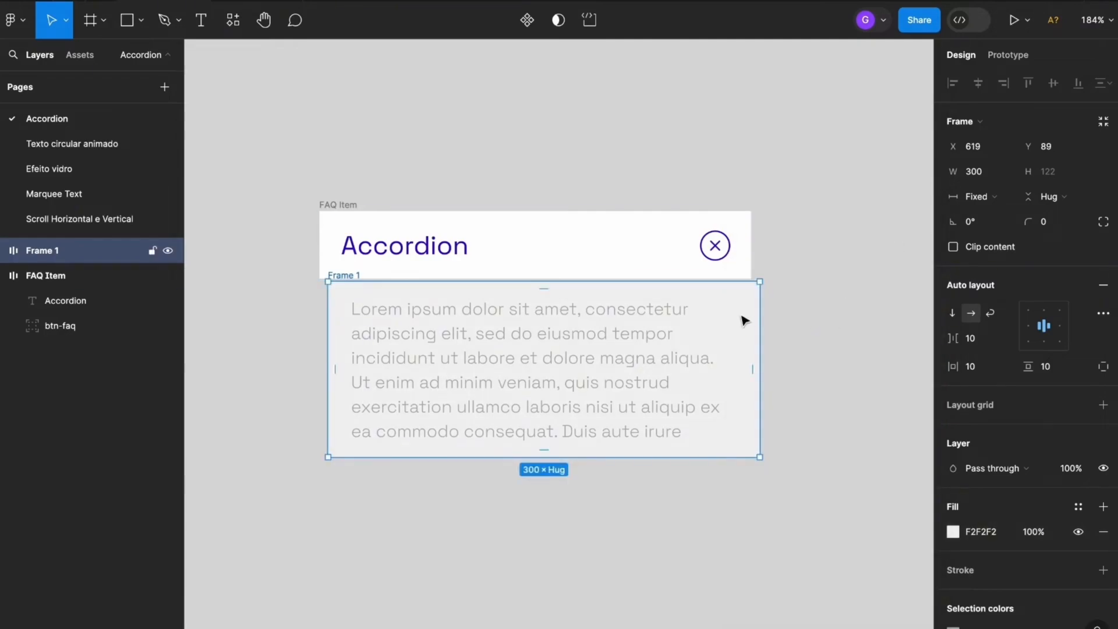
# Set the paragraph frame's horizontal padding to 20 and vertical padding to 15
pyautogui.click(982, 368)
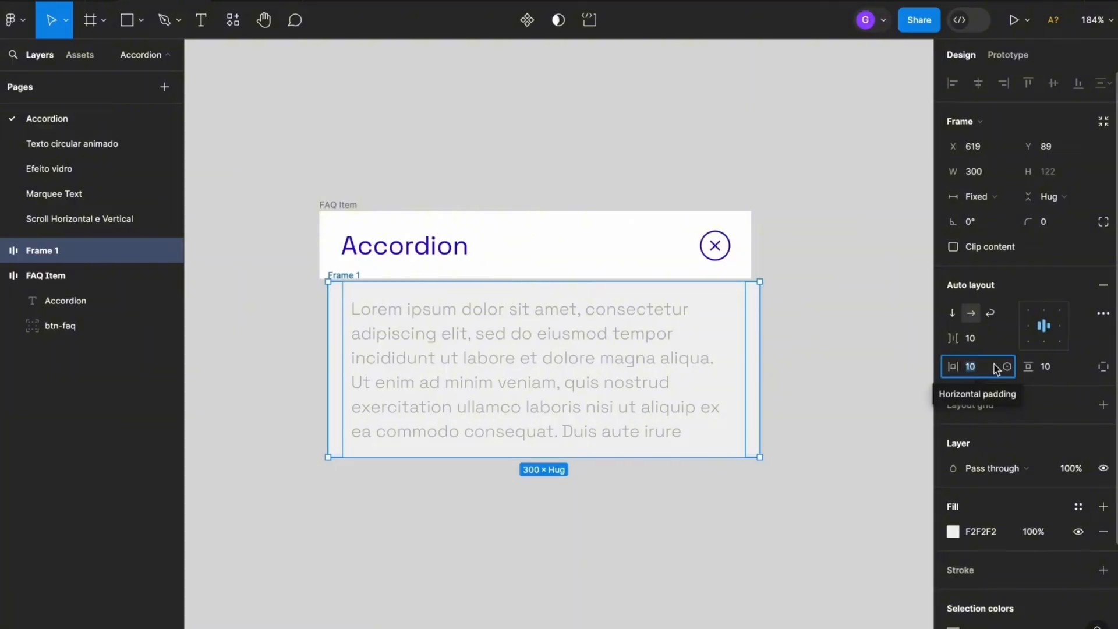
pyautogui.write('20')
pyautogui.press('Return')
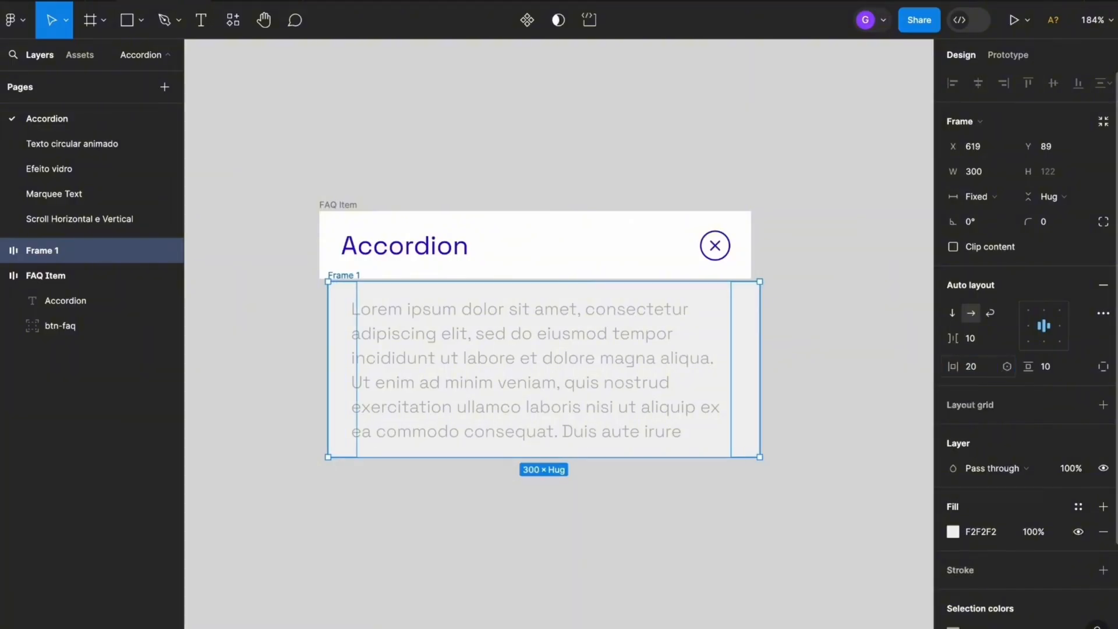
pyautogui.click(1058, 375)
pyautogui.write('15')
pyautogui.press('Return')
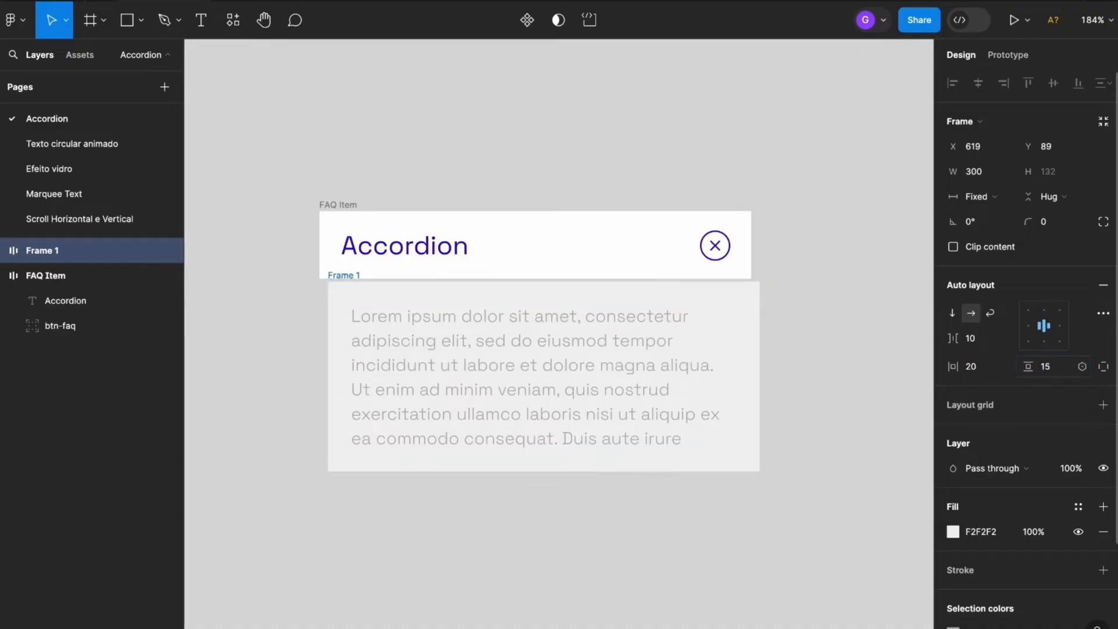
# Set the Lorem ipsum text's width to Fill container inside its frame, and deselect it
pyautogui.click(402, 363)
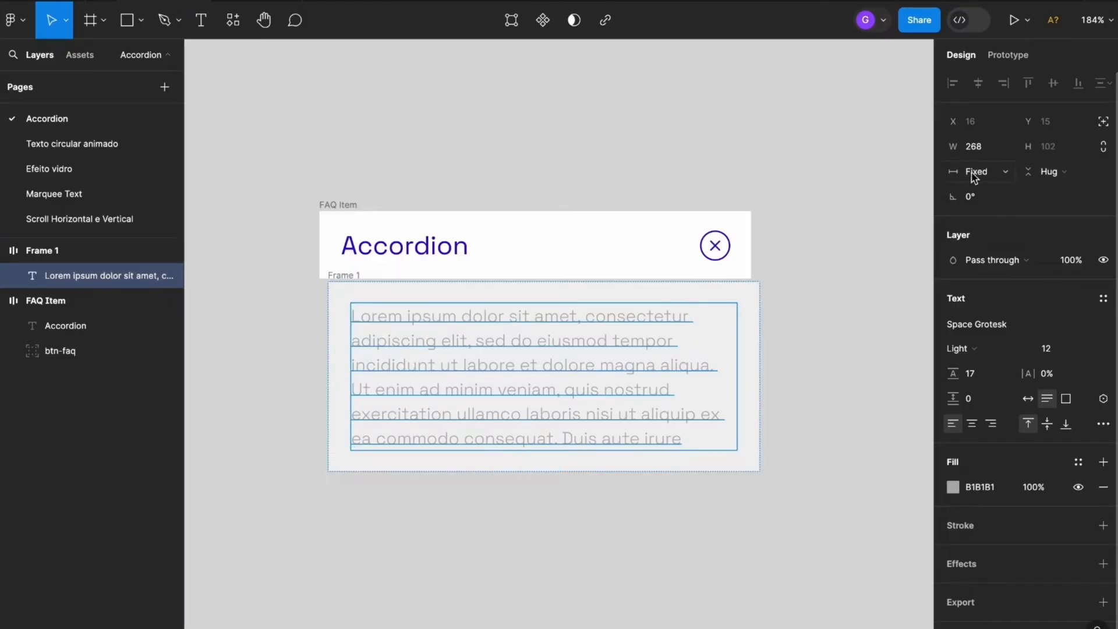
pyautogui.click(1006, 175)
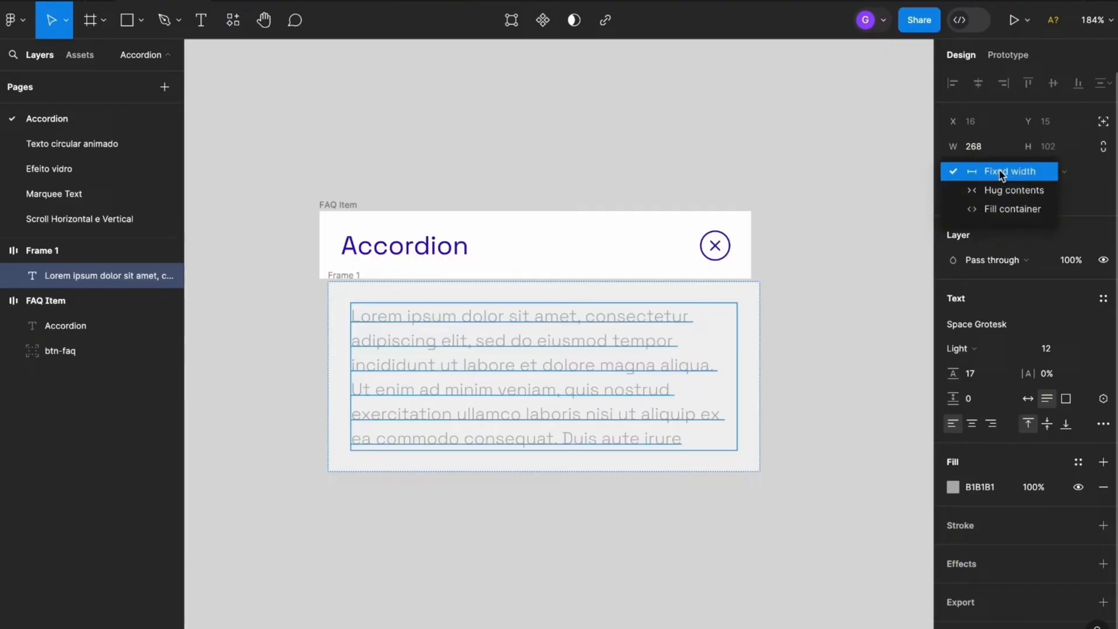
pyautogui.click(1007, 211)
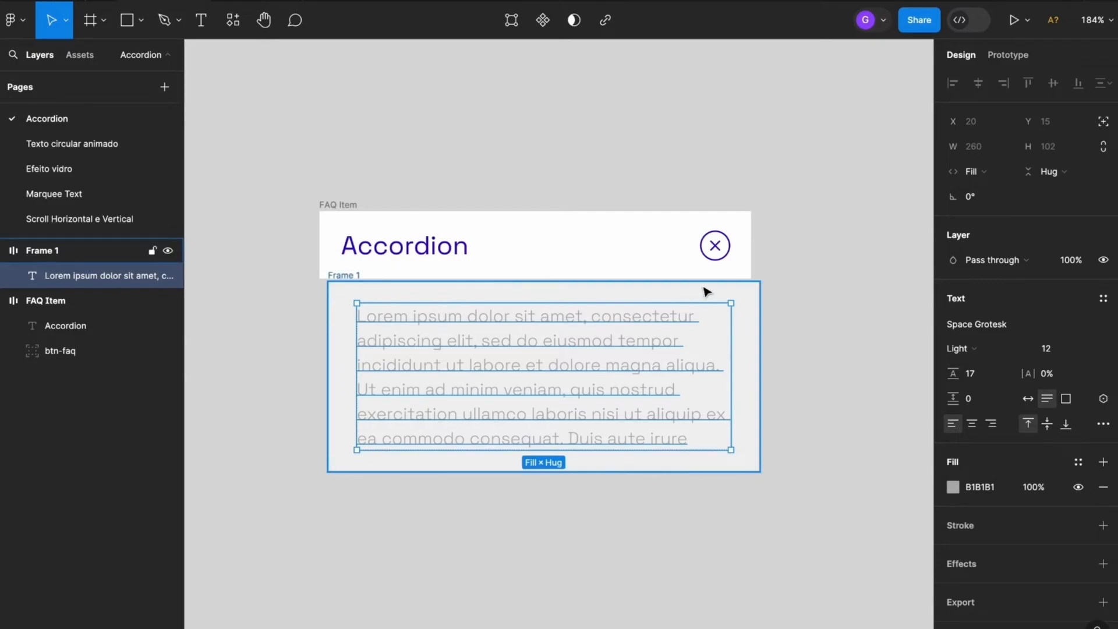
pyautogui.click(792, 291)
# Move the paragraph frame just below FAQ Item, aligned with its left and right edges, and rename it FAQ Content
pyautogui.click(360, 303)
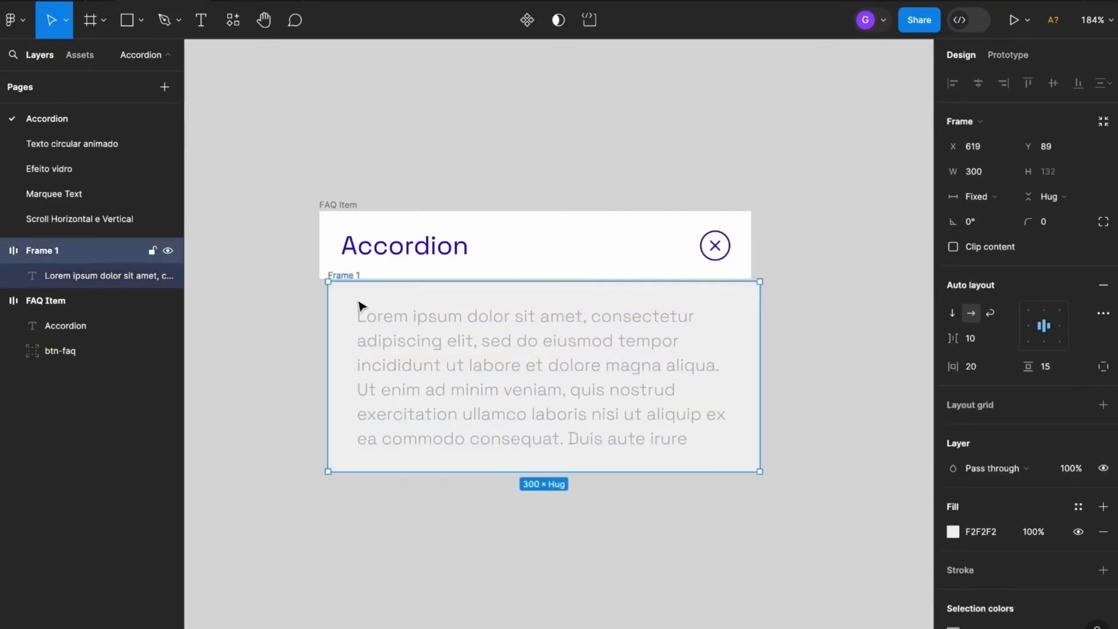
pyautogui.moveTo(350, 293); pyautogui.dragTo(341, 312)
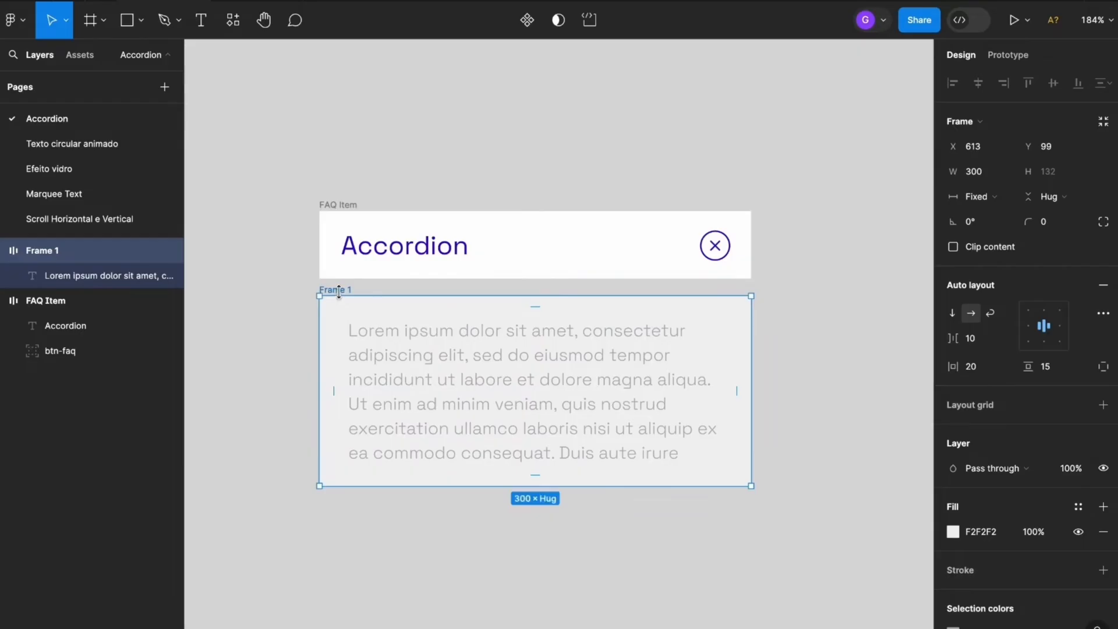
pyautogui.doubleClick(337, 290)
pyautogui.write('FAQ Content')
pyautogui.press('Return')
pyautogui.click(865, 379)
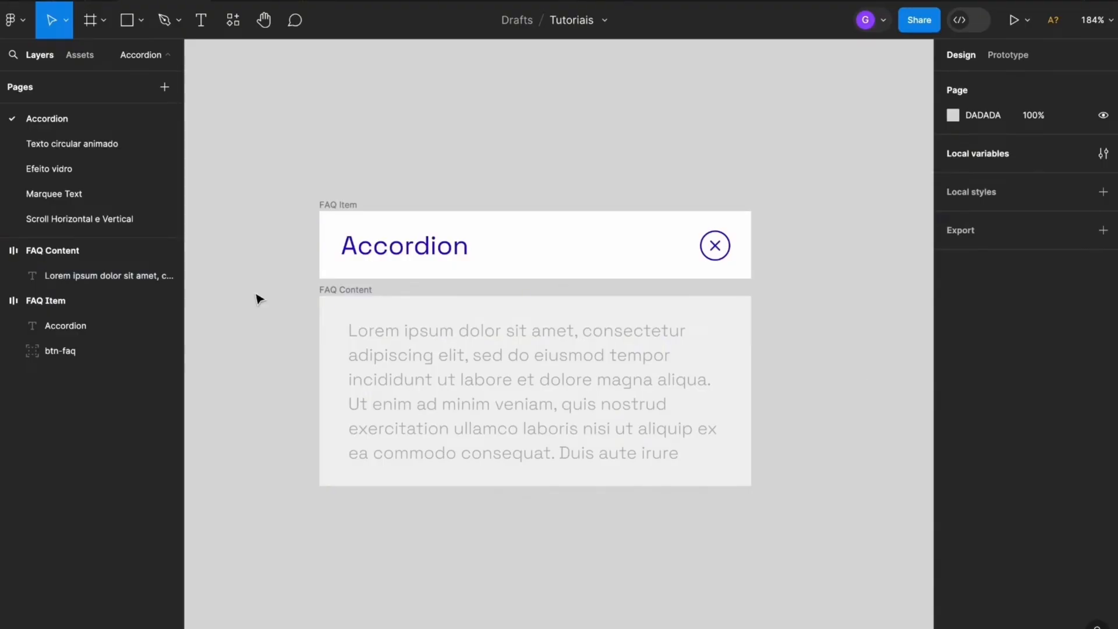
# Add a stroke to the FAQ Content frame and restrict it to the left side
pyautogui.click(334, 295)
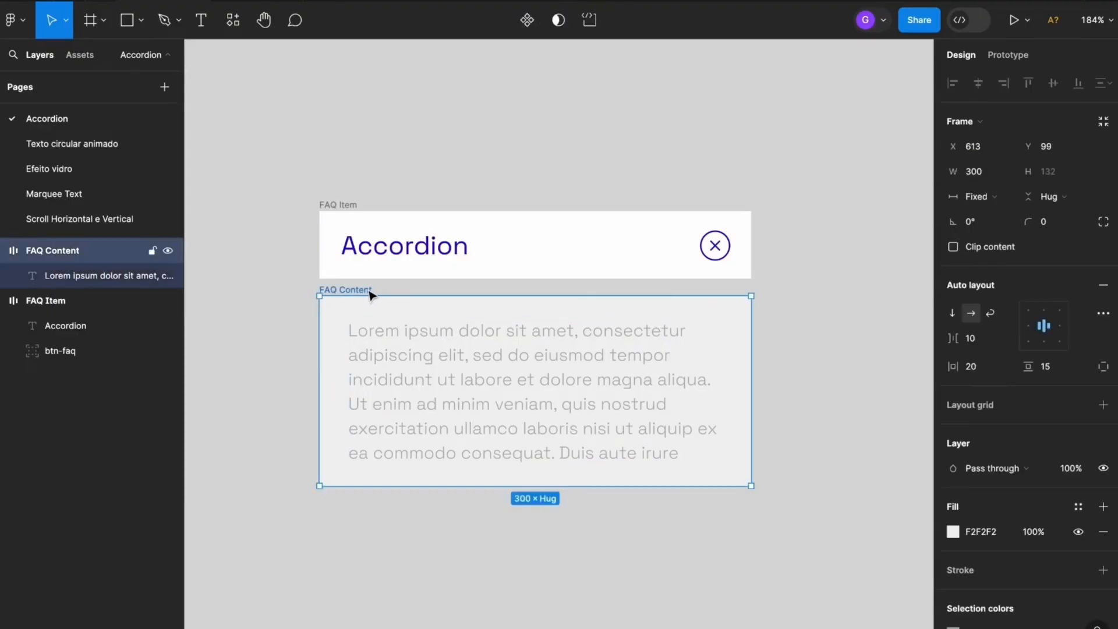
pyautogui.scroll(-3, 1045, 384)
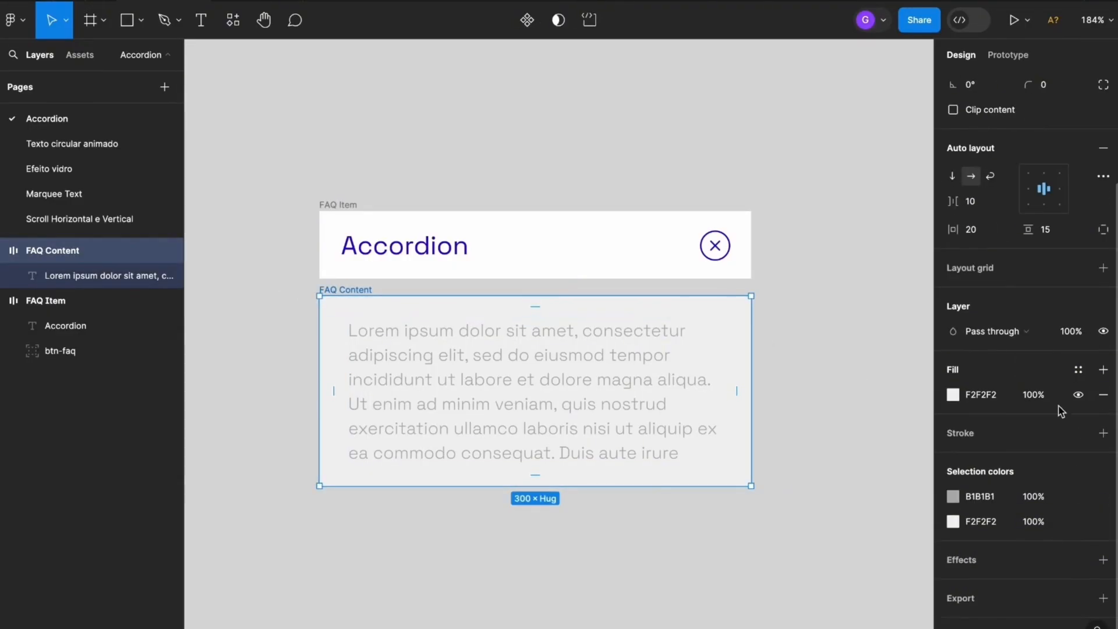
pyautogui.click(1104, 434)
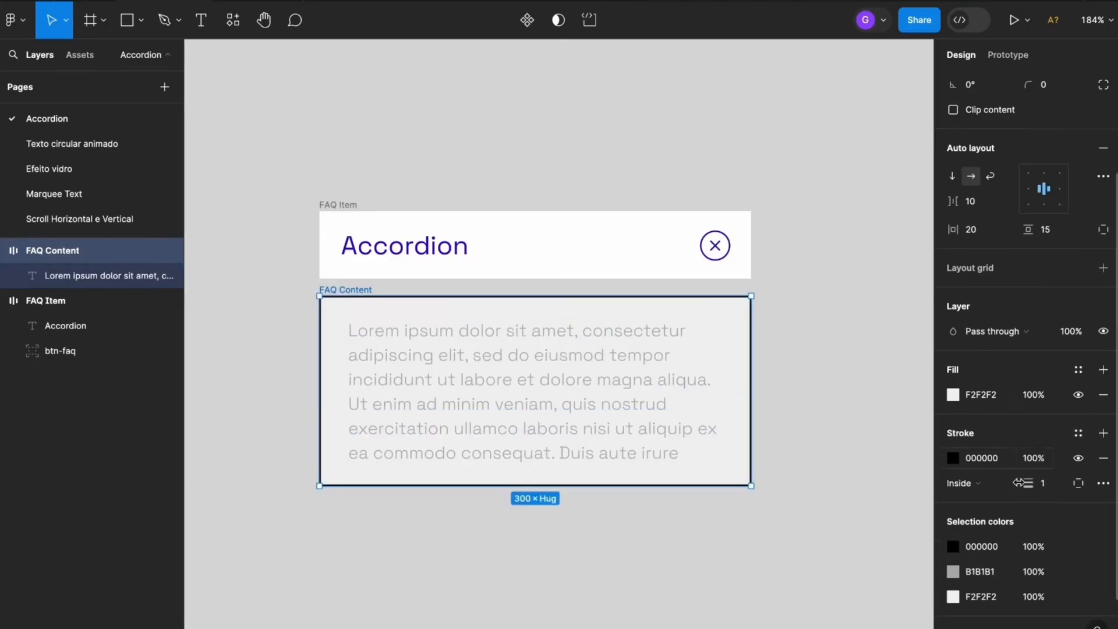
pyautogui.click(1079, 485)
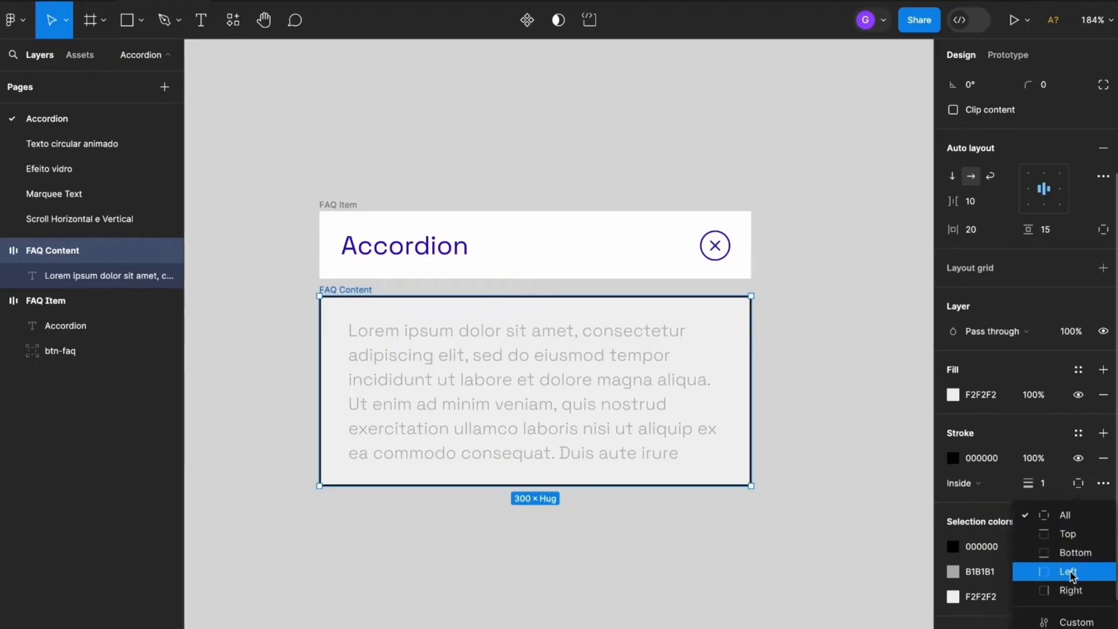
pyautogui.click(1073, 574)
# Colour the FAQ Content frame's left stroke purple 420AB9, set its thickness to 4, and deselect the frame
pyautogui.click(954, 460)
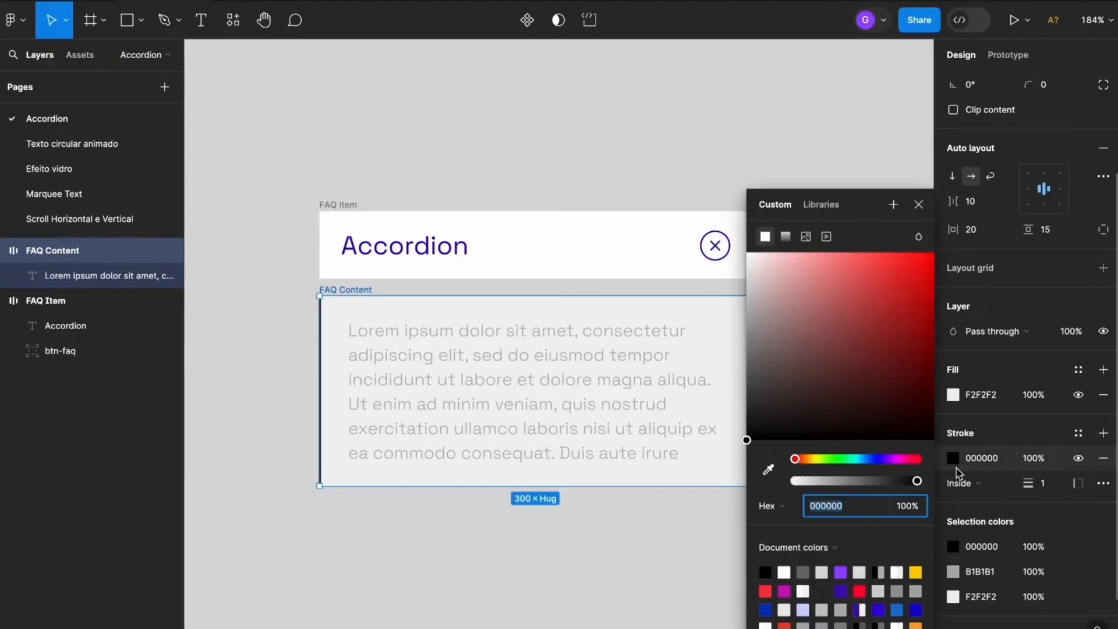
pyautogui.click(840, 591)
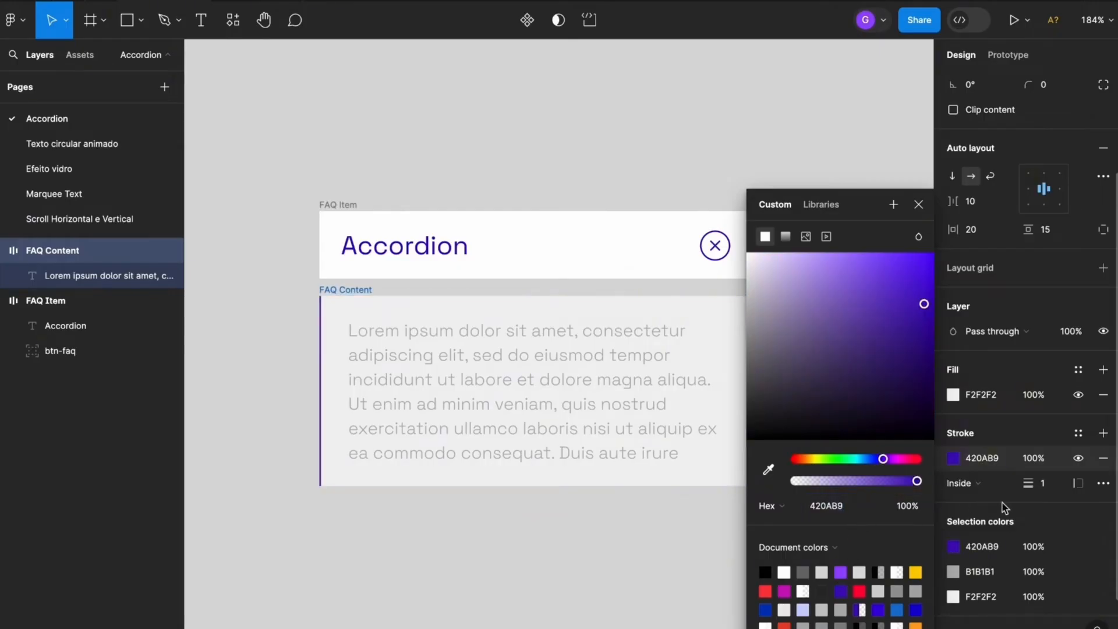
pyautogui.click(1045, 483)
pyautogui.write('3')
pyautogui.press('Up')
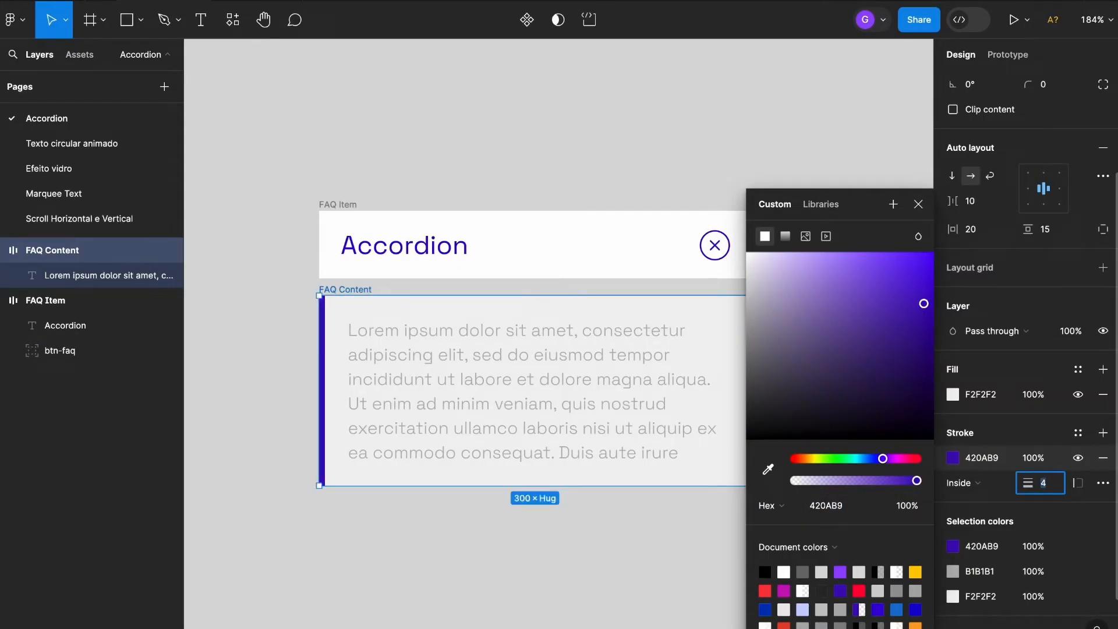
pyautogui.click(918, 204)
pyautogui.press('Escape')
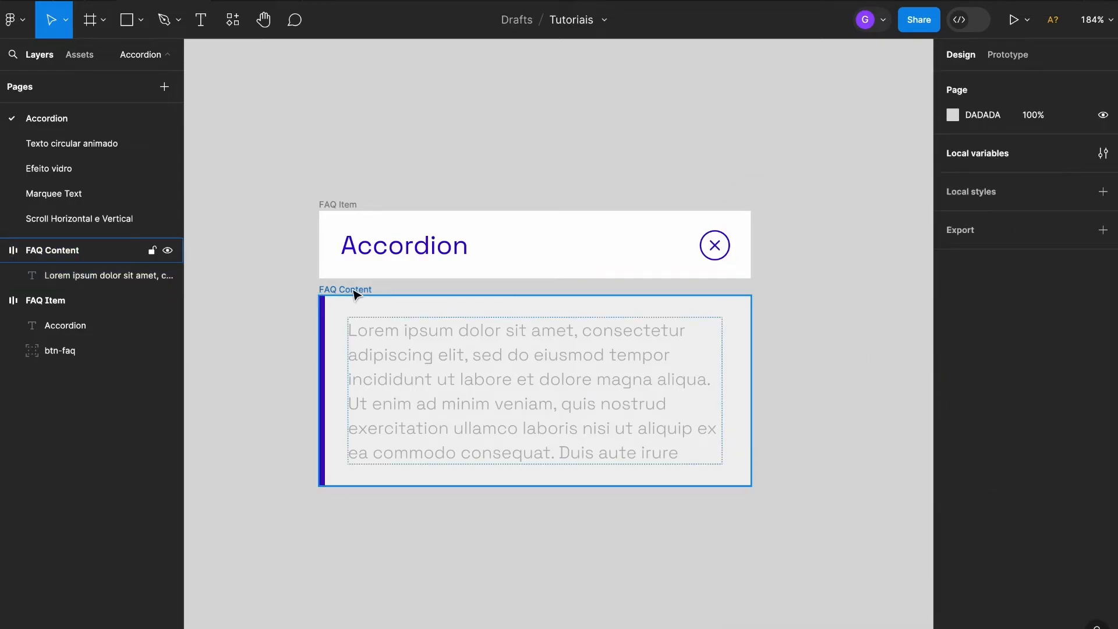
# Move the FAQ Content frame up until it sits flush against the bottom edge of FAQ Item, and deselect it
pyautogui.scroll(6, 304, 297)
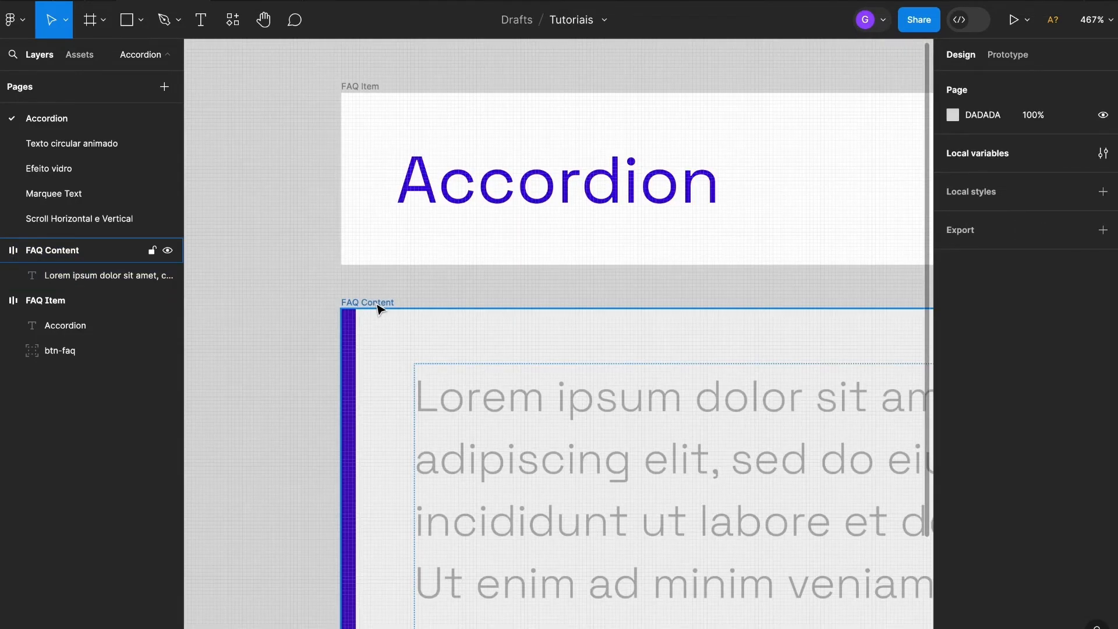
pyautogui.moveTo(379, 309); pyautogui.dragTo(382, 266)
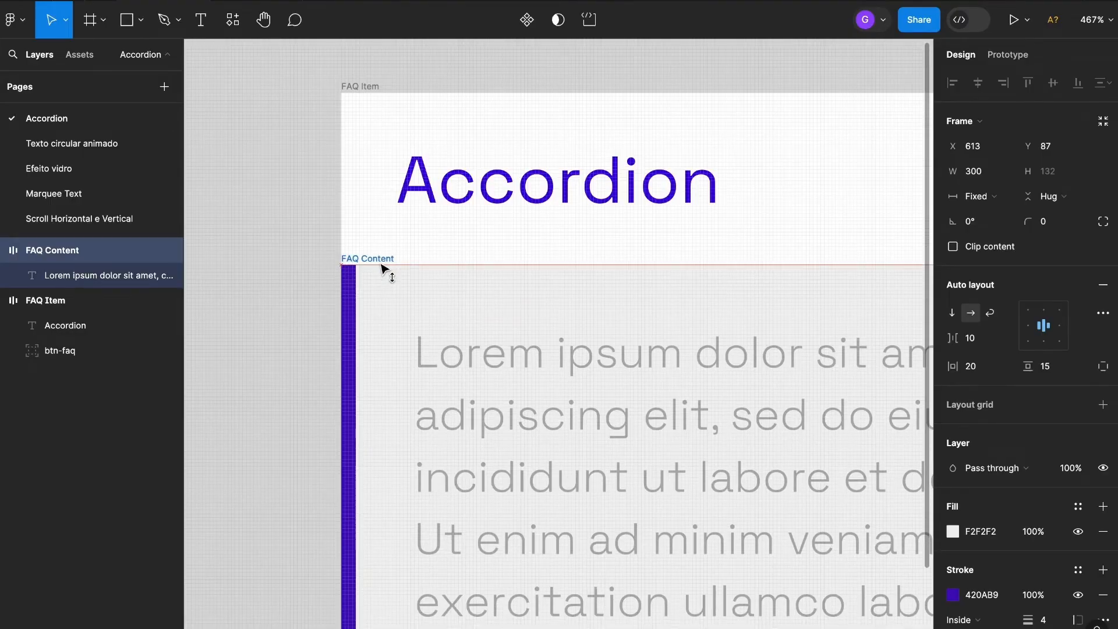
pyautogui.scroll(-5, 427, 140)
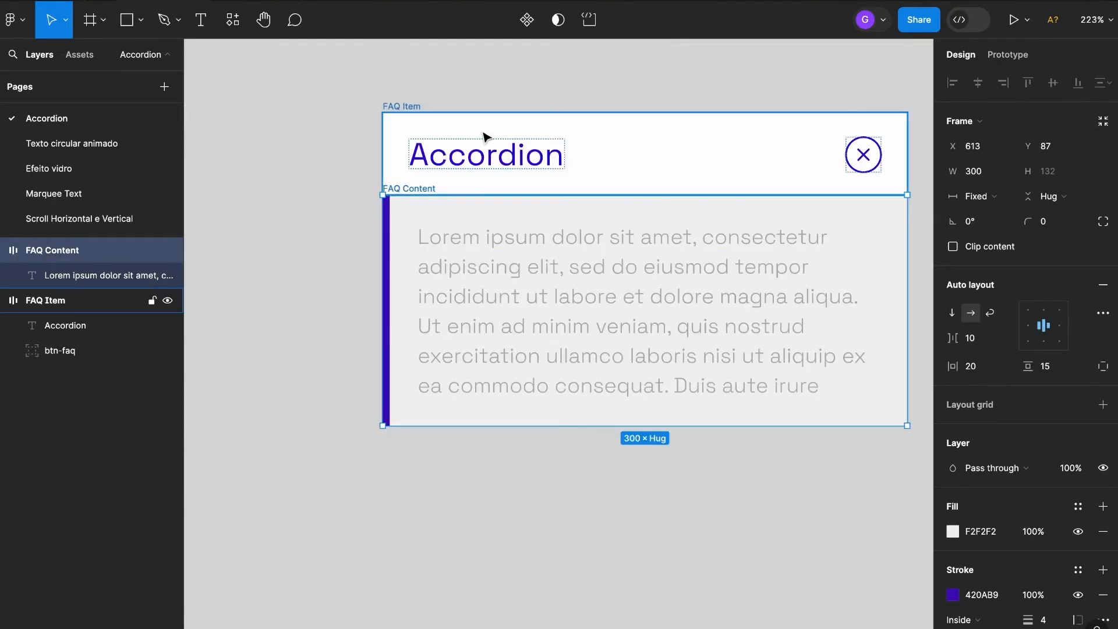
pyautogui.click(299, 180)
pyautogui.scroll(-3, 337, 221)
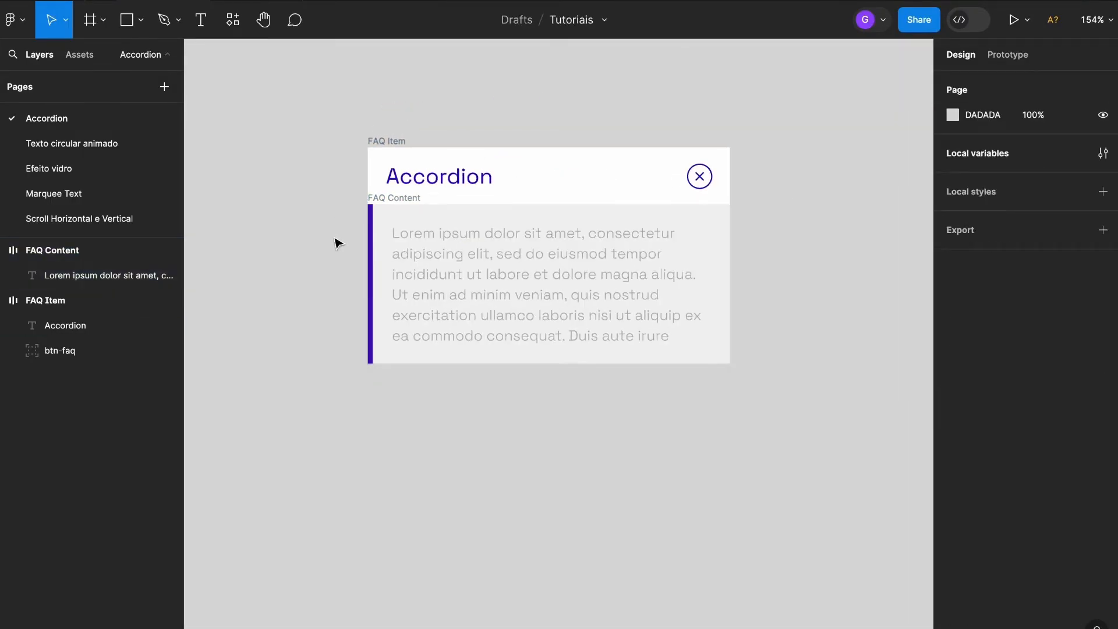
# Combine FAQ Item and FAQ Content into one component, add a second variant to it, and deselect it
pyautogui.moveTo(282, 169); pyautogui.dragTo(752, 506)
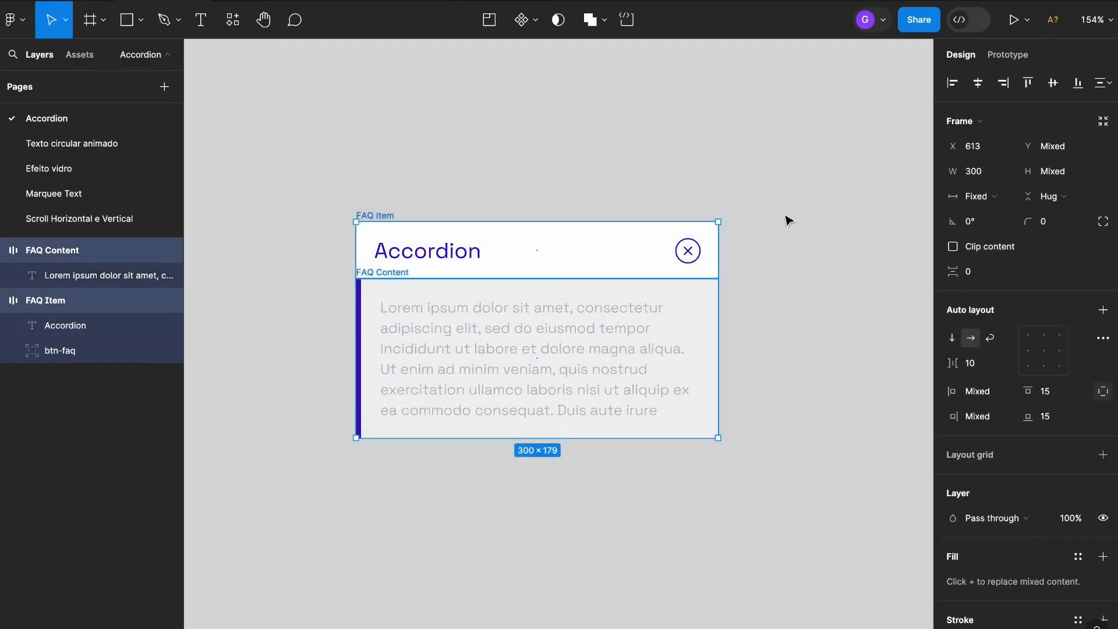
pyautogui.click(521, 20)
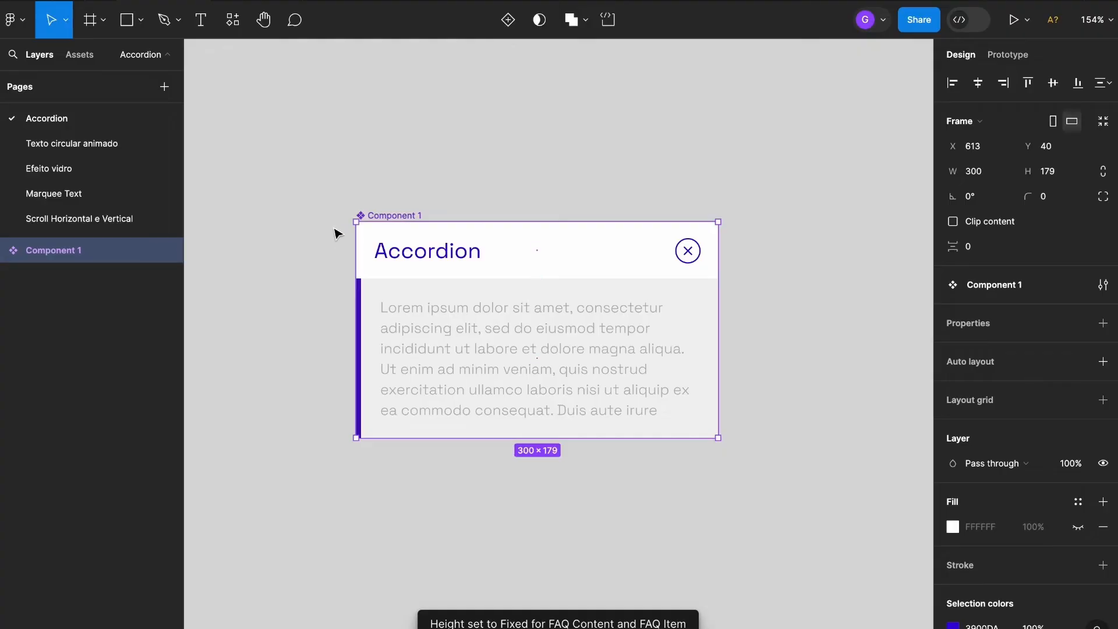
pyautogui.click(511, 25)
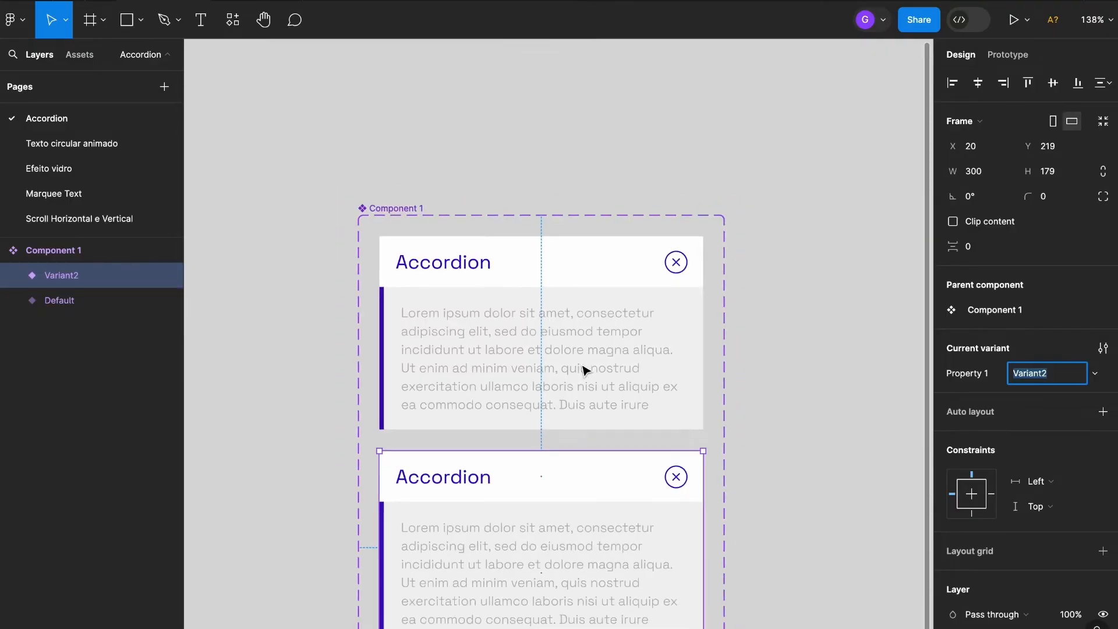
pyautogui.click(801, 369)
pyautogui.keyDown('ctrl'); pyautogui.scroll(-2, 763, 320); pyautogui.keyUp('ctrl')
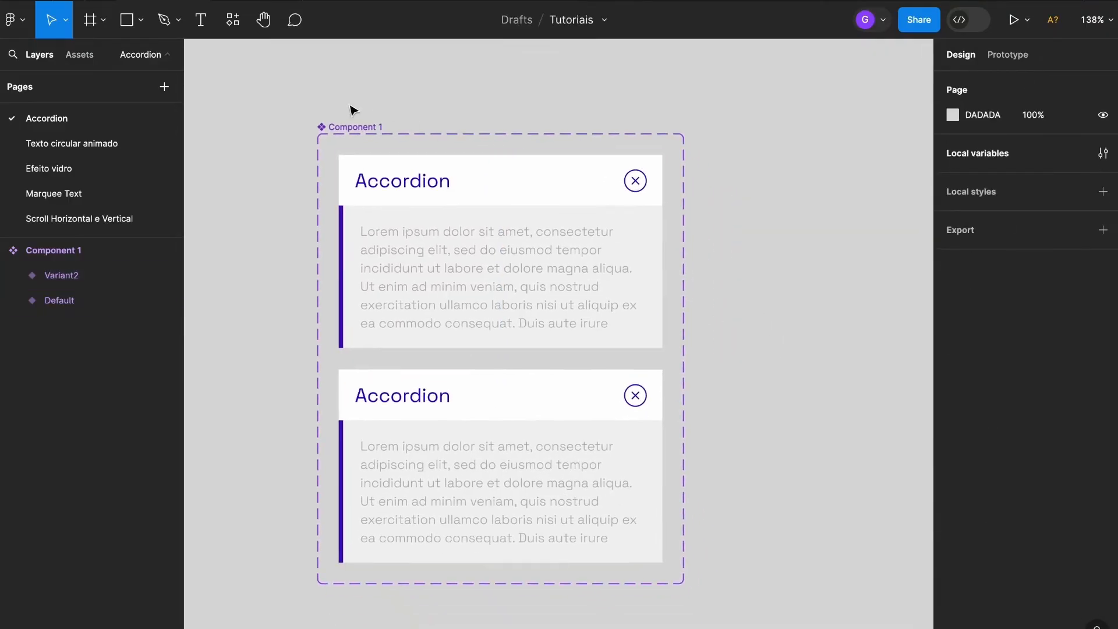
# Rename the component set that holds the two variants as Accordion
pyautogui.doubleClick(346, 126)
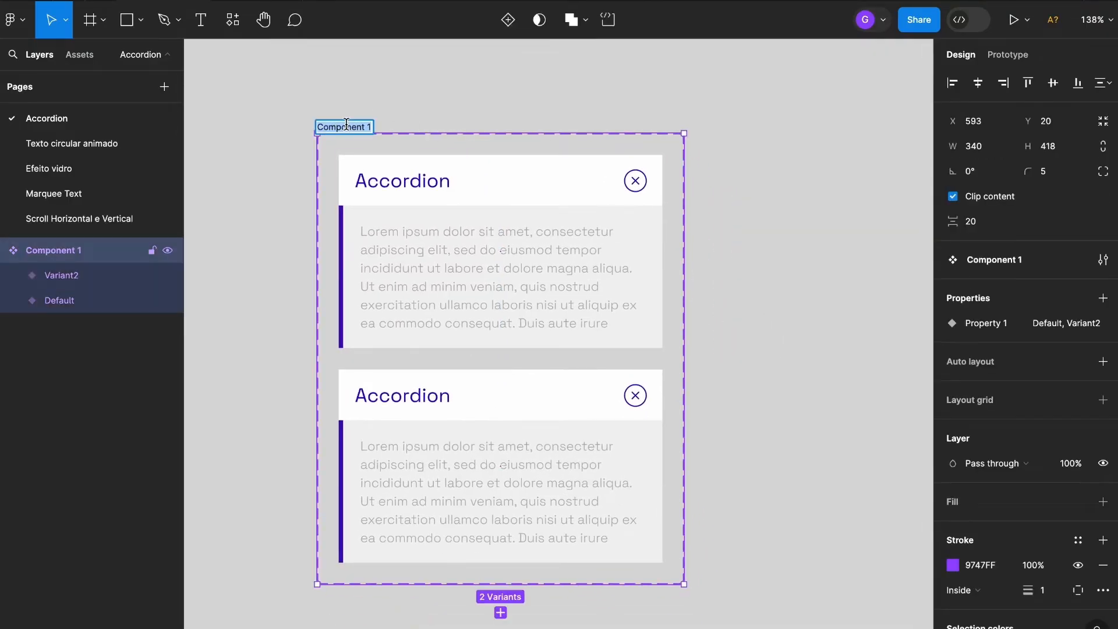
pyautogui.write('Accordion')
pyautogui.press('Return')
# Set Property 1 of the upper variant to Closed
pyautogui.click(544, 190)
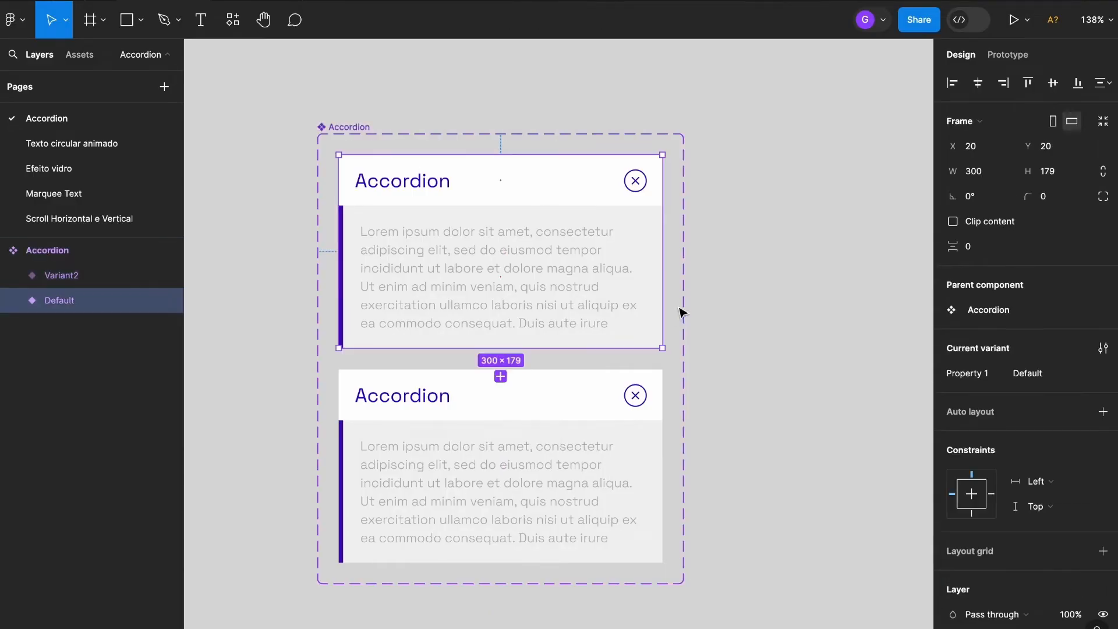
pyautogui.click(585, 406)
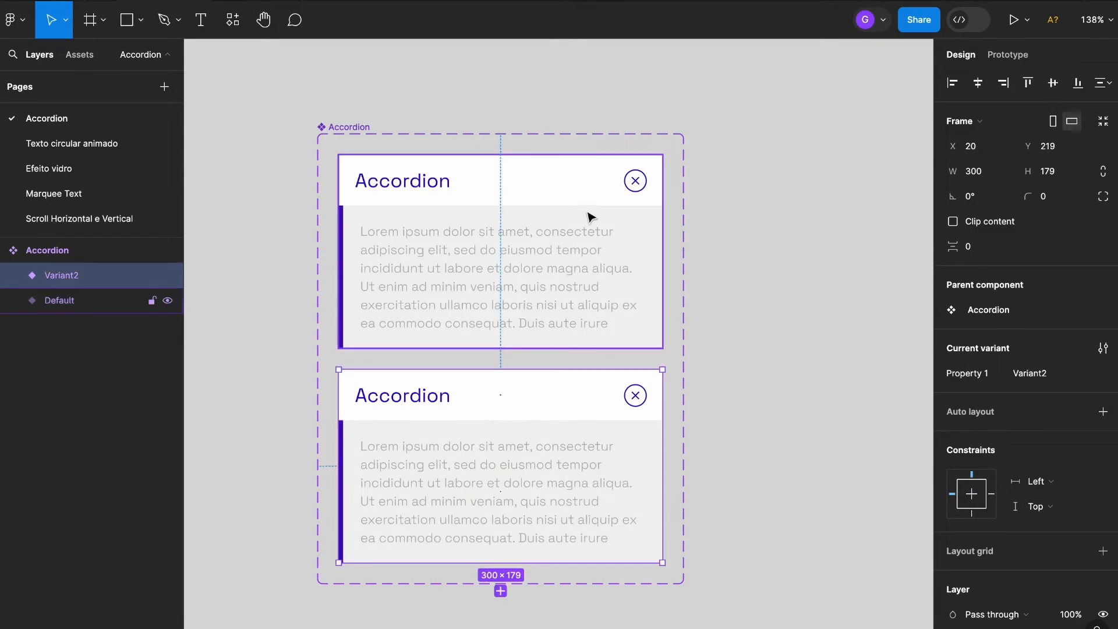
pyautogui.click(581, 201)
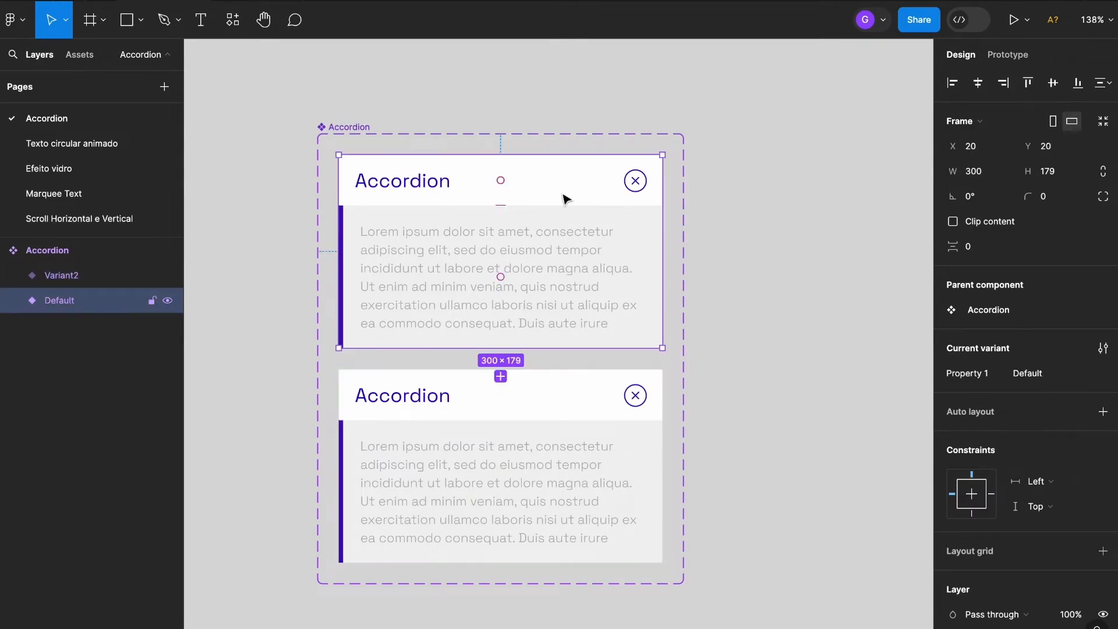
pyautogui.click(1056, 379)
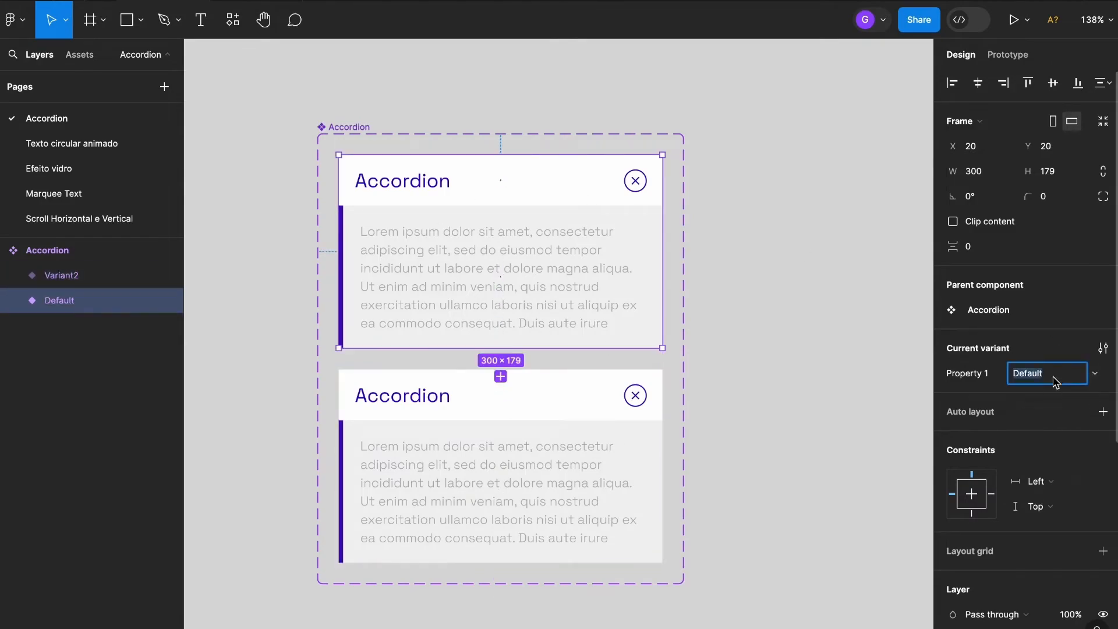
pyautogui.write('Closed')
pyautogui.press('Return')
# Set Property 1 of the lower variant to Open and deselect it
pyautogui.click(545, 434)
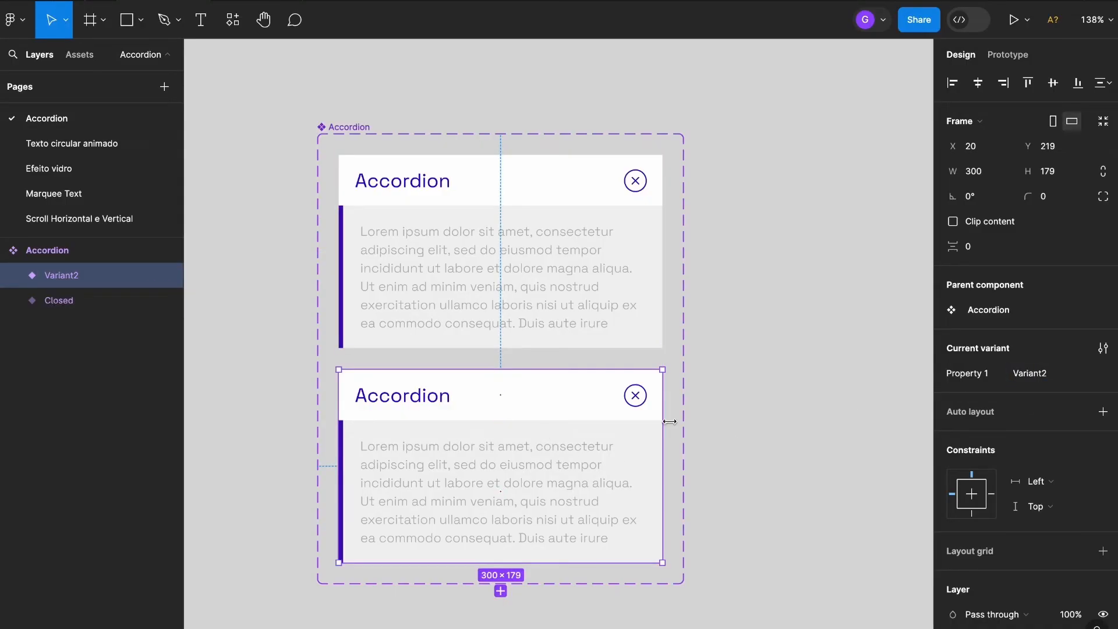
pyautogui.click(1047, 374)
pyautogui.write('Ope')
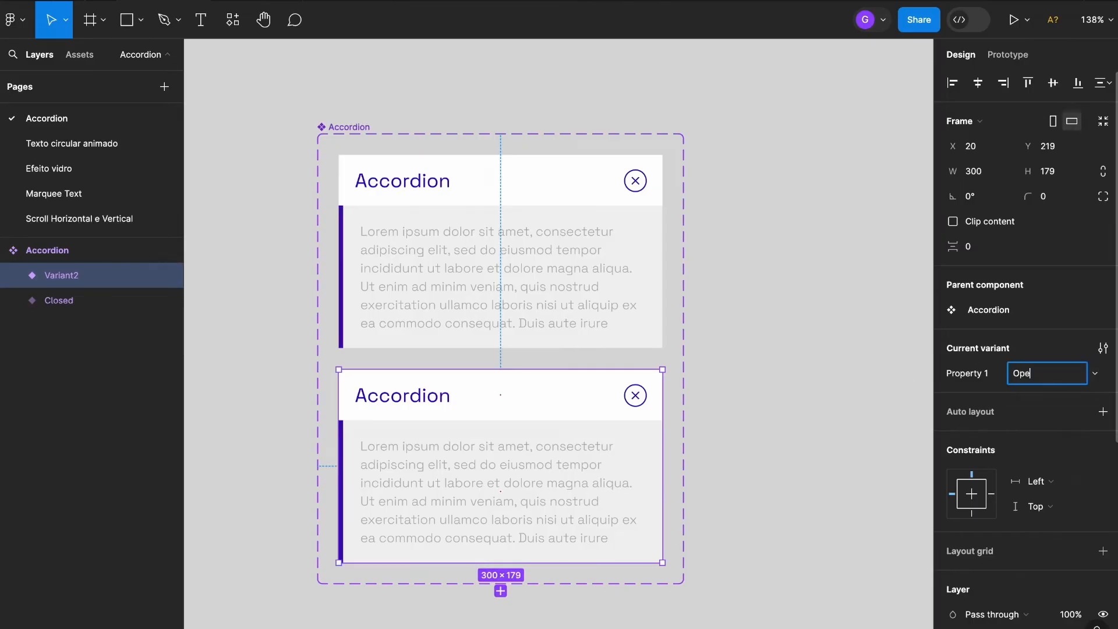
pyautogui.write('n')
pyautogui.press('Return')
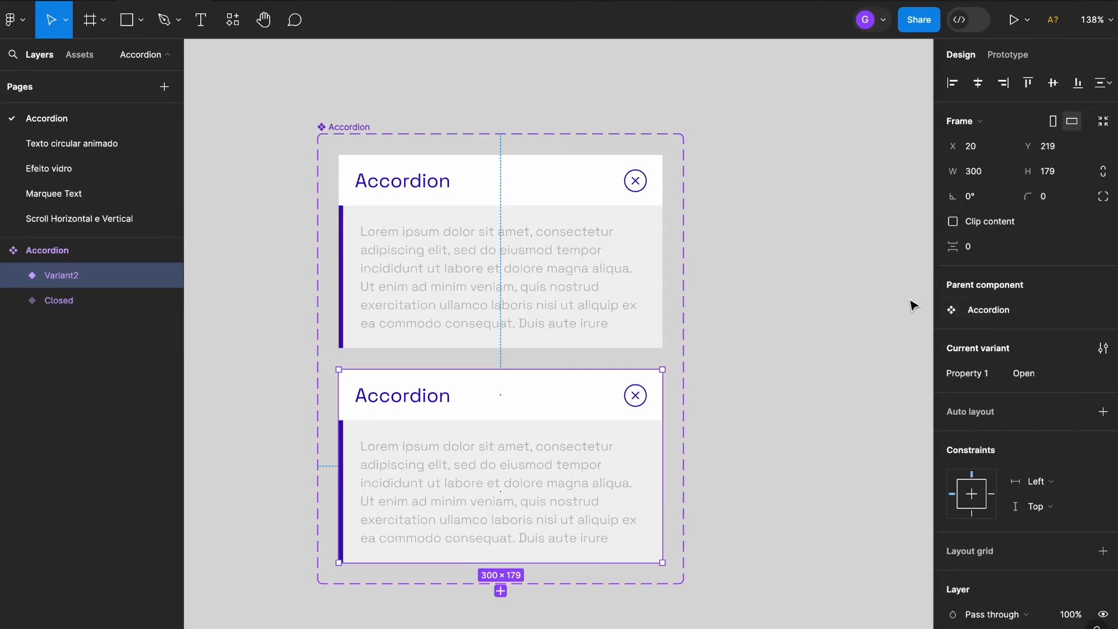
pyautogui.click(830, 283)
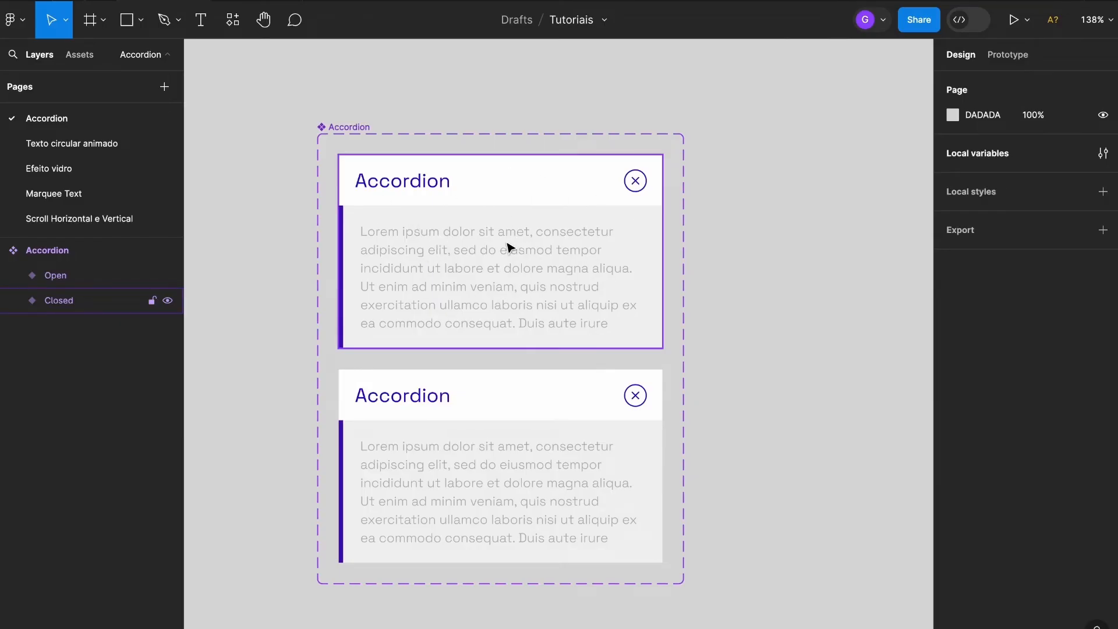
# Rotate the btn-faq icon in the Closed variant to -45° so its cross becomes a plus, and deselect it
pyautogui.scroll(5, 510, 248)
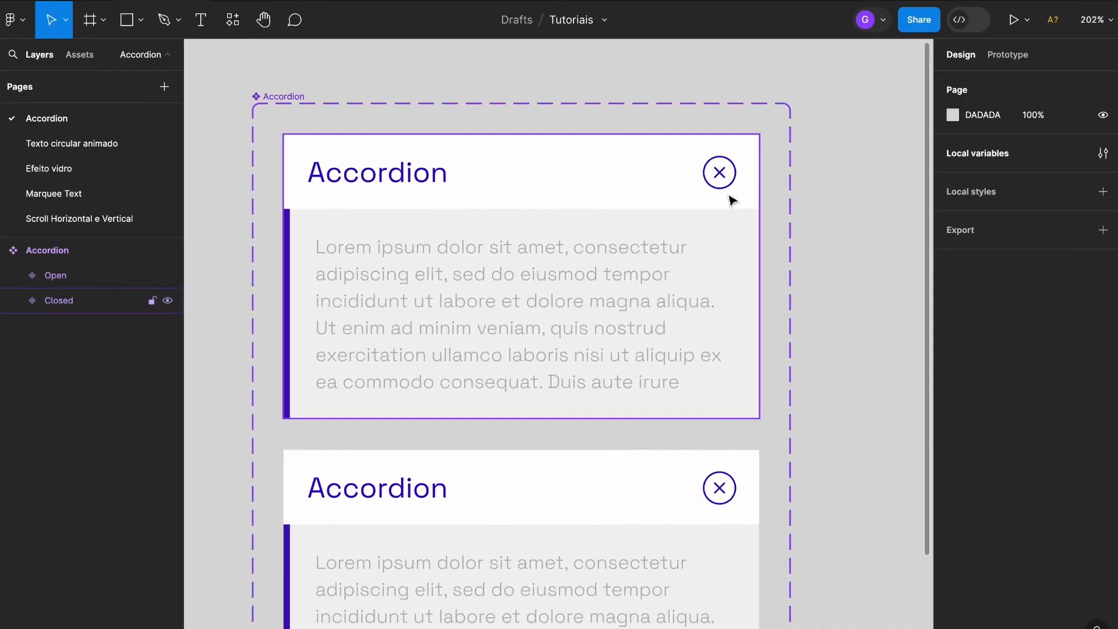
pyautogui.click(722, 174)
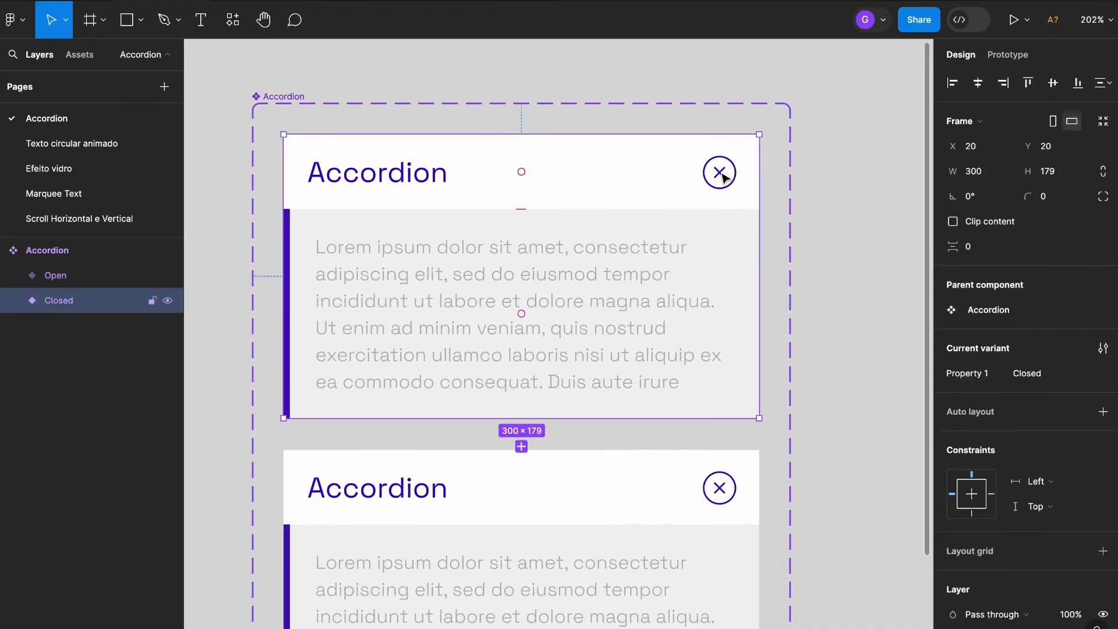
pyautogui.doubleClick(721, 174)
pyautogui.doubleClick(721, 172)
pyautogui.scroll(5, 725, 171)
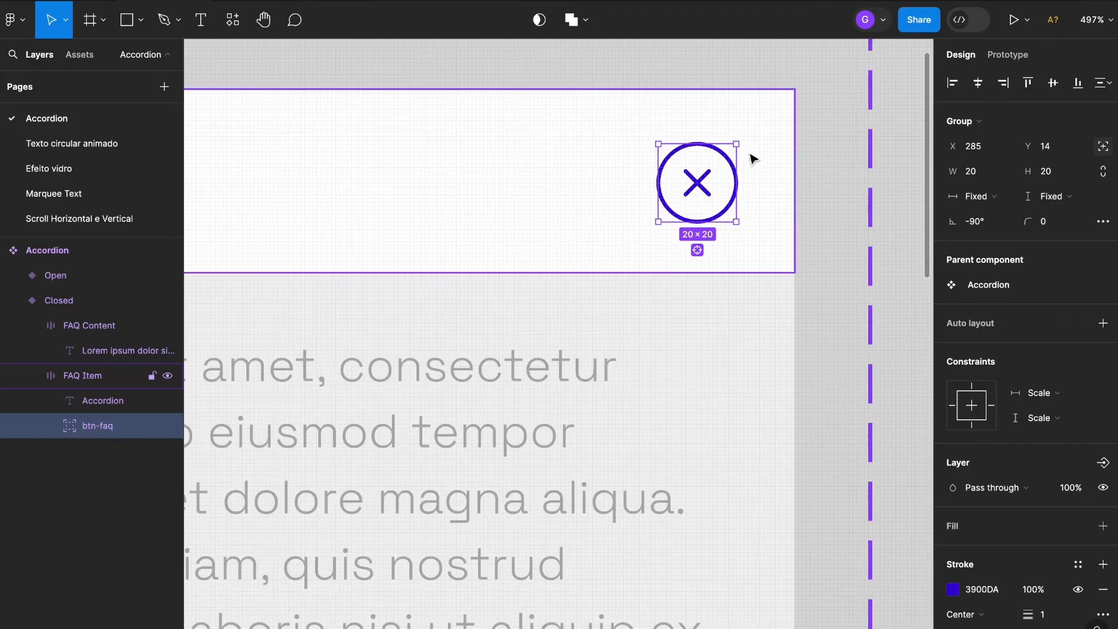
pyautogui.moveTo(745, 140); pyautogui.dragTo(696, 110)
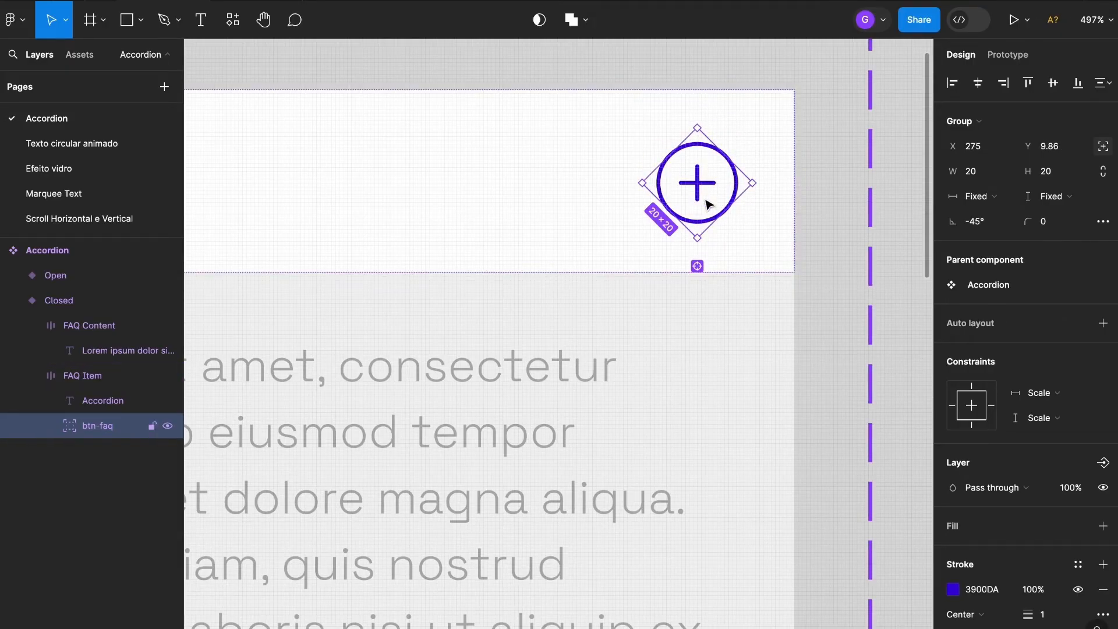
pyautogui.scroll(-5, 717, 204)
pyautogui.click(811, 314)
pyautogui.scroll(-2, 813, 320)
pyautogui.hscroll(-1, 812, 320)
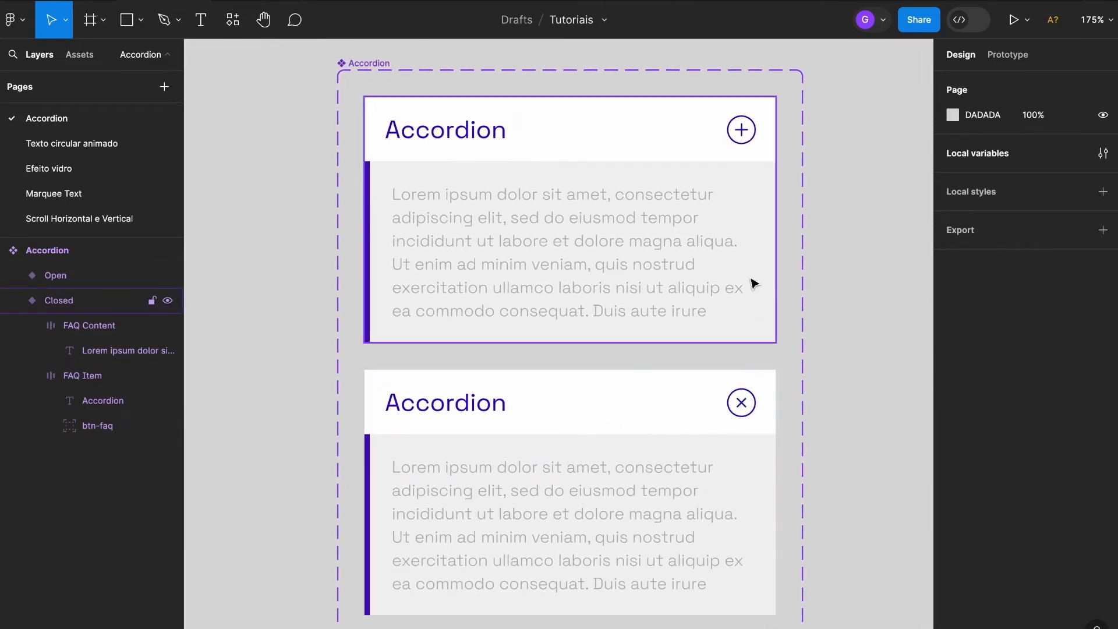
# Hide the FAQ Content frame inside the Closed variant
pyautogui.click(532, 217)
pyautogui.doubleClick(437, 179)
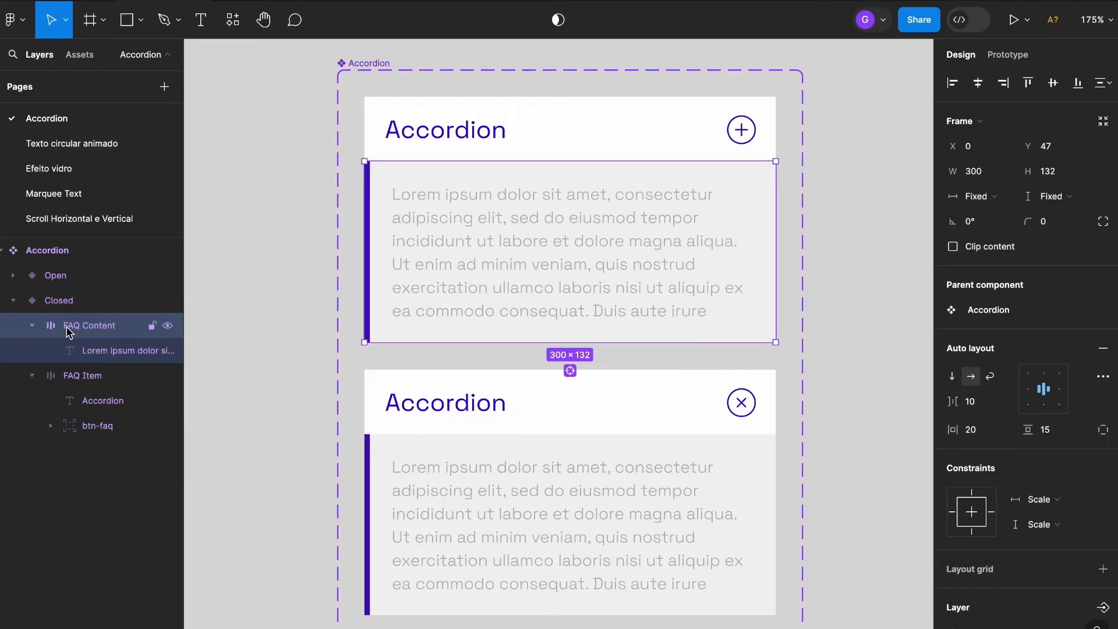
pyautogui.click(168, 326)
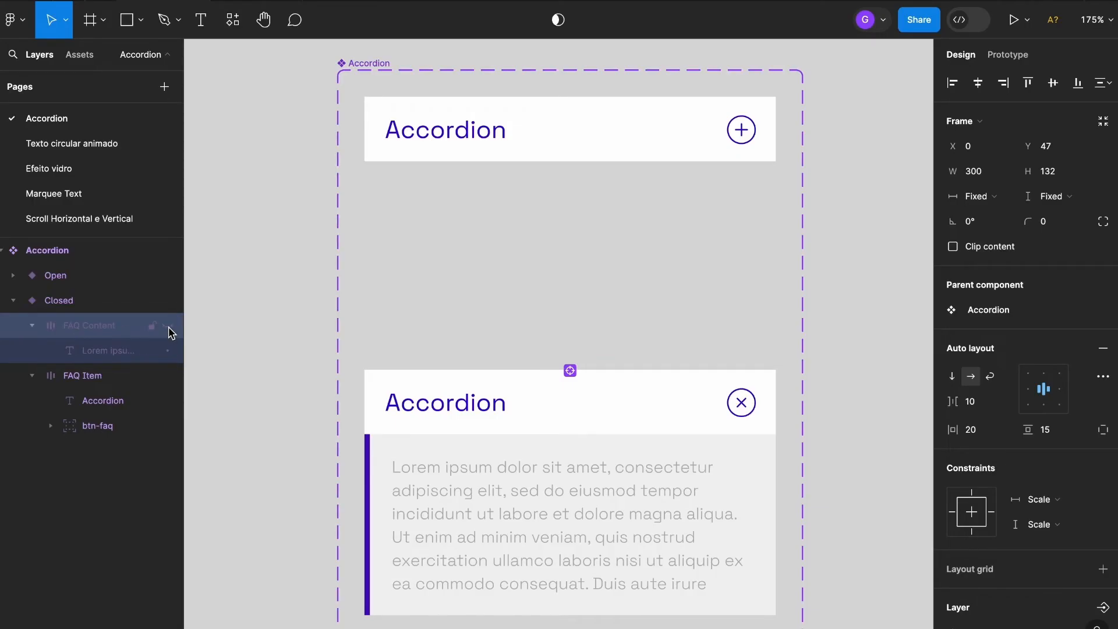
# Resize the Closed variant to fit its visible header and deselect it
pyautogui.click(128, 302)
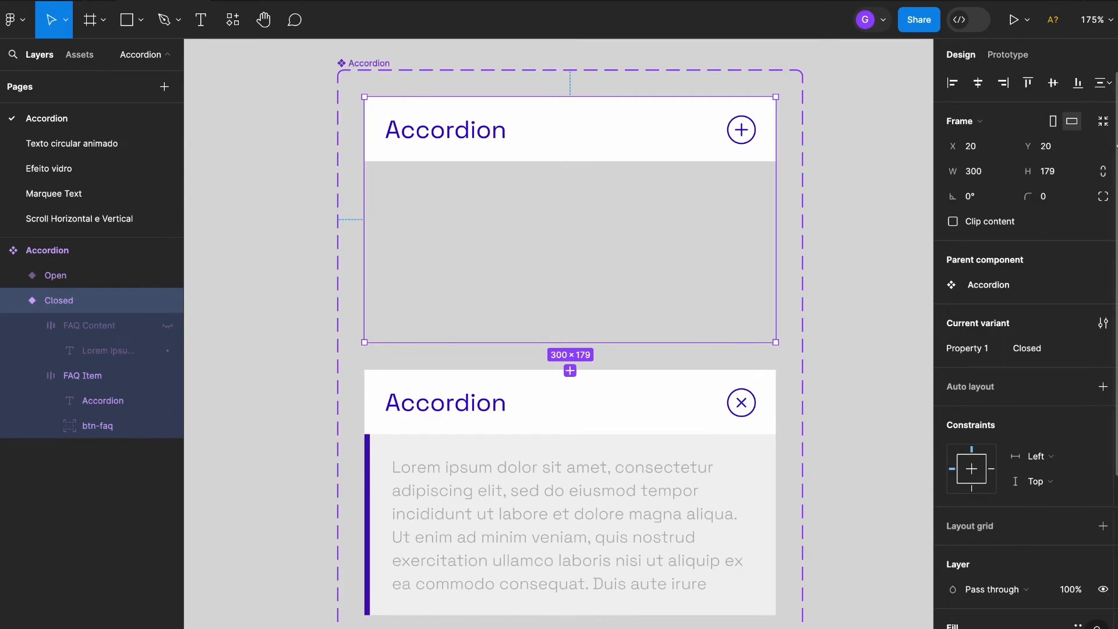
pyautogui.click(1103, 122)
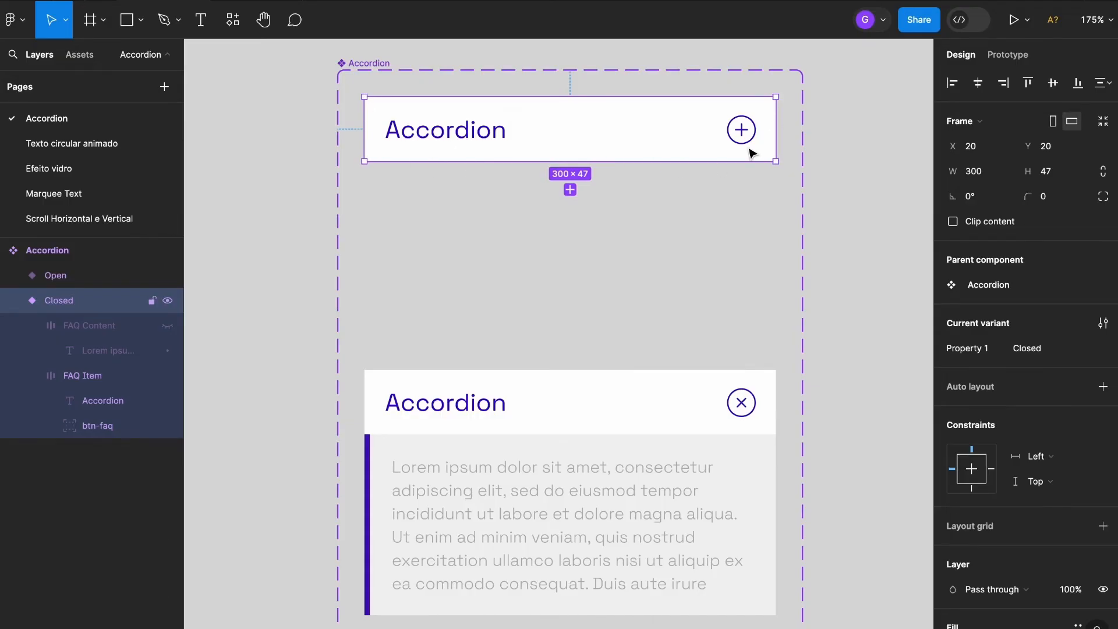
pyautogui.click(856, 221)
pyautogui.scroll(-2, 758, 244)
pyautogui.moveTo(876, 259); pyautogui.dragTo(841, 273)
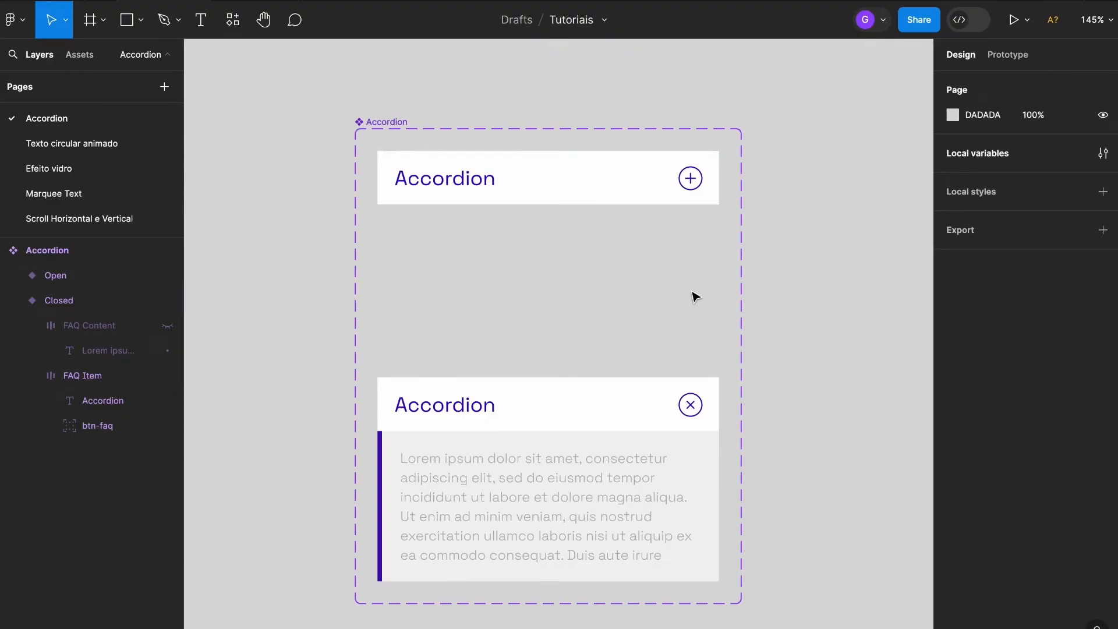
pyautogui.hscroll(3, 786, 262)
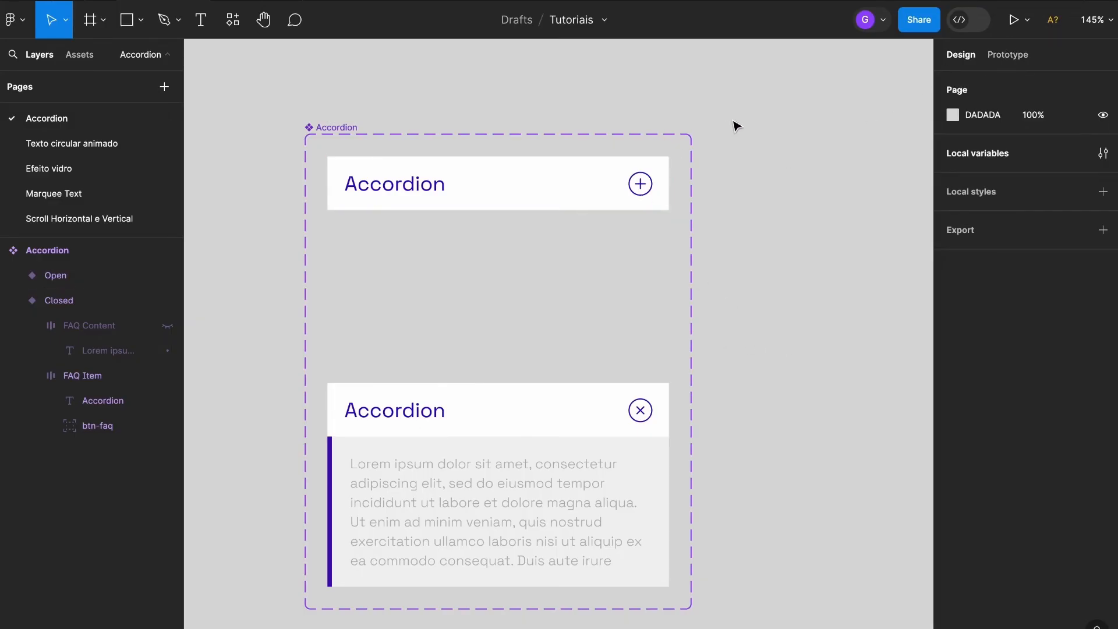
# Add an on-click prototype connection from the Closed variant that changes it to Open with Smart animate, Ease out, 300ms
pyautogui.click(1018, 58)
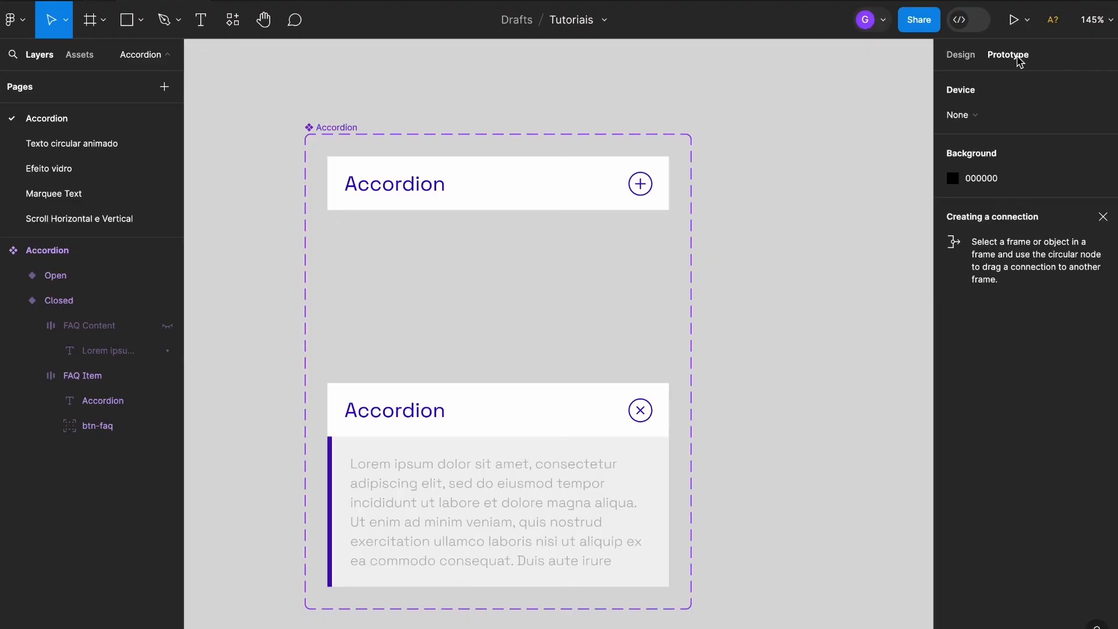
pyautogui.moveTo(665, 184)
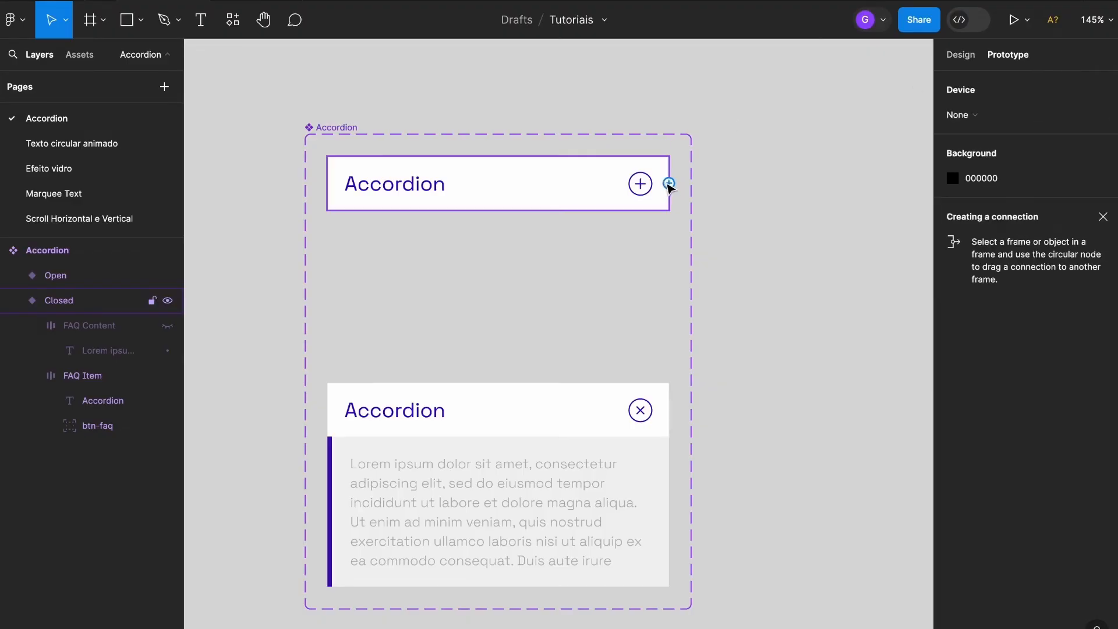
pyautogui.moveTo(669, 184); pyautogui.dragTo(657, 391)
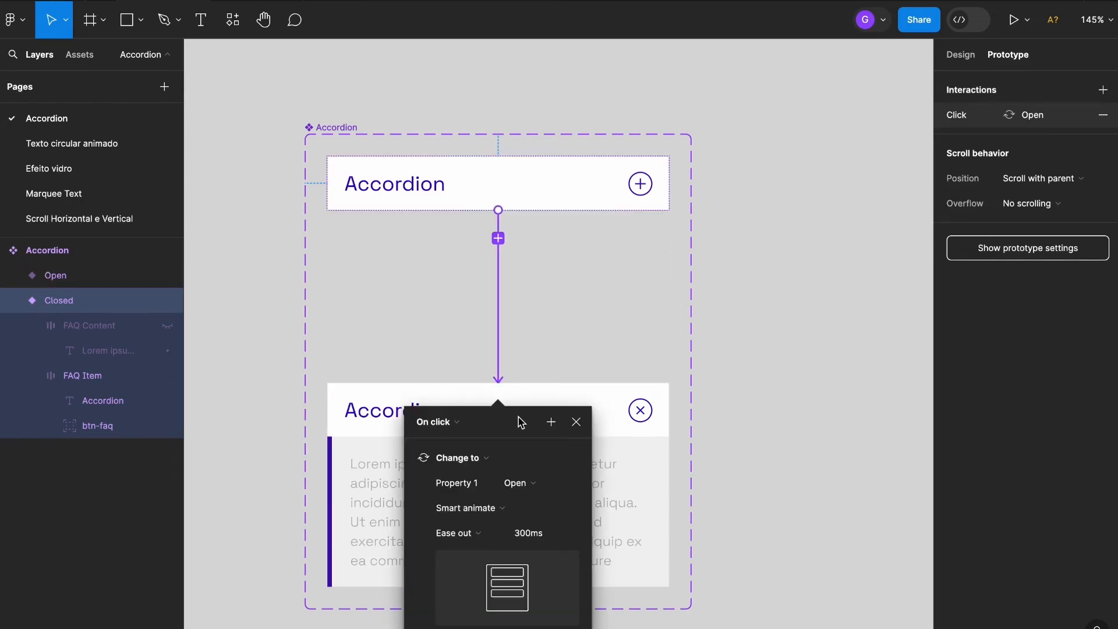
pyautogui.moveTo(519, 420); pyautogui.dragTo(790, 201)
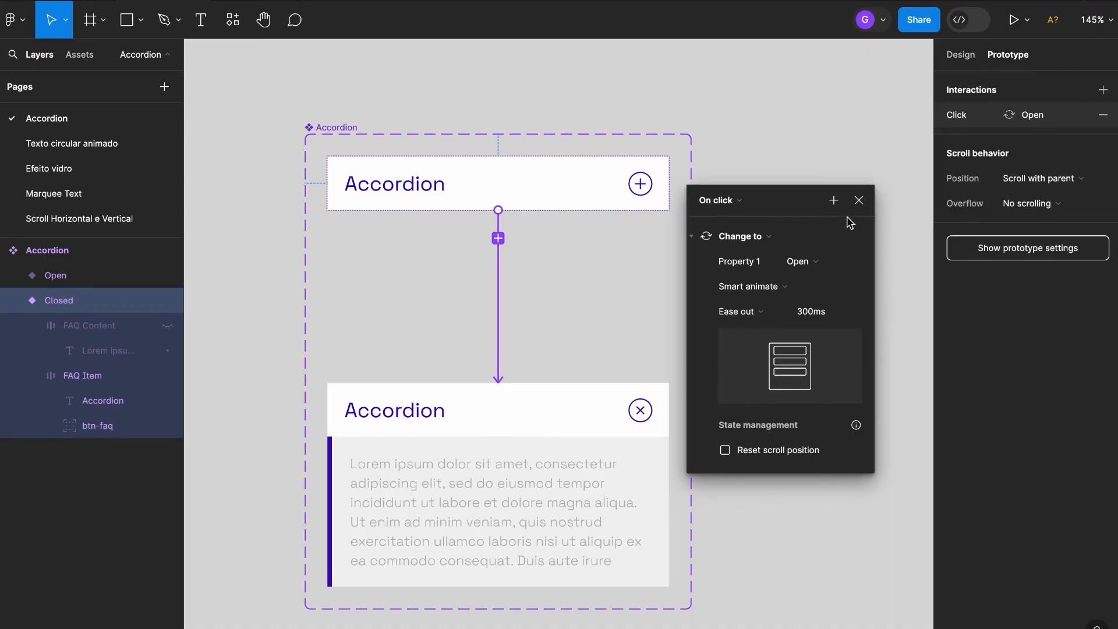
pyautogui.click(859, 200)
# Add an on-click prototype connection from the Open variant back to Closed with Smart animate, Ease out, 300ms
pyautogui.click(574, 405)
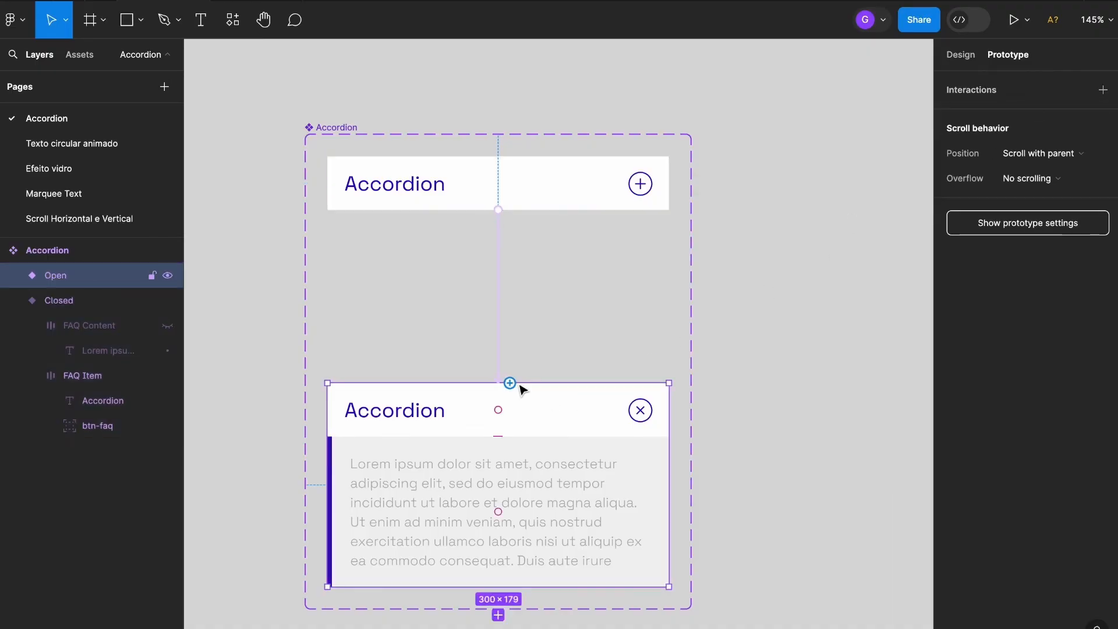
pyautogui.moveTo(510, 382); pyautogui.dragTo(559, 191)
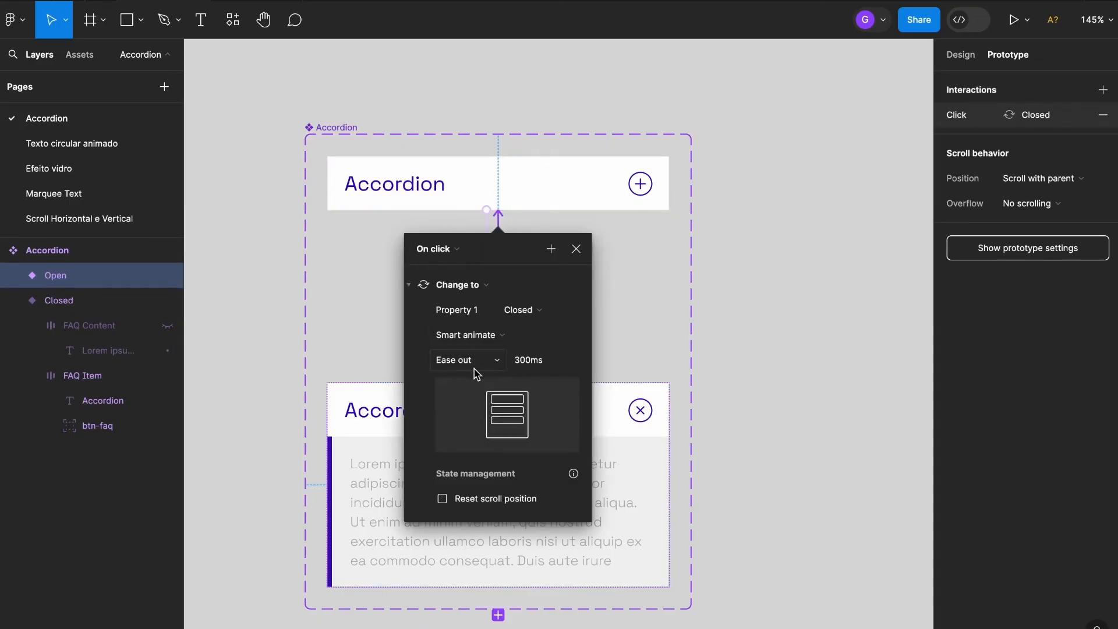
pyautogui.click(576, 252)
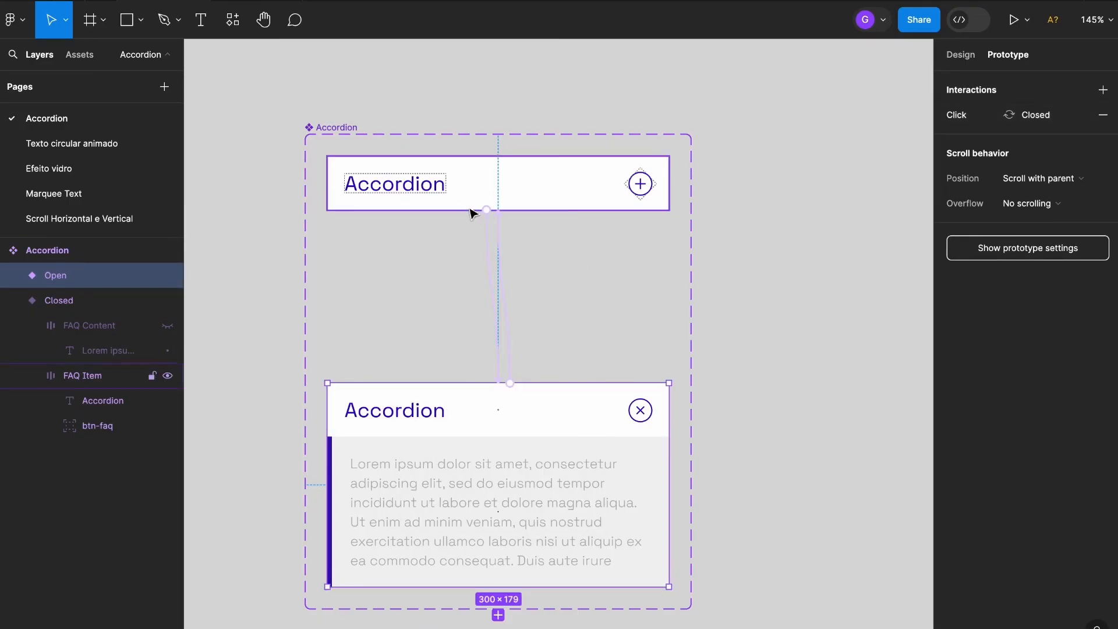
# Draw a frame about 422 × 386 beside the Accordion component set
pyautogui.scroll(-3, 495, 85)
pyautogui.click(586, 117)
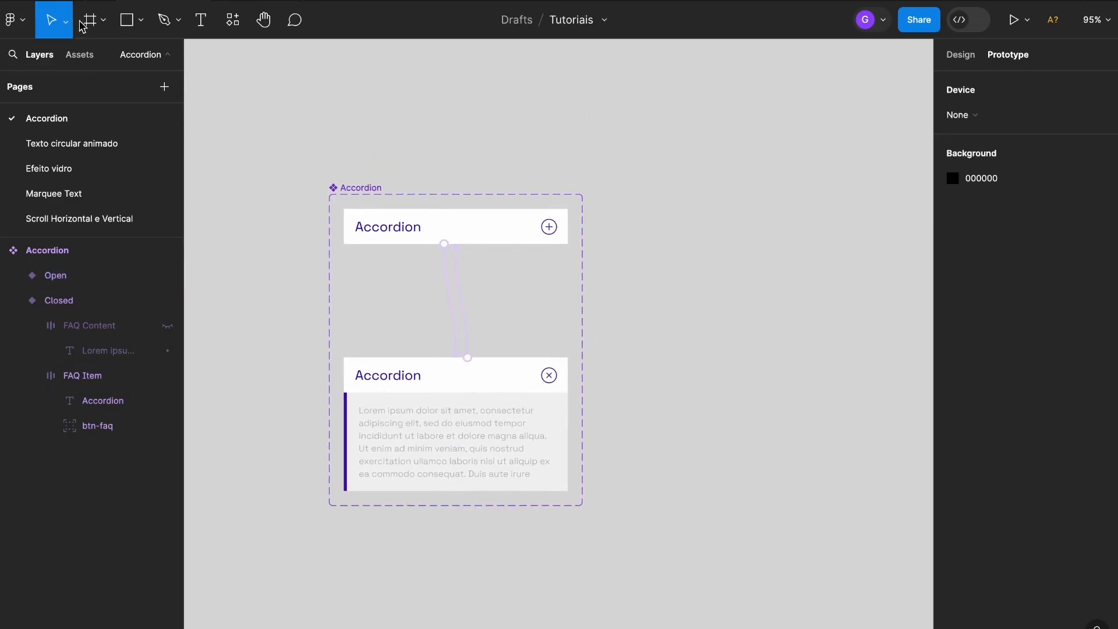
pyautogui.press('f')
pyautogui.moveTo(606, 196); pyautogui.dragTo(920, 481)
# Change the new frame's fill from white to a medium grey and deselect it
pyautogui.click(959, 55)
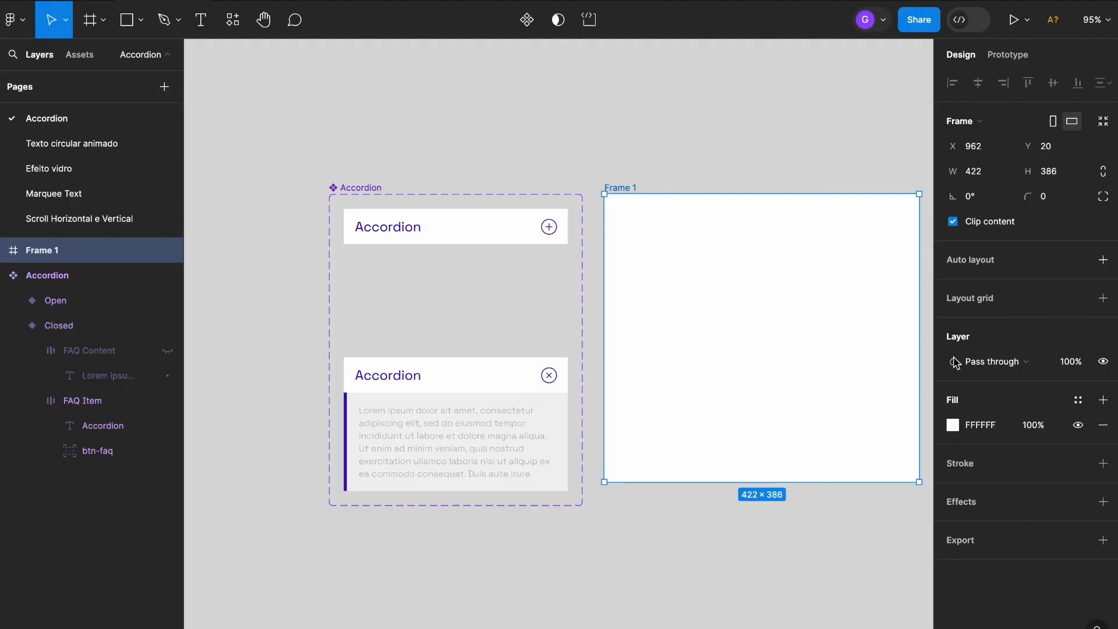
pyautogui.click(953, 425)
pyautogui.moveTo(775, 296); pyautogui.dragTo(744, 327)
pyautogui.click(934, 211)
pyautogui.click(794, 152)
pyautogui.hscroll(3, 762, 140)
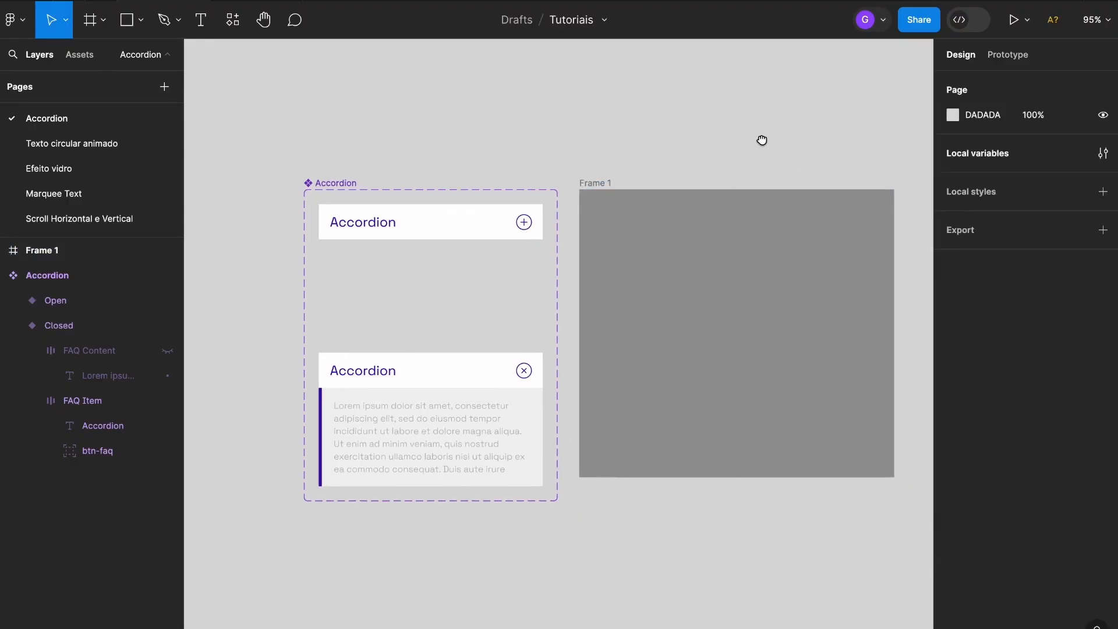
# Place an instance of the local Accordion component inside the grey frame and rename the frame as teste
pyautogui.click(90, 57)
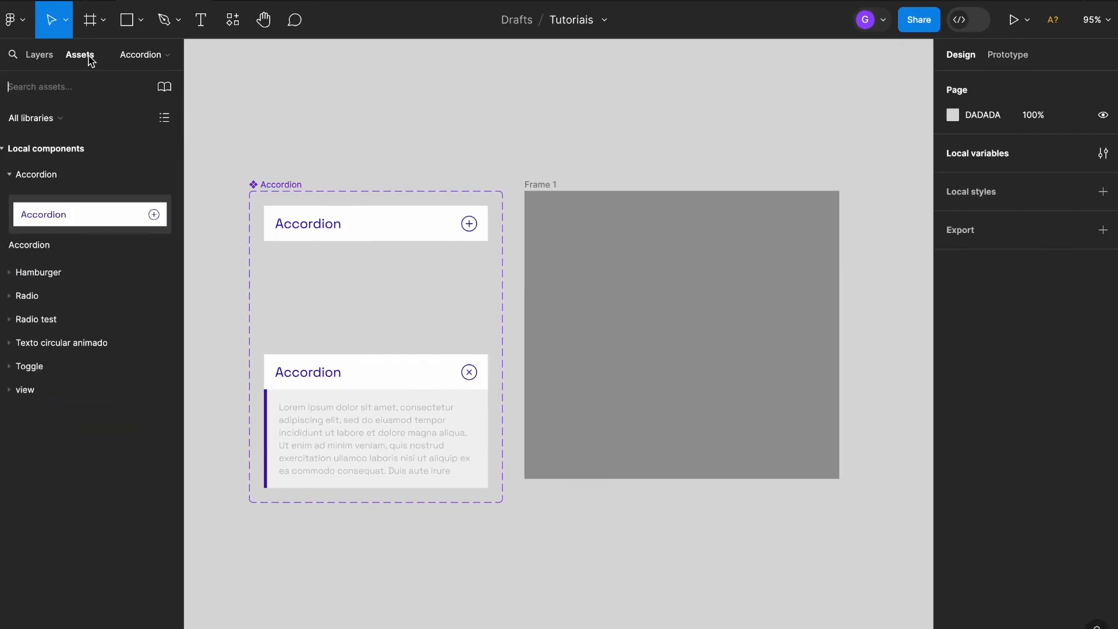
pyautogui.moveTo(52, 217); pyautogui.dragTo(715, 303)
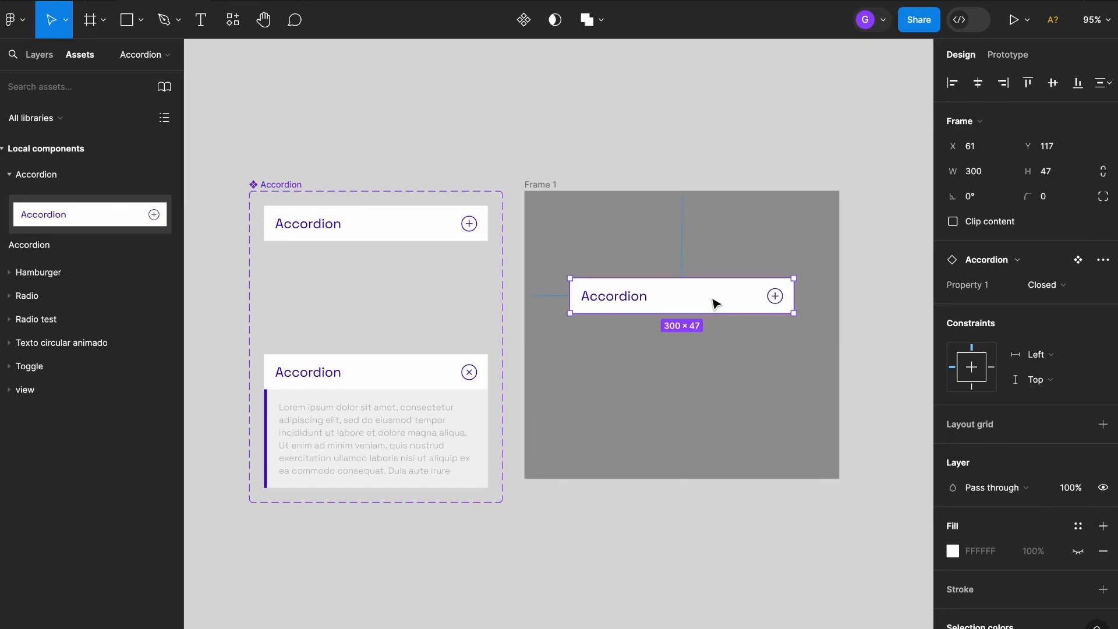
pyautogui.doubleClick(532, 184)
pyautogui.write('teste')
pyautogui.click(589, 159)
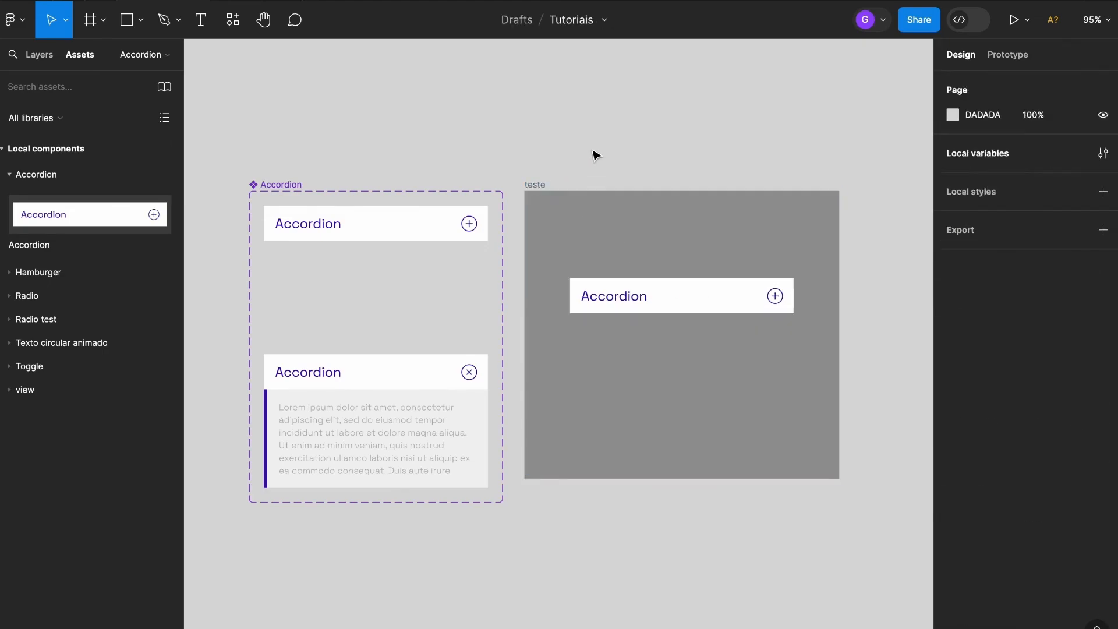
# Present the teste frame as a prototype preview and scale the preview to fit the screen
pyautogui.click(541, 184)
pyautogui.click(1013, 20)
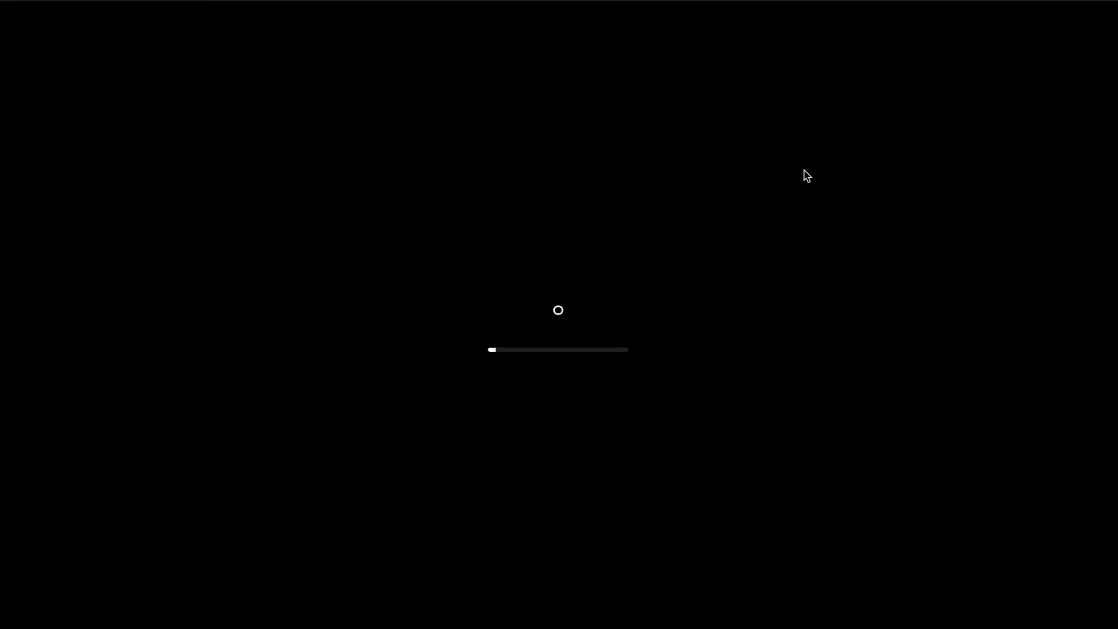
pyautogui.click(1052, 20)
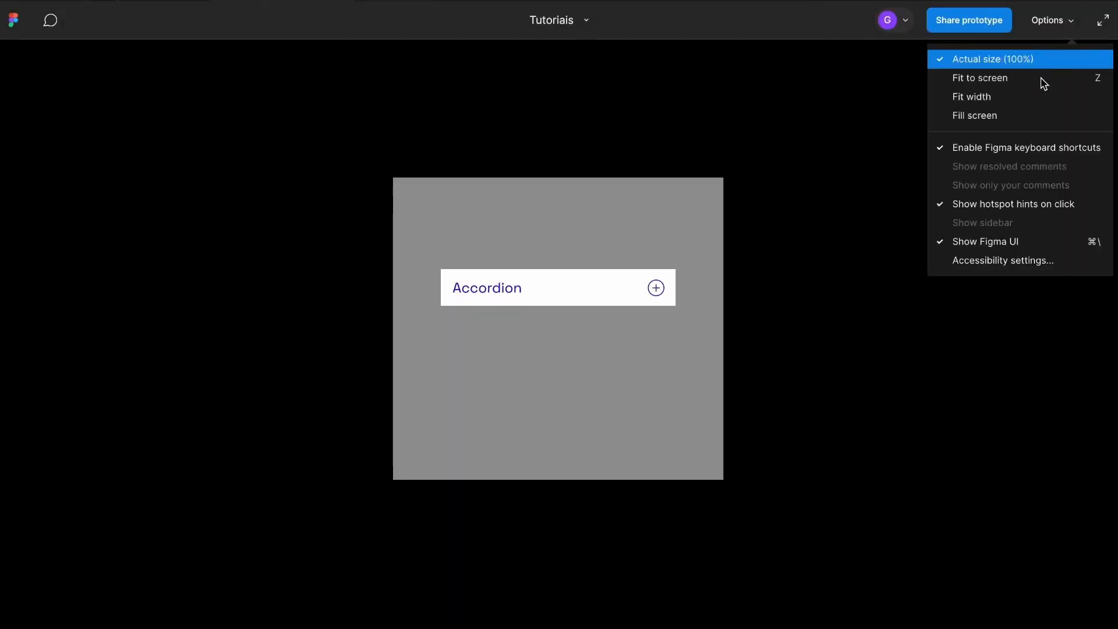
pyautogui.click(1021, 110)
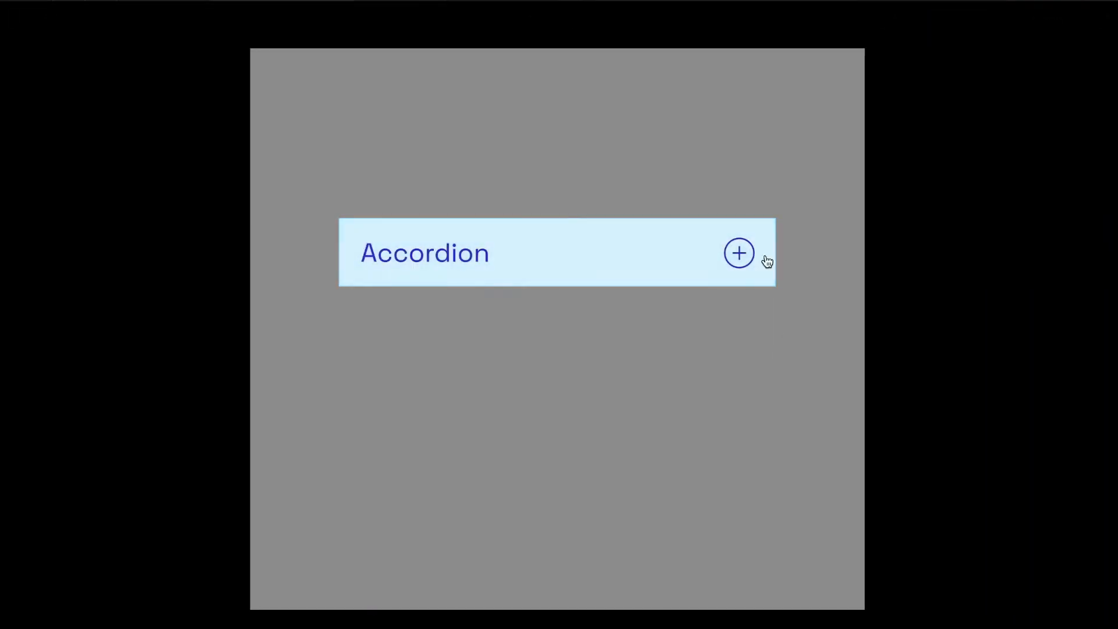
# Test the accordion in the preview by expanding and collapsing it several times
pyautogui.click(740, 253)
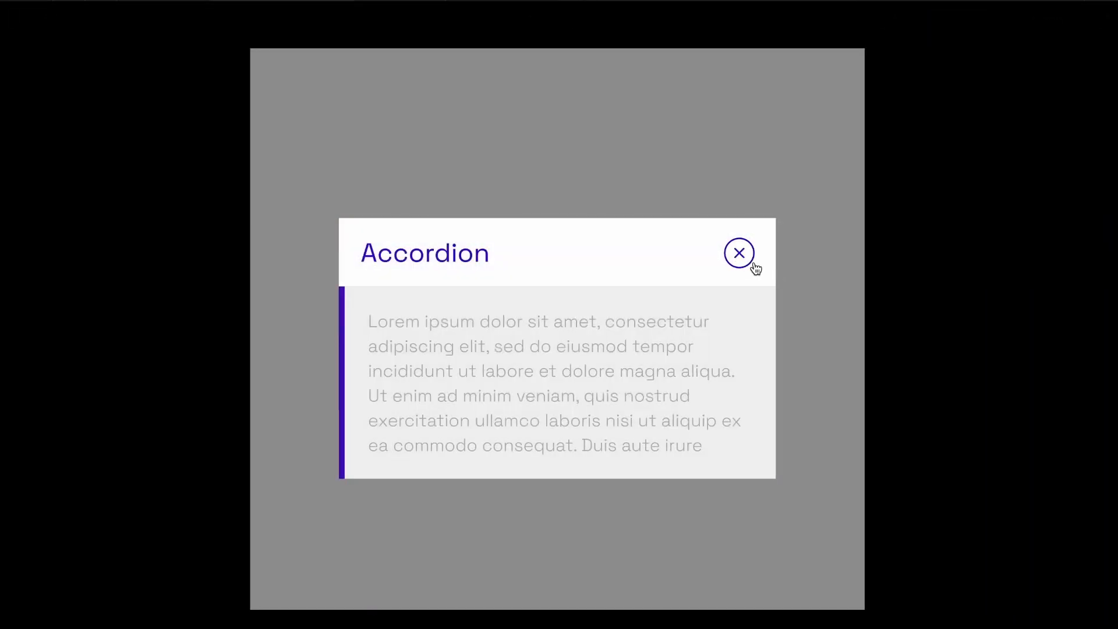
pyautogui.click(753, 264)
pyautogui.click(753, 262)
pyautogui.click(750, 266)
pyautogui.click(749, 265)
pyautogui.click(752, 266)
pyautogui.click(752, 266)
pyautogui.click(752, 265)
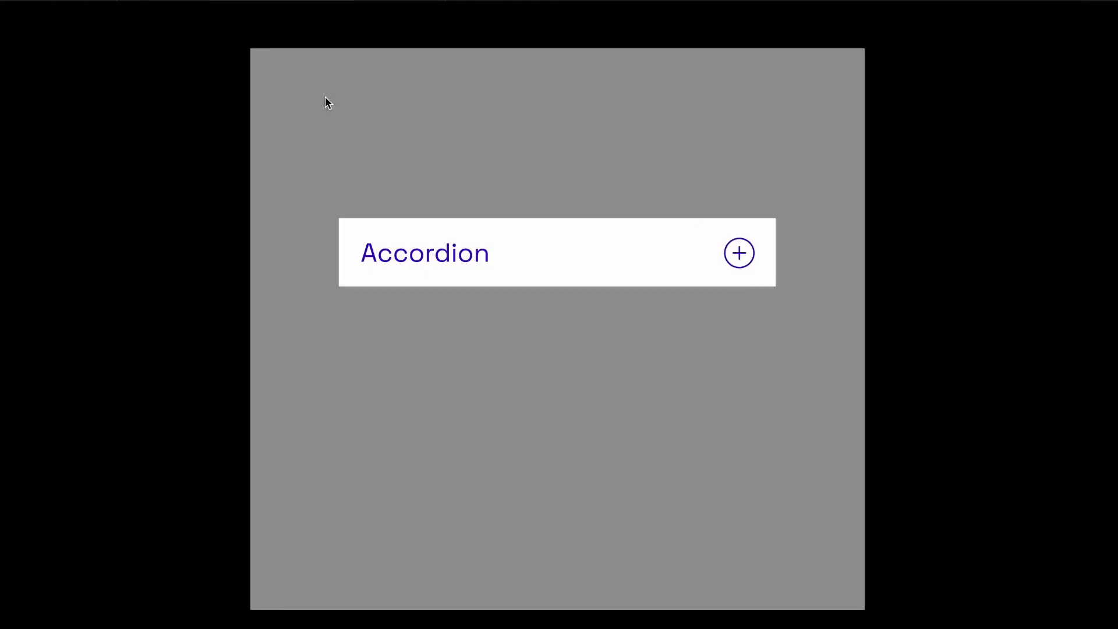
# Back in the design file, move the Accordion instance up inside the teste frame and stack two duplicates directly beneath it
pyautogui.moveTo(489, 42)
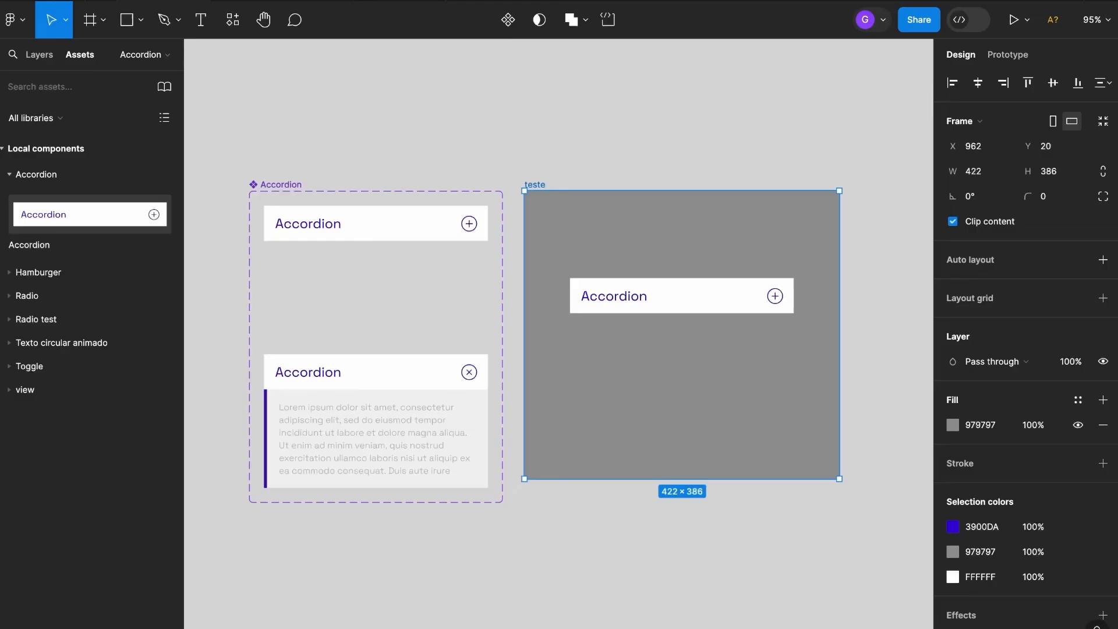
pyautogui.click(163, 2)
pyautogui.click(524, 135)
pyautogui.click(737, 294)
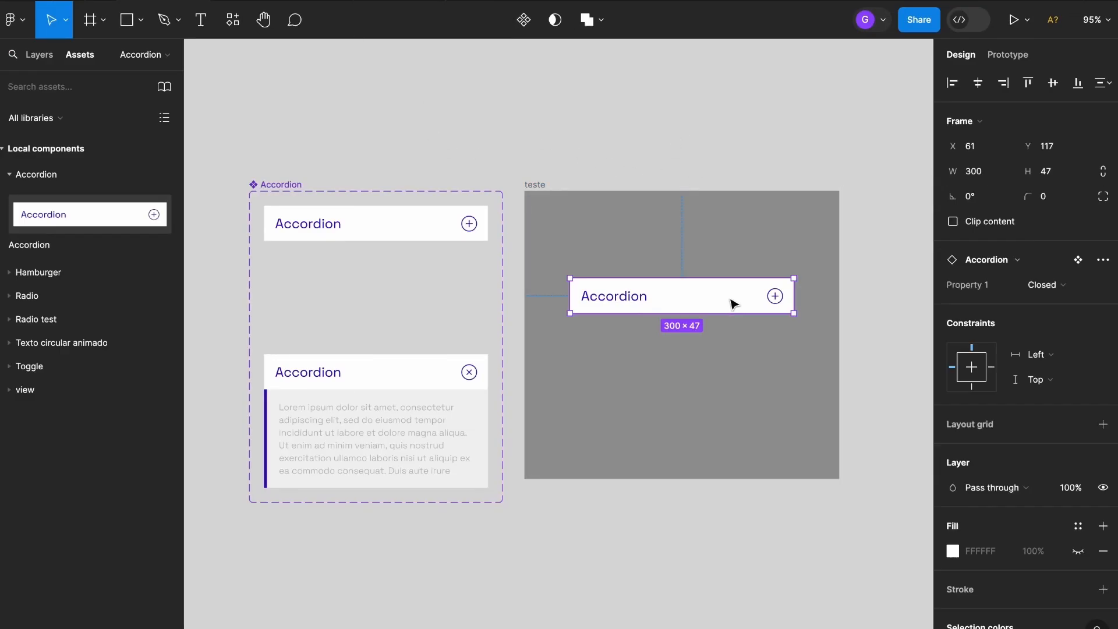
pyautogui.moveTo(708, 301); pyautogui.dragTo(709, 266)
pyautogui.press('super+d')
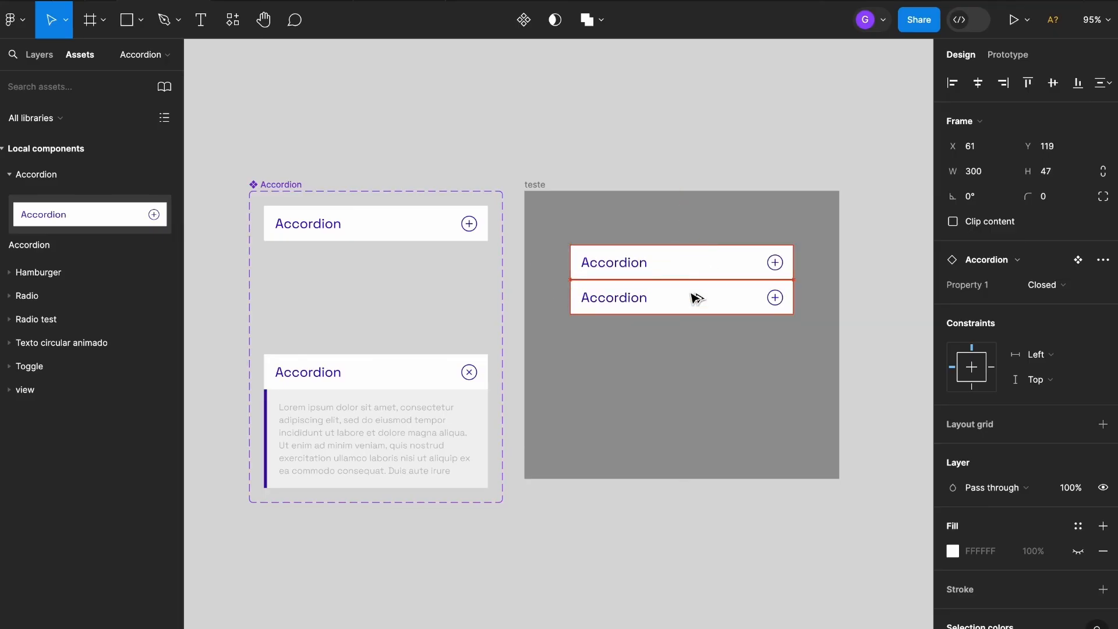
pyautogui.press('super+d')
pyautogui.click(719, 136)
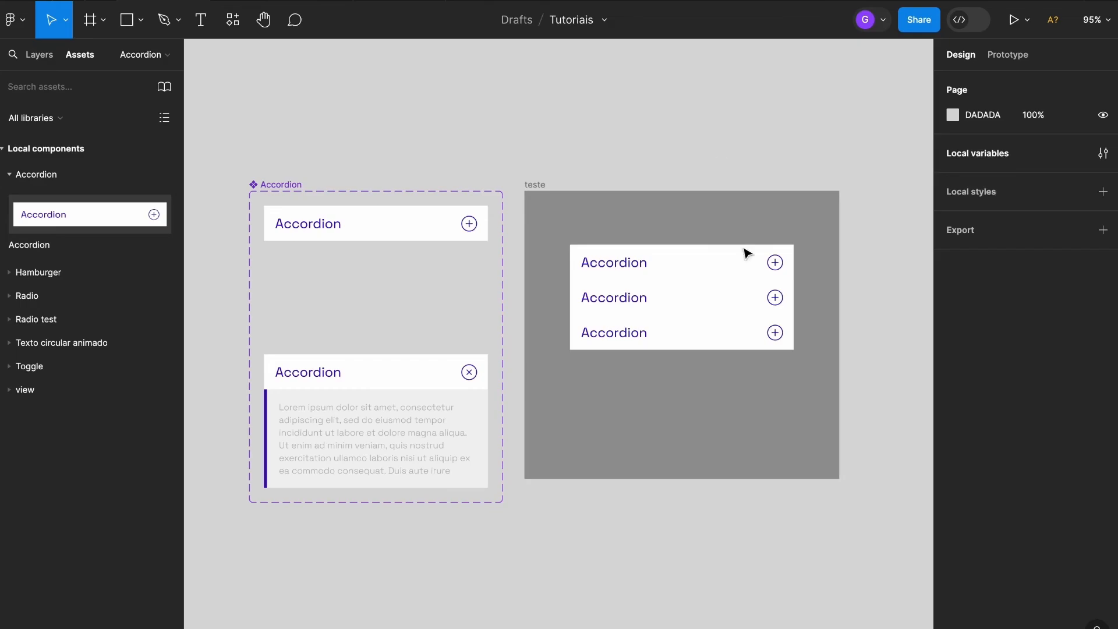
# Return to the prototype preview and expand and collapse each of the three stacked accordions to check how they overlap
pyautogui.click(332, 1)
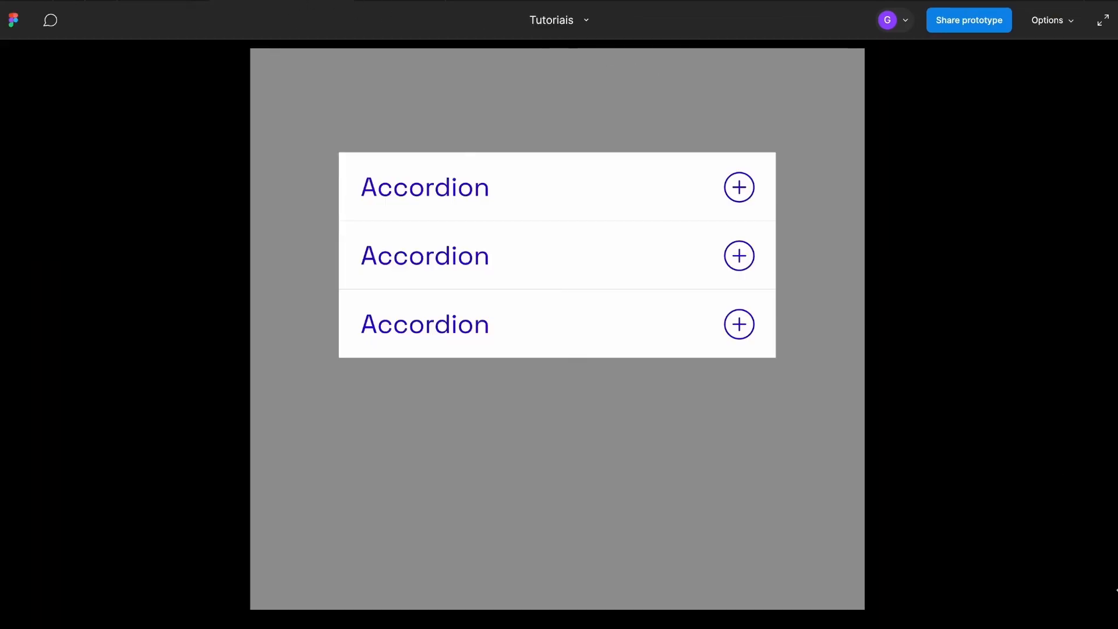
pyautogui.click(689, 259)
pyautogui.click(689, 260)
pyautogui.click(686, 335)
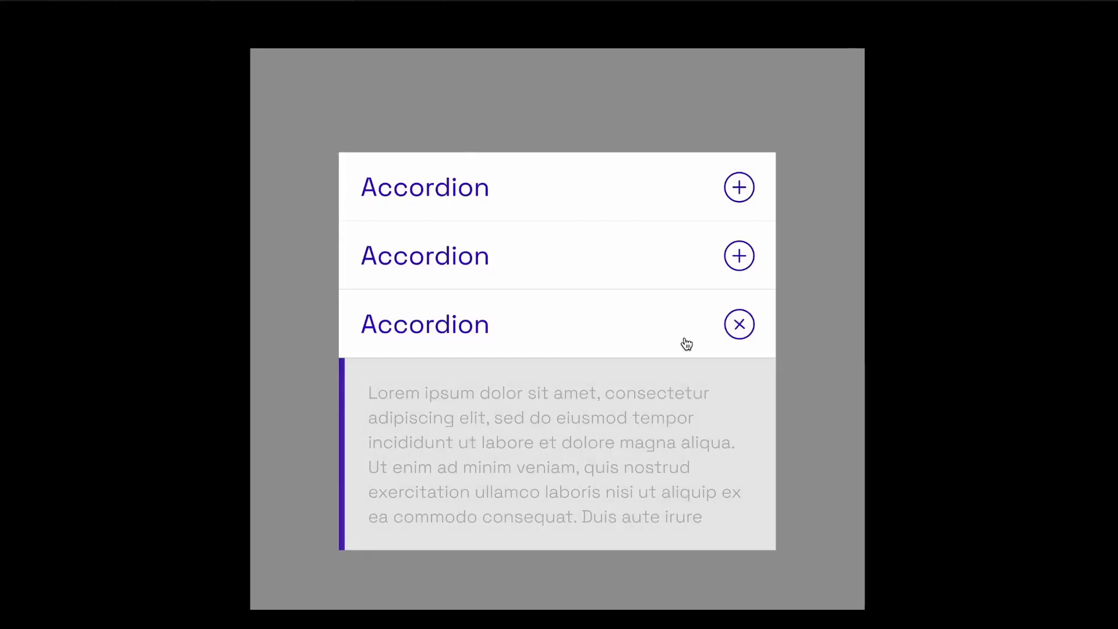
pyautogui.click(689, 336)
pyautogui.click(621, 186)
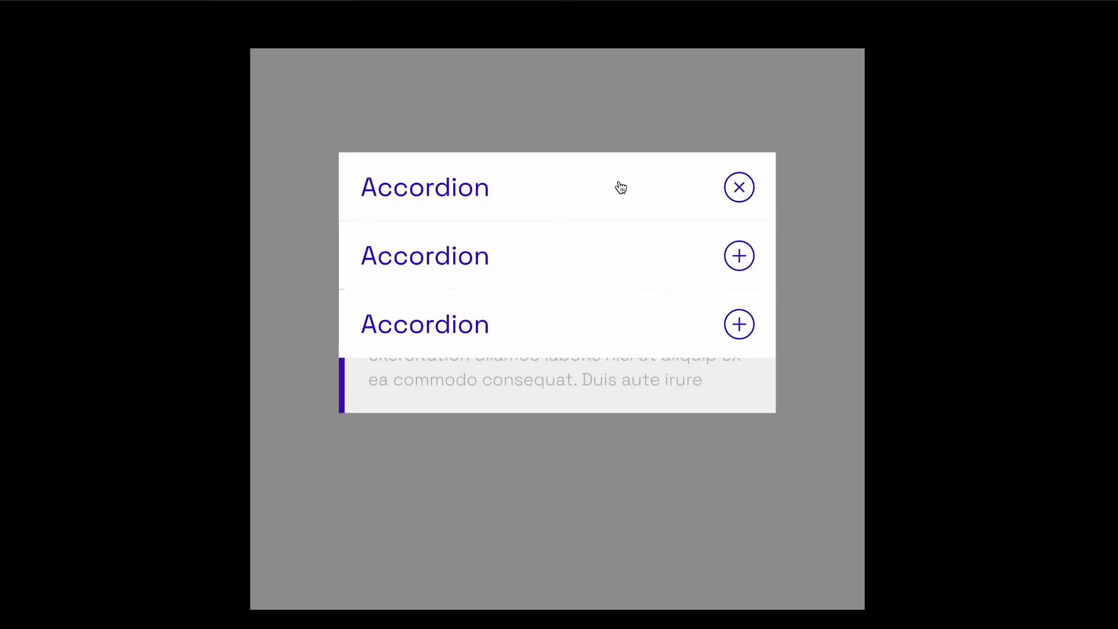
pyautogui.click(617, 185)
# Return to the design file and wrap the three Accordion instances of the teste frame in one auto layout
pyautogui.click(207, 18)
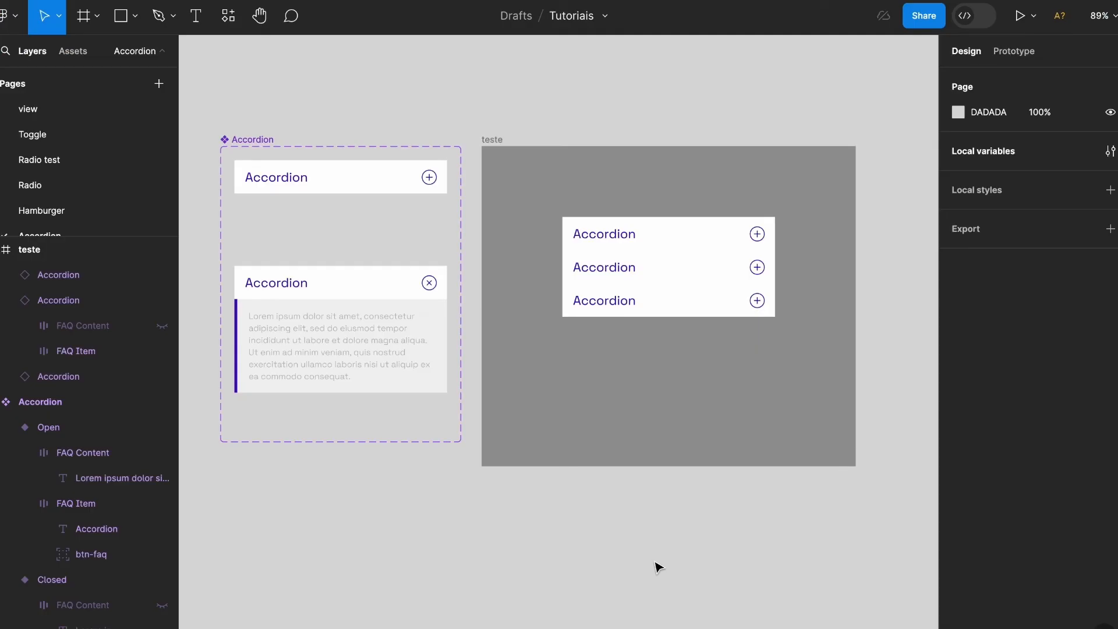
pyautogui.click(692, 239)
pyautogui.keyDown('shift'); pyautogui.click(715, 268); pyautogui.keyUp('shift')
pyautogui.keyDown('shift'); pyautogui.click(723, 294); pyautogui.keyUp('shift')
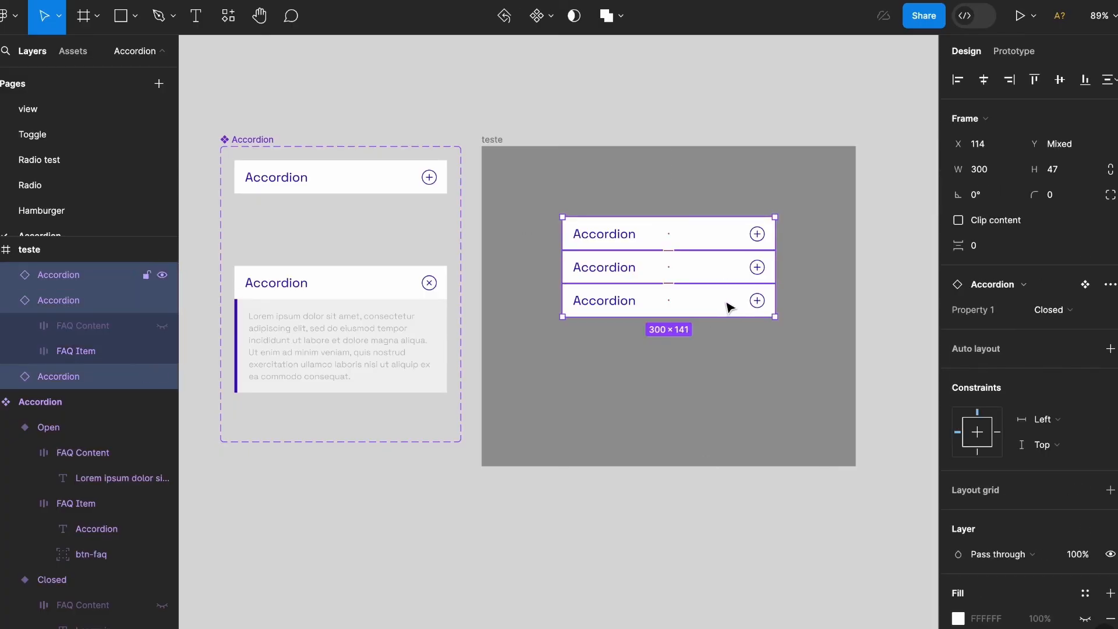
pyautogui.rightClick(705, 267)
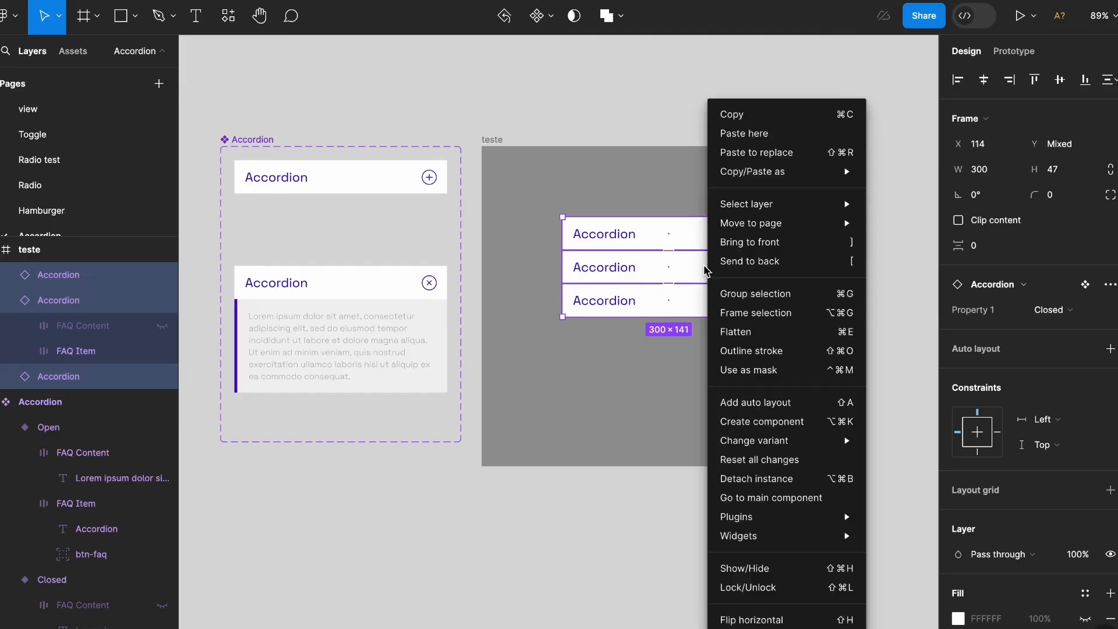
pyautogui.click(771, 403)
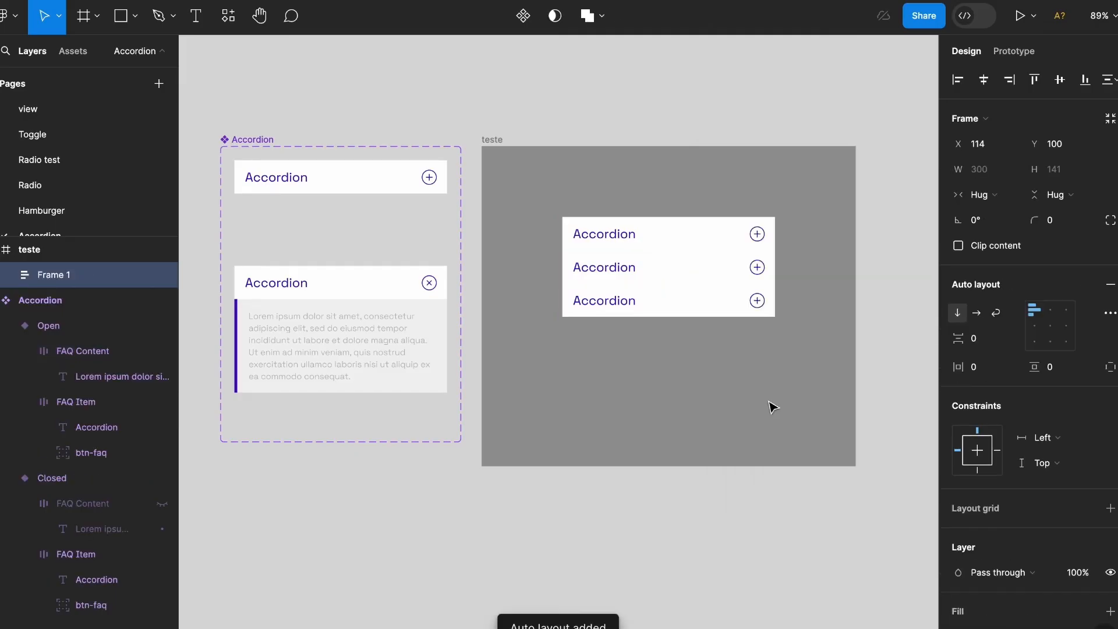
# Switch the middle Accordion instance in the auto layout stack to the Open variant
pyautogui.click(721, 274)
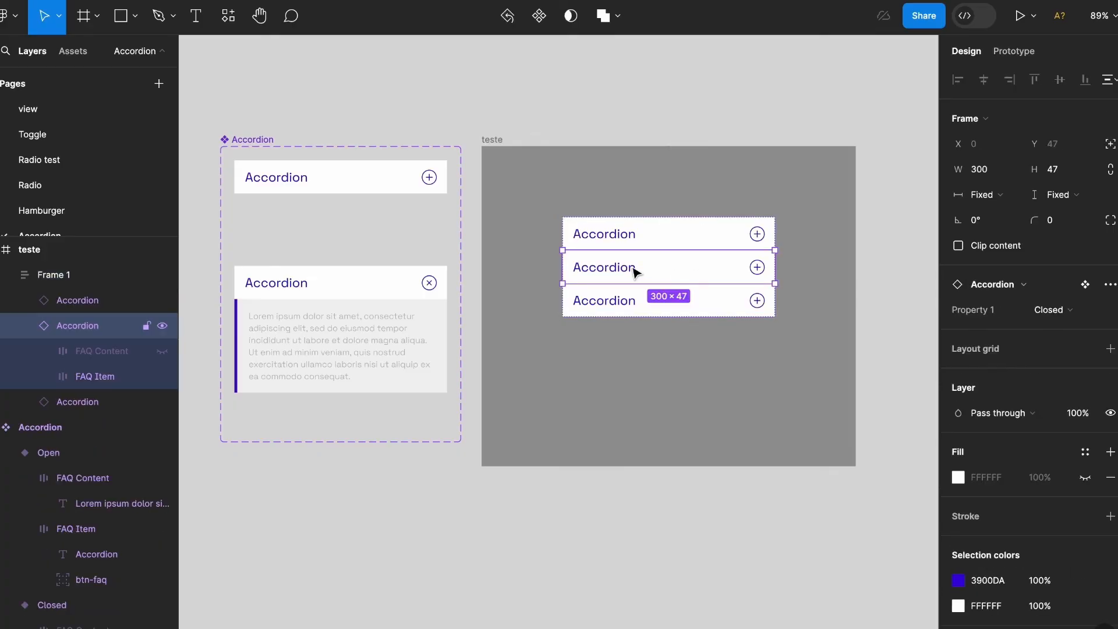
pyautogui.click(1070, 318)
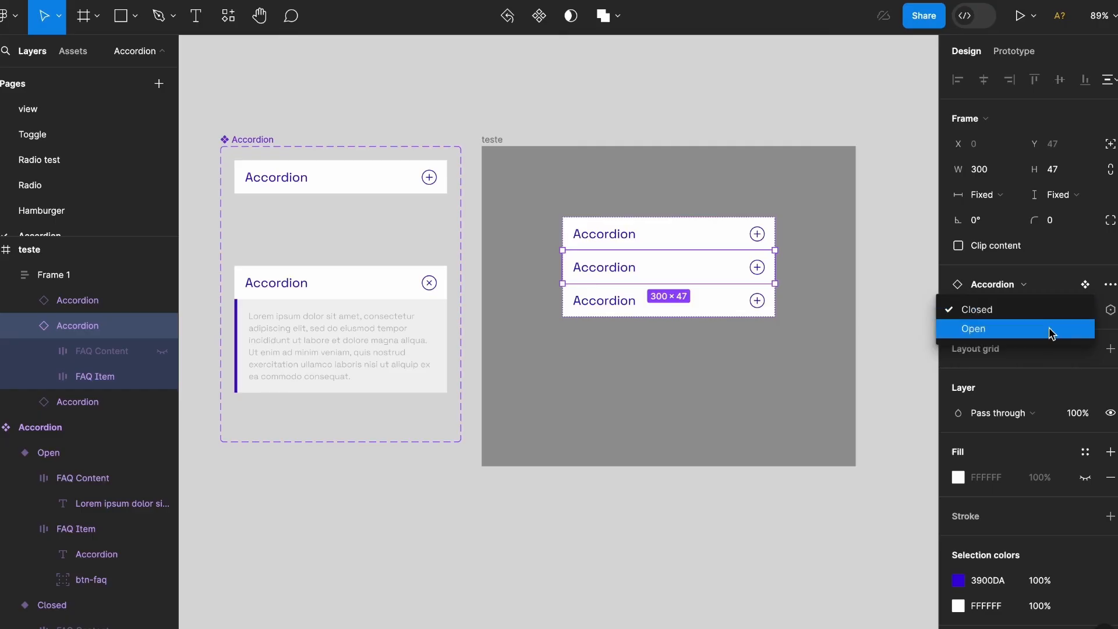
pyautogui.click(1050, 329)
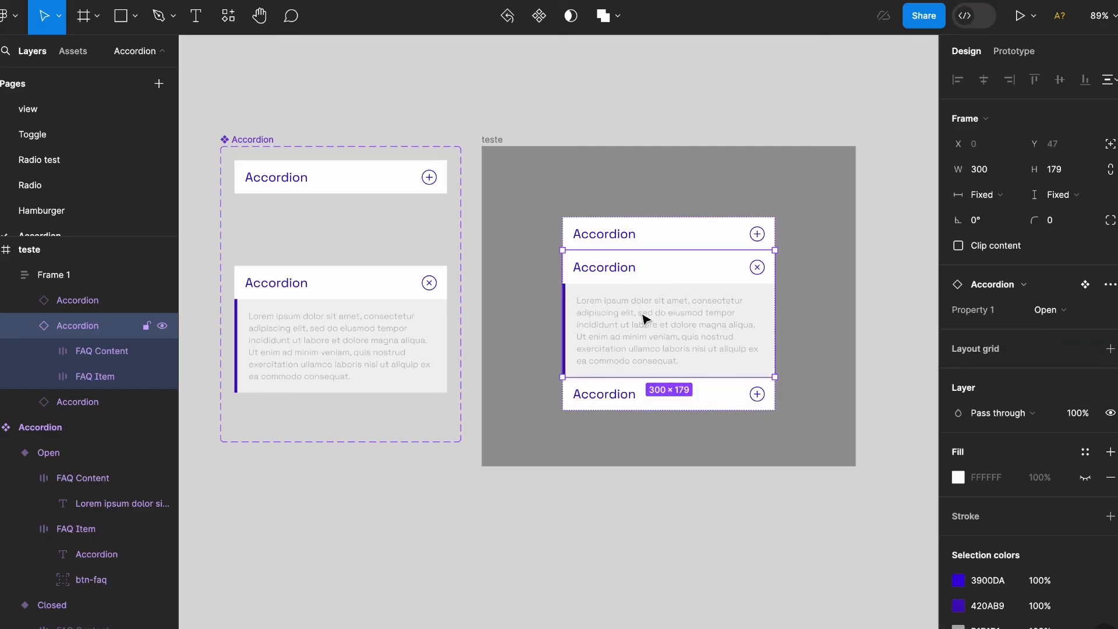
# Shorten the middle accordion's body text by deleting everything after "incididunt ut l"
pyautogui.scroll(2, 653, 324)
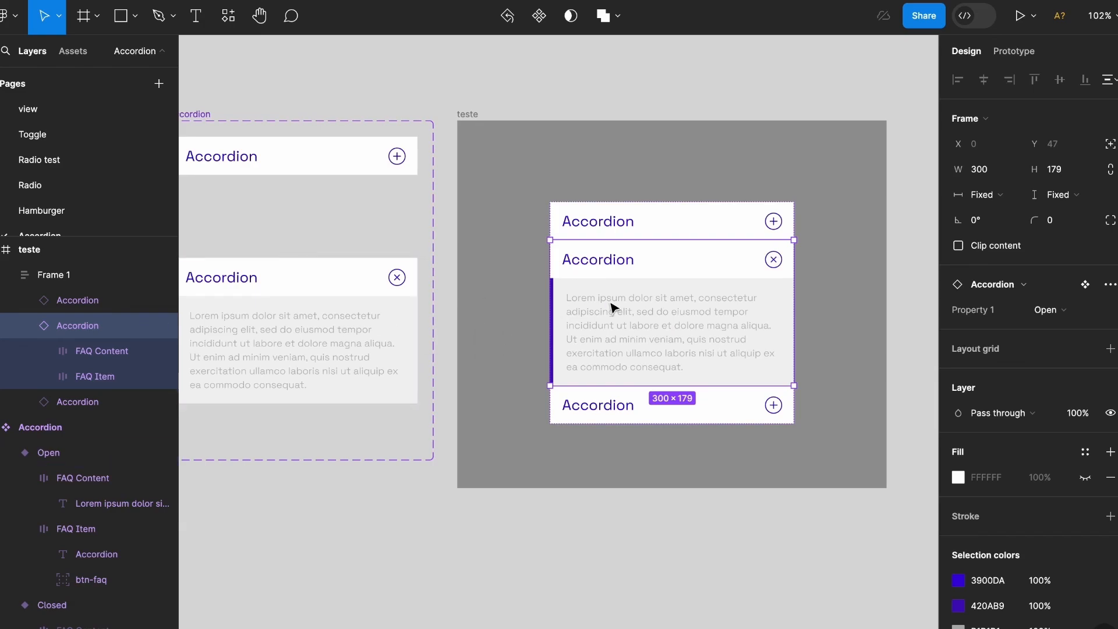
pyautogui.doubleClick(672, 330)
pyautogui.doubleClick(672, 329)
pyautogui.doubleClick(674, 326)
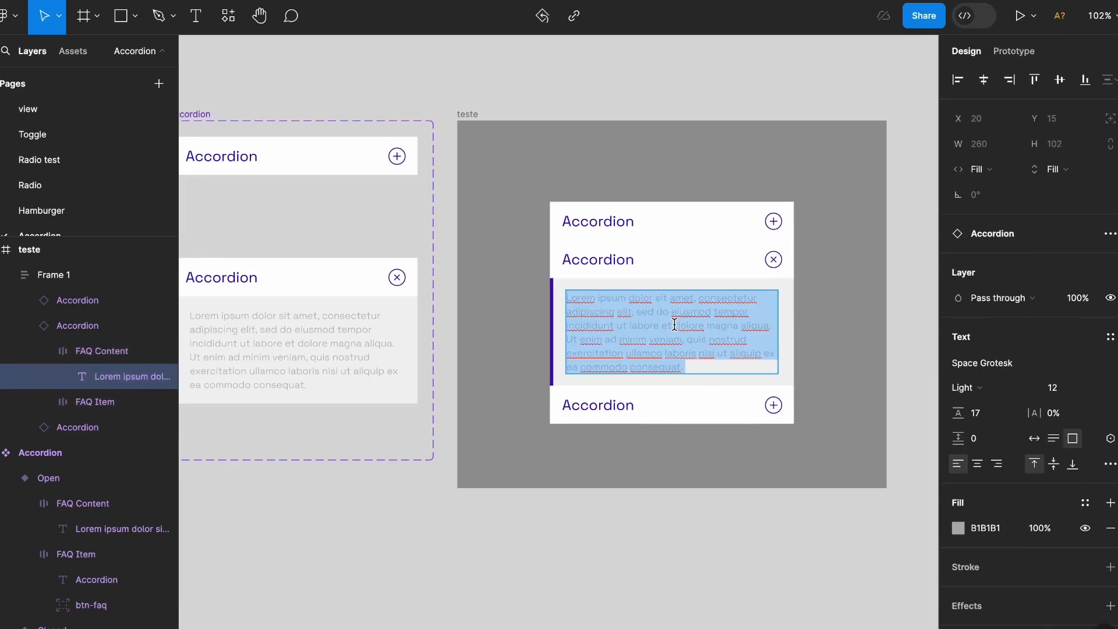
pyautogui.click(674, 326)
pyautogui.moveTo(636, 327); pyautogui.dragTo(707, 368)
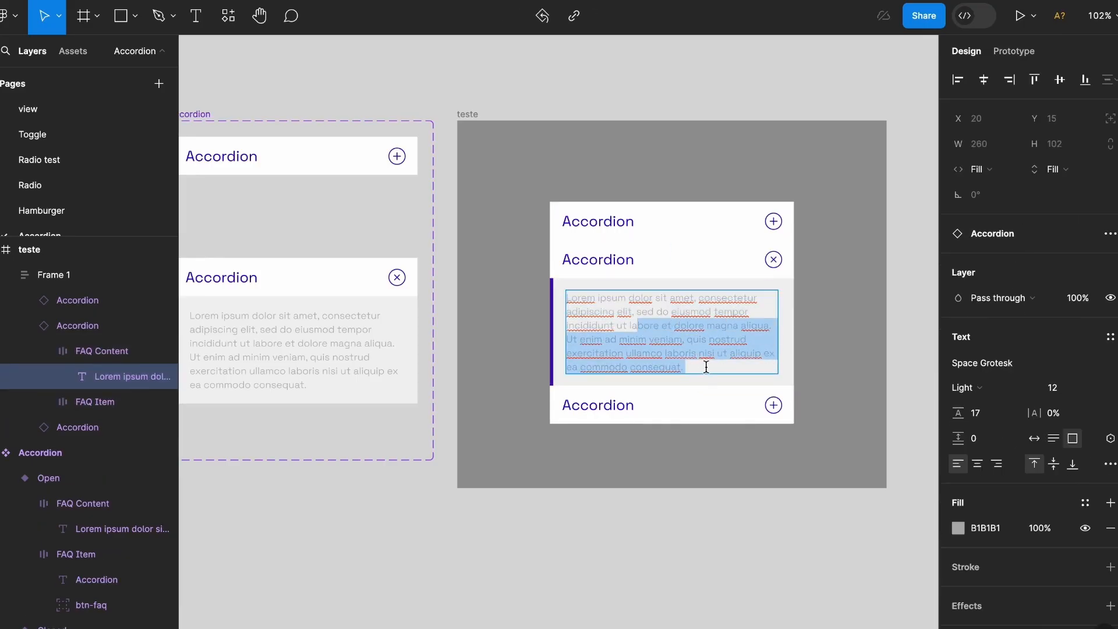
pyautogui.press('BackSpace')
pyautogui.click(668, 534)
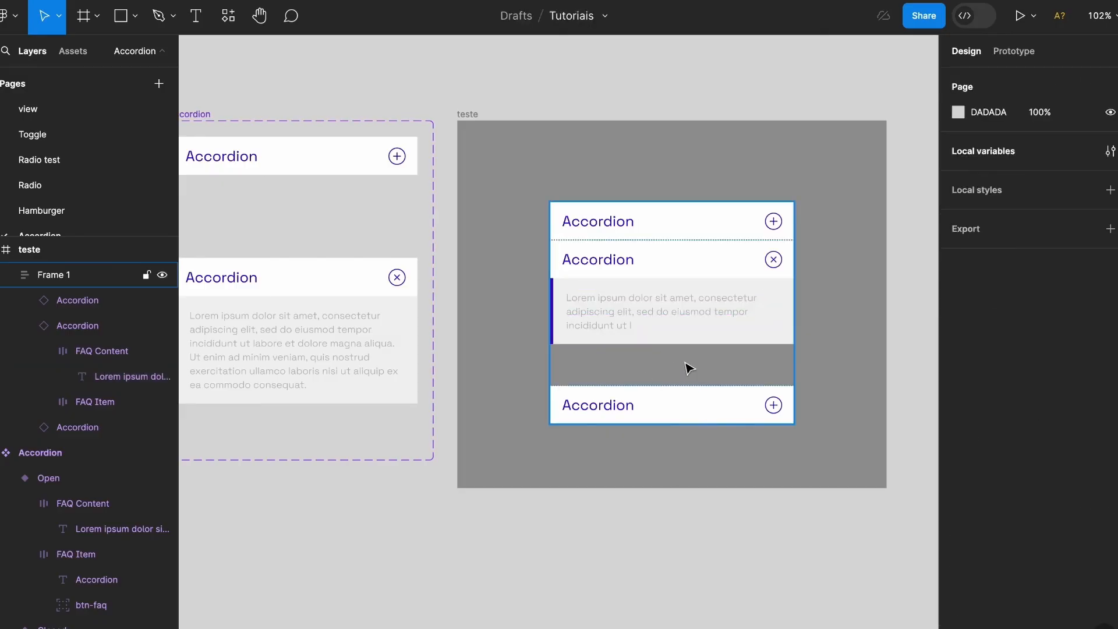
# Add auto layout to the Open variant of the Accordion component so its height hugs the content
pyautogui.scroll(-2, 712, 375)
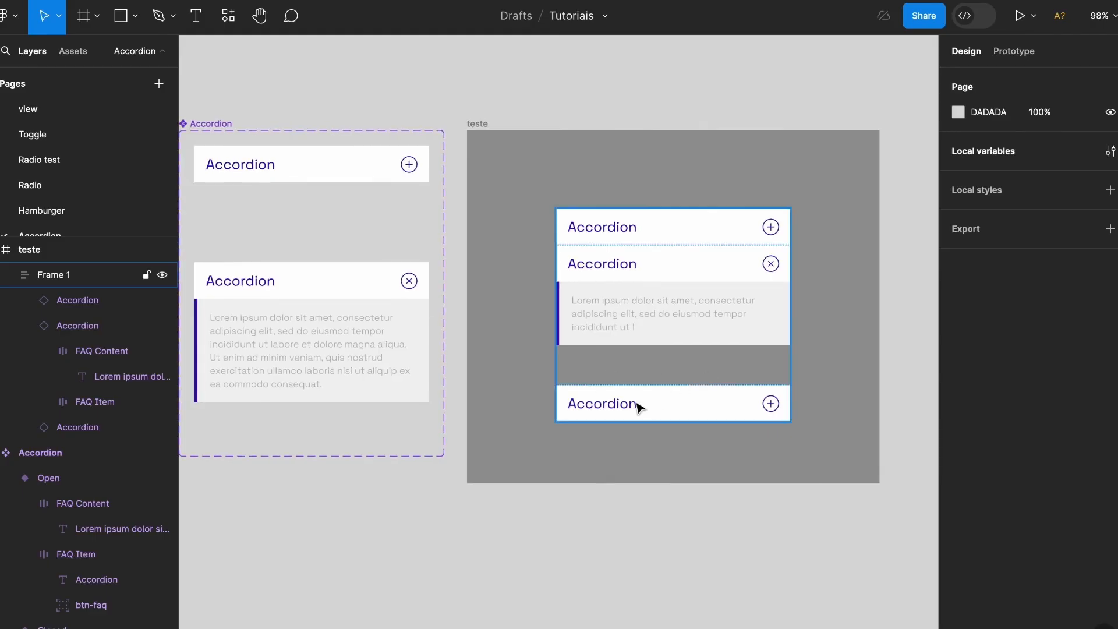
pyautogui.click(315, 297)
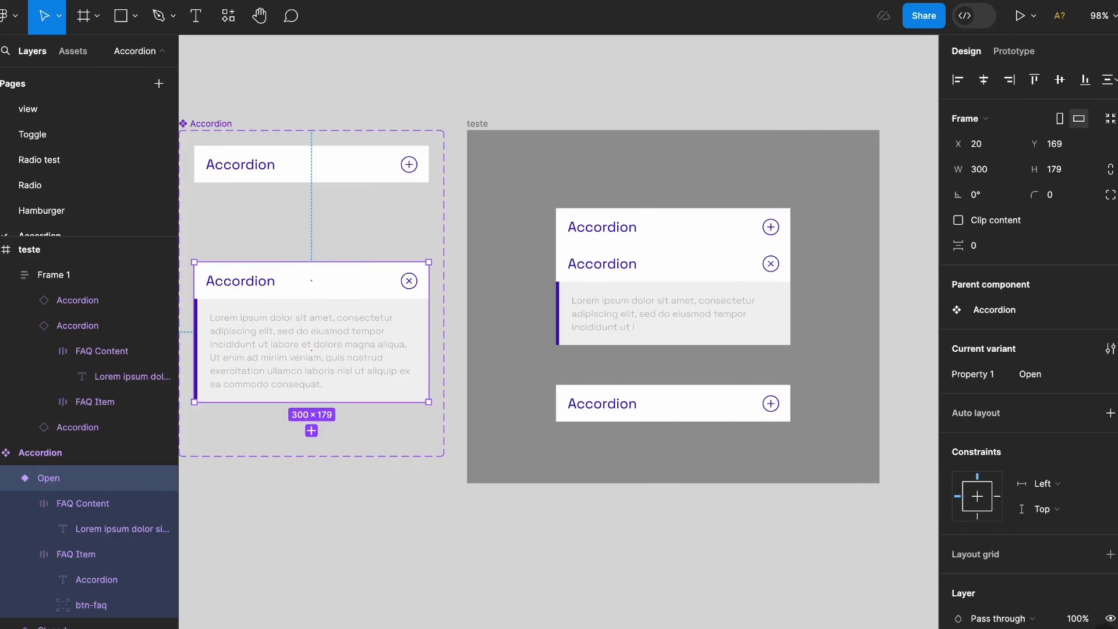
pyautogui.click(1110, 413)
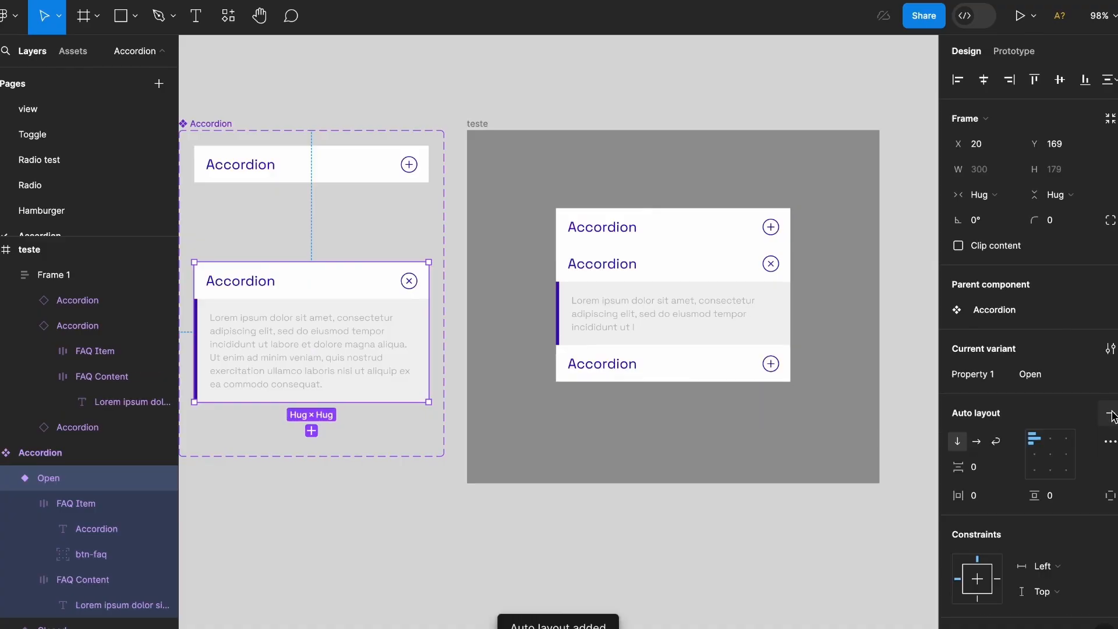
# Try the Open variant on the top Accordion instance to check the stack's spacing, and return it to Closed
pyautogui.click(704, 235)
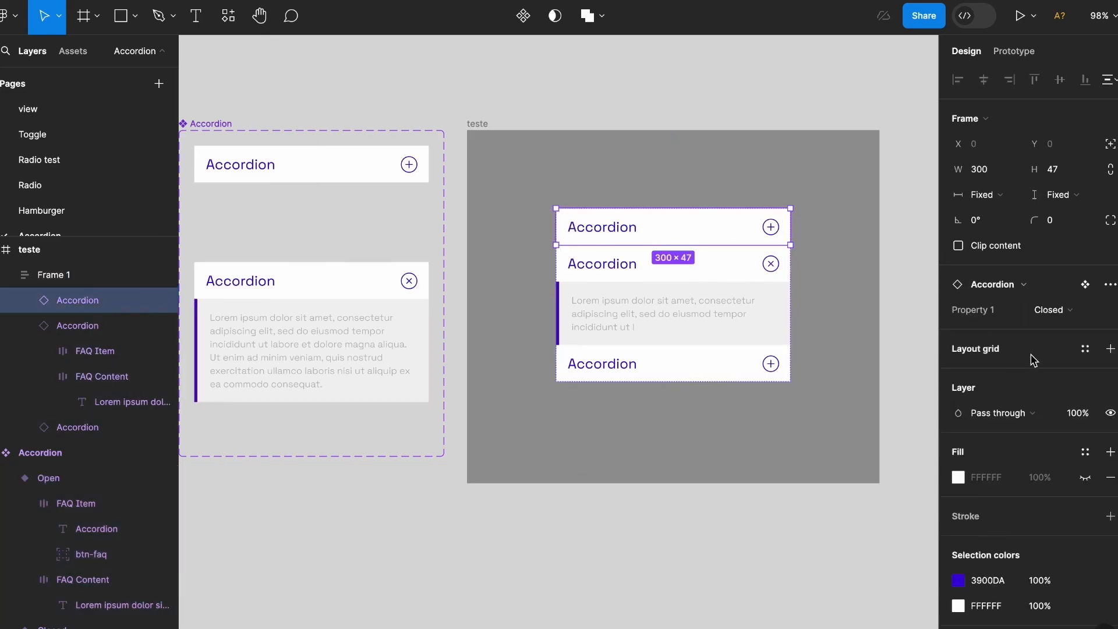
pyautogui.click(1051, 310)
pyautogui.click(1053, 329)
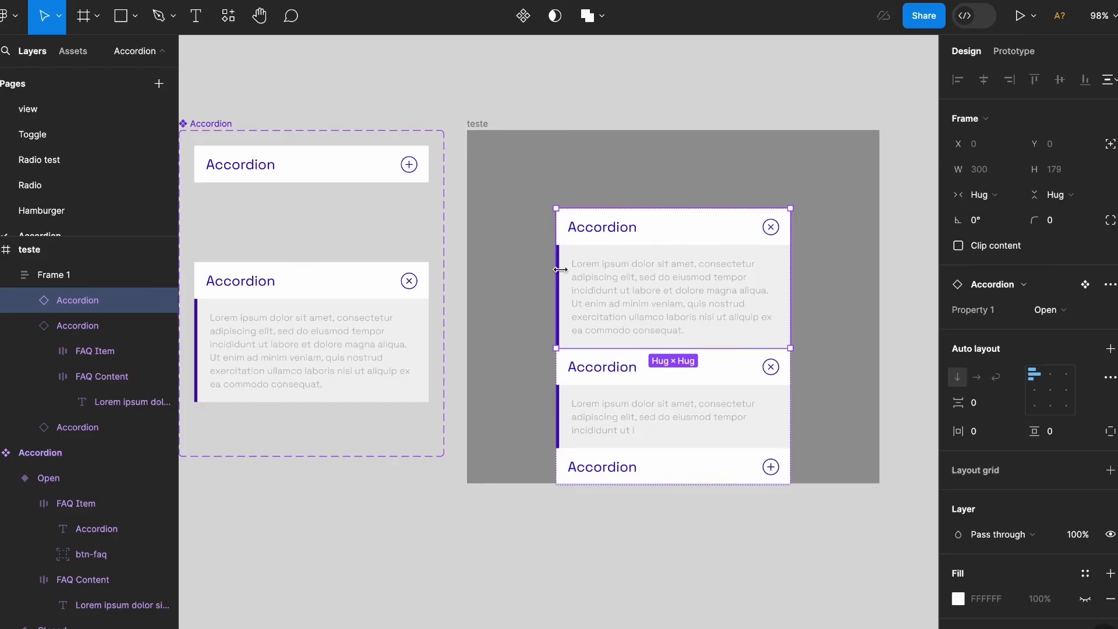
pyautogui.click(1077, 319)
pyautogui.click(1031, 295)
# Set the middle Accordion instance in the teste frame to the Closed variant
pyautogui.click(699, 276)
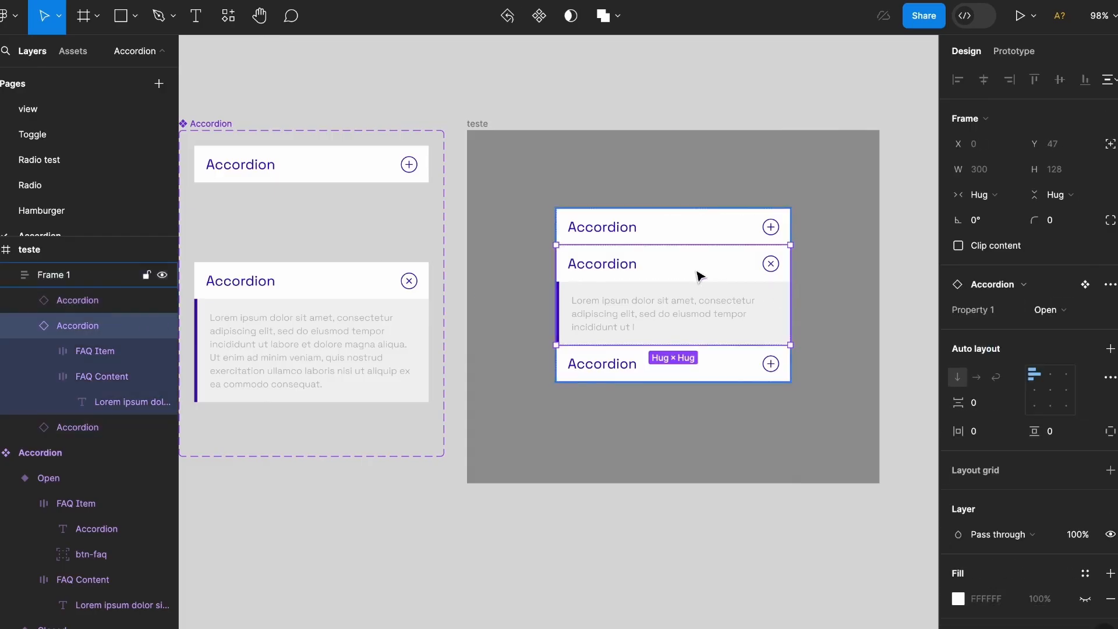
pyautogui.click(1078, 315)
pyautogui.click(1043, 291)
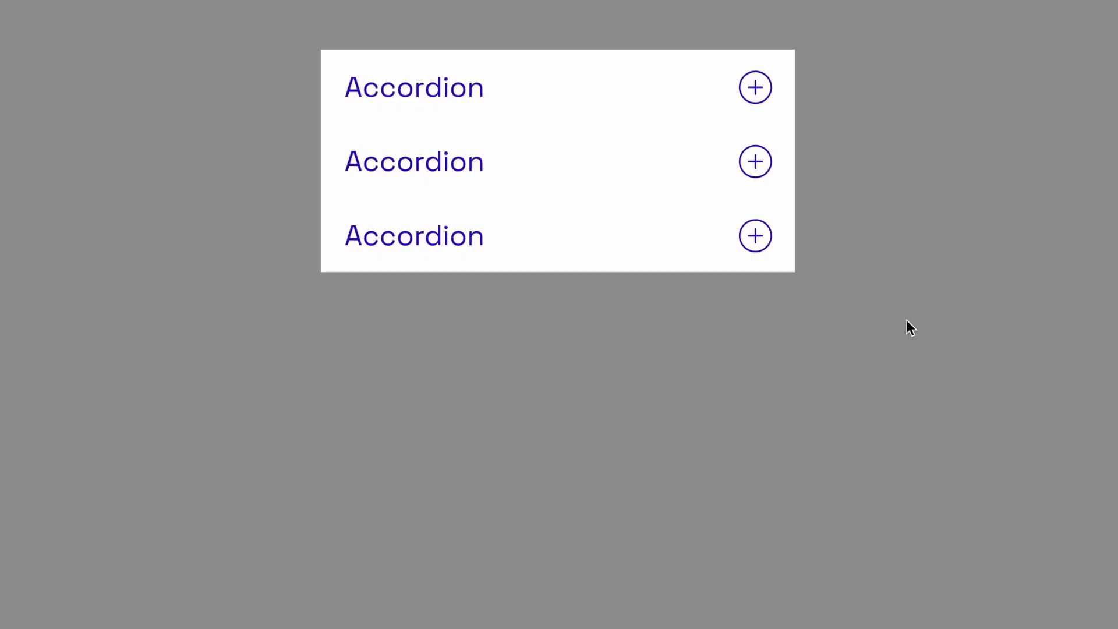
# Test the stacked accordions in the prototype preview by expanding and collapsing all three
pyautogui.click(756, 88)
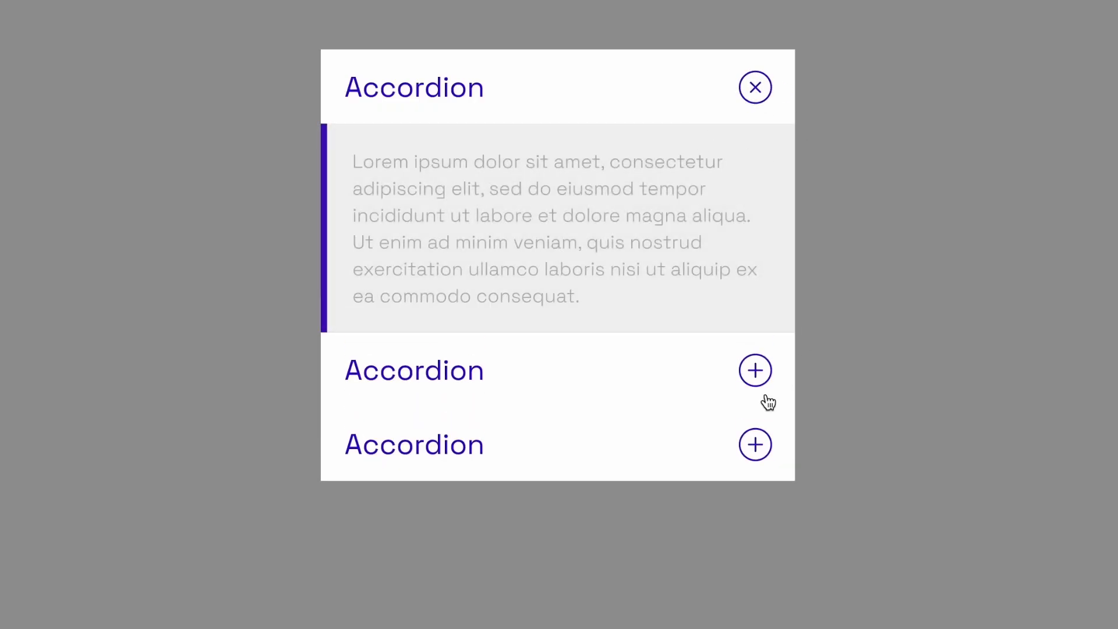
pyautogui.click(753, 371)
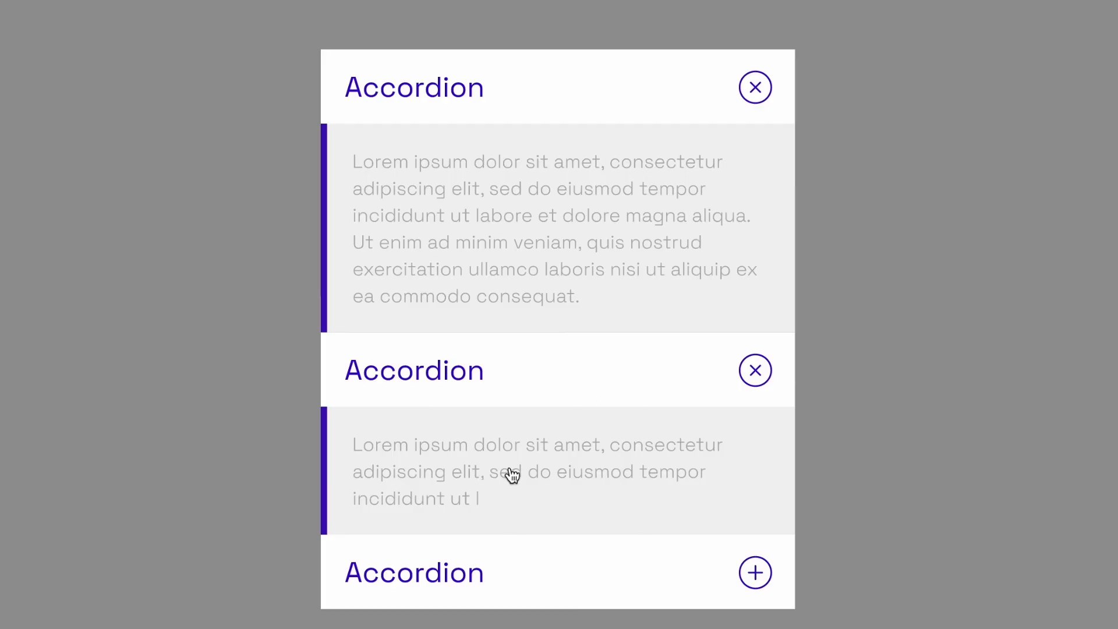
pyautogui.click(644, 577)
pyautogui.click(657, 578)
pyautogui.click(669, 391)
pyautogui.click(688, 111)
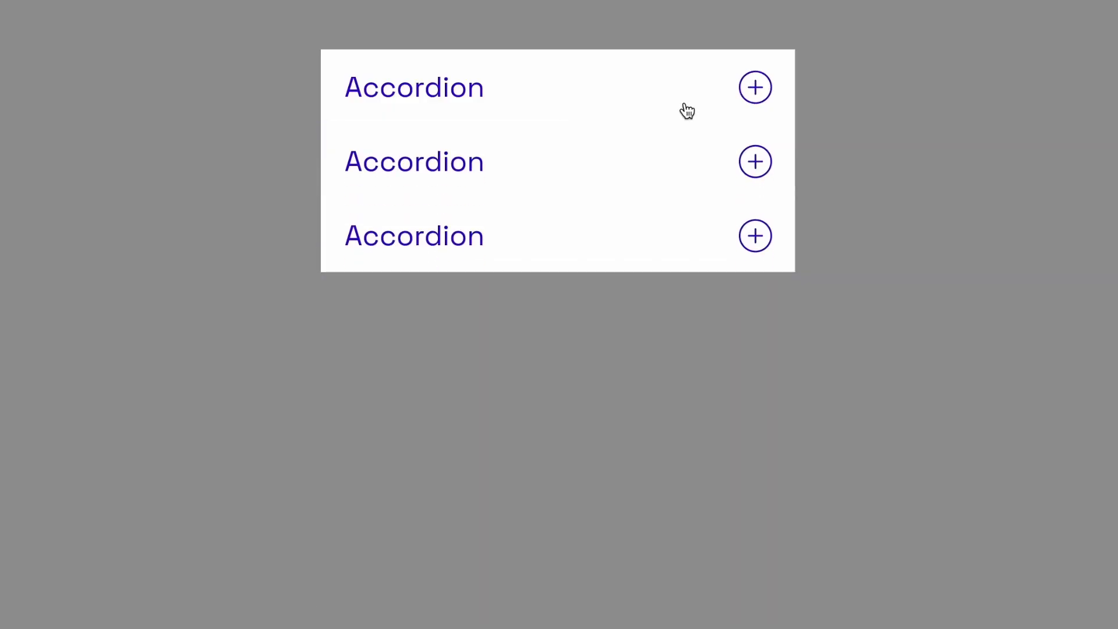